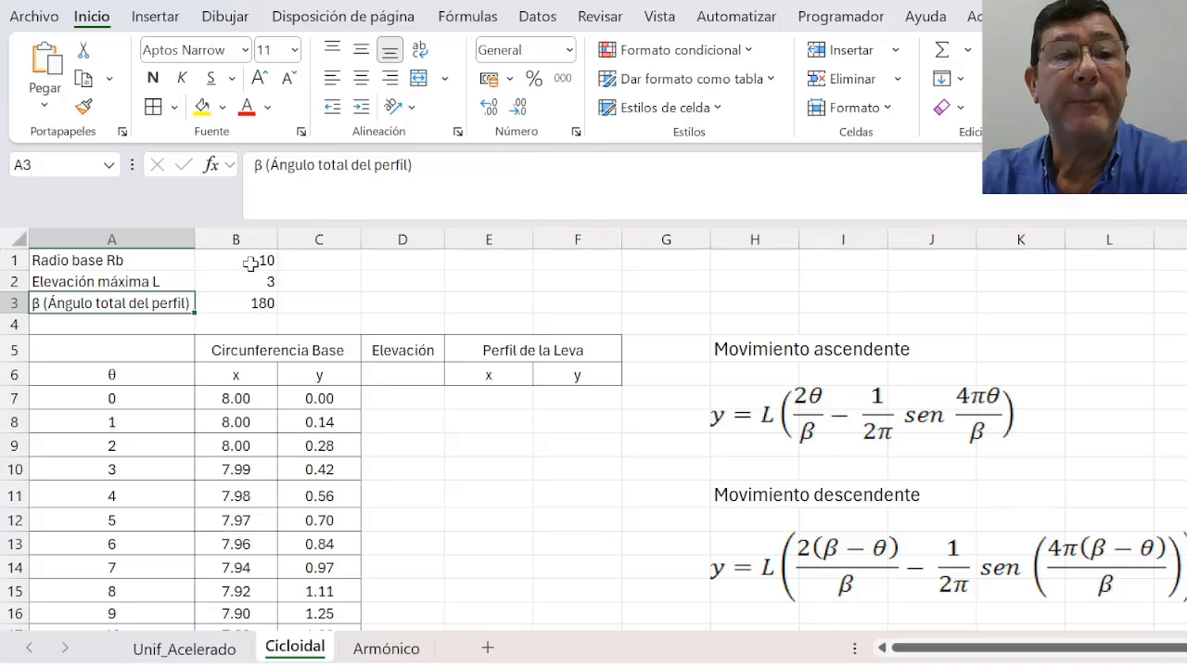
Step: Check the names assigned to the base radius, maximum elevation and total profile angle cells in B1:B3
left_click(250, 263)
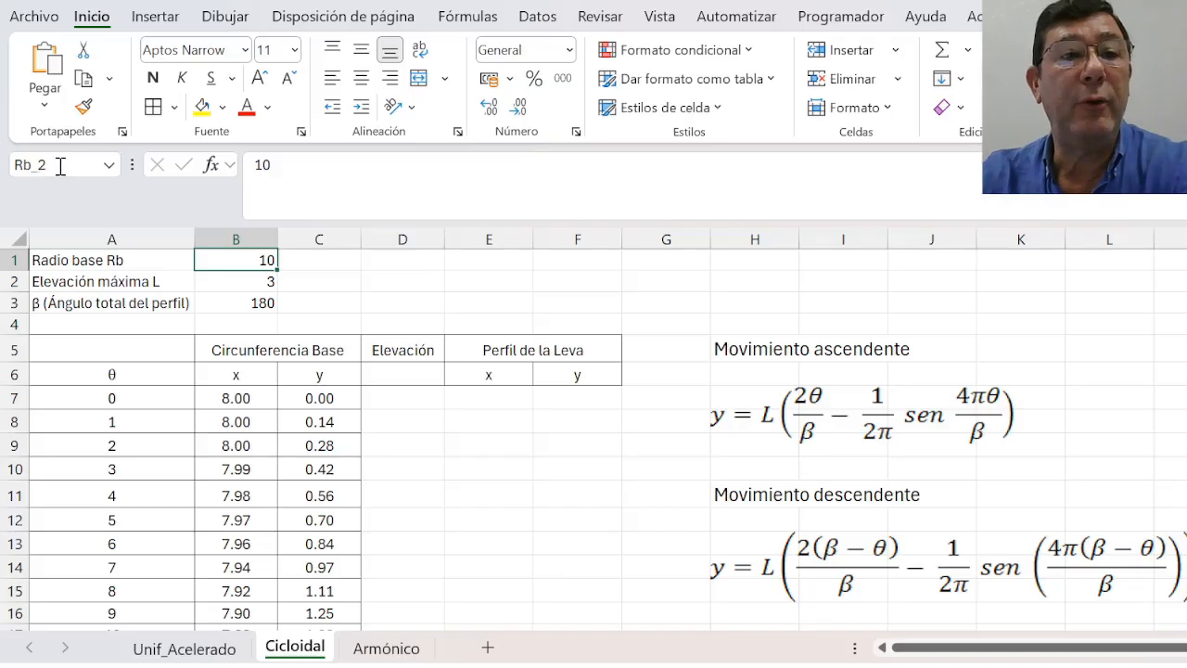
left_click(245, 283)
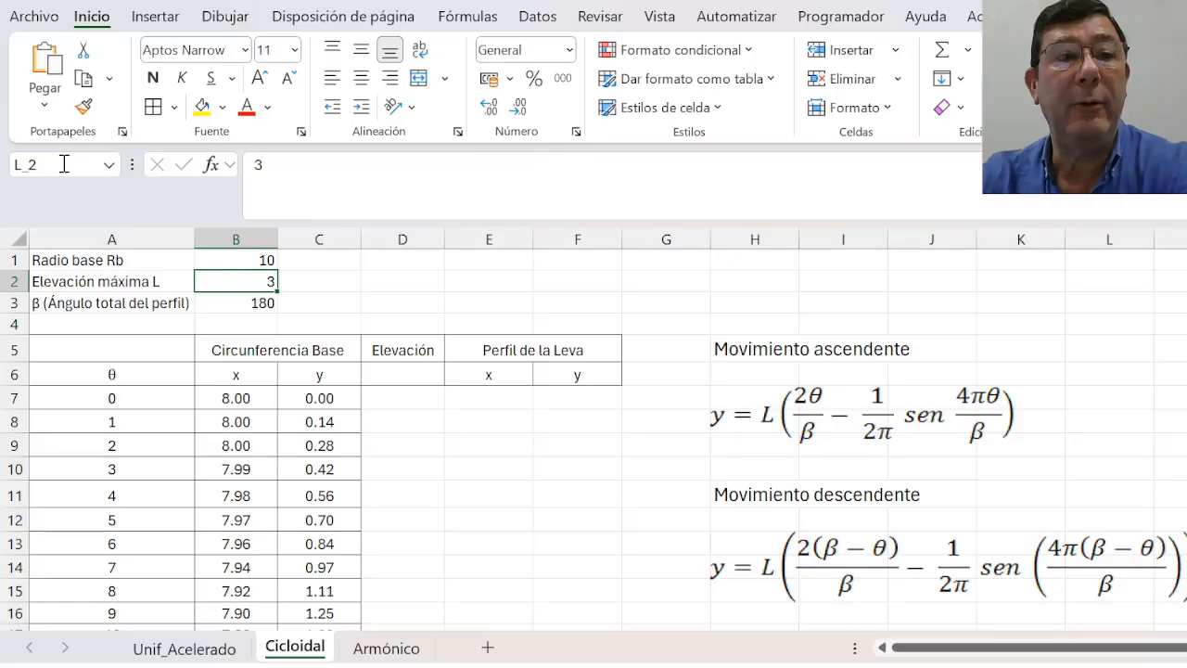
left_click(243, 305)
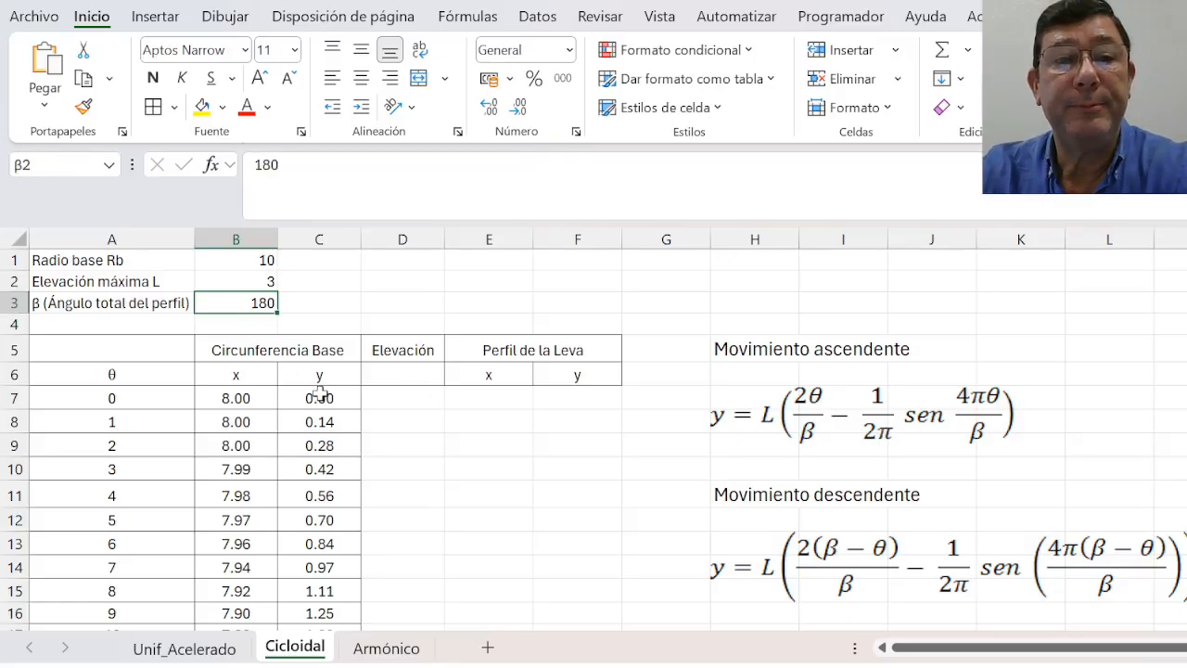
Step: Make the base circle x and y formulas use Rb_2 as the radius and fill them down both columns
left_click(242, 398)
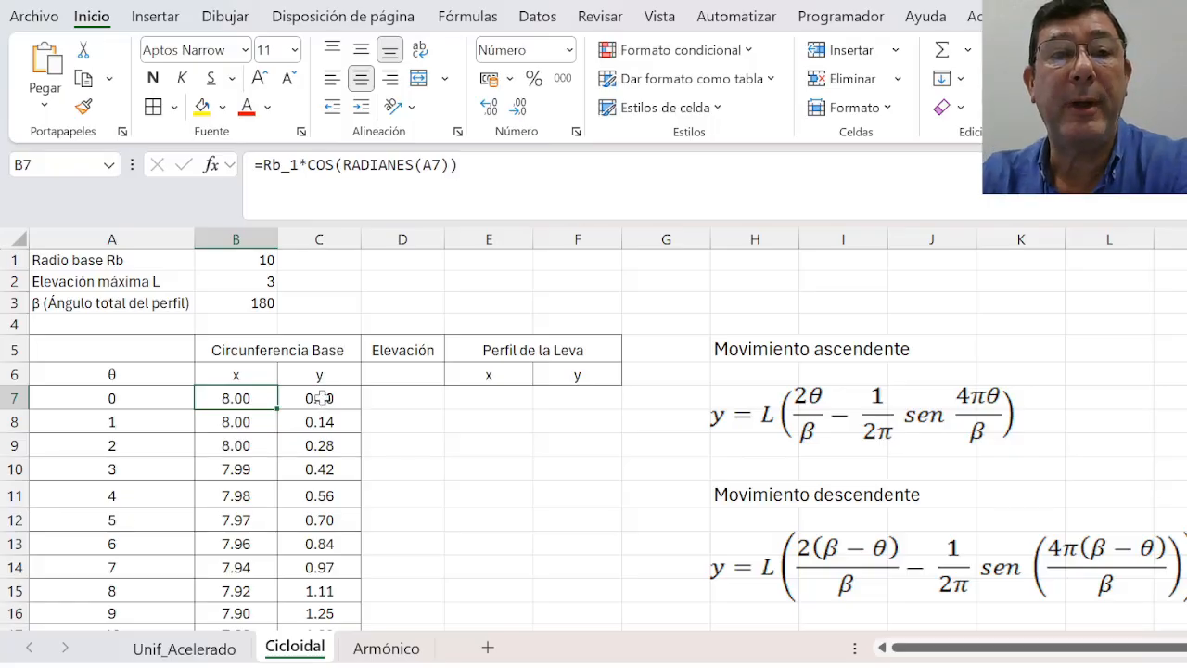
left_click(315, 398)
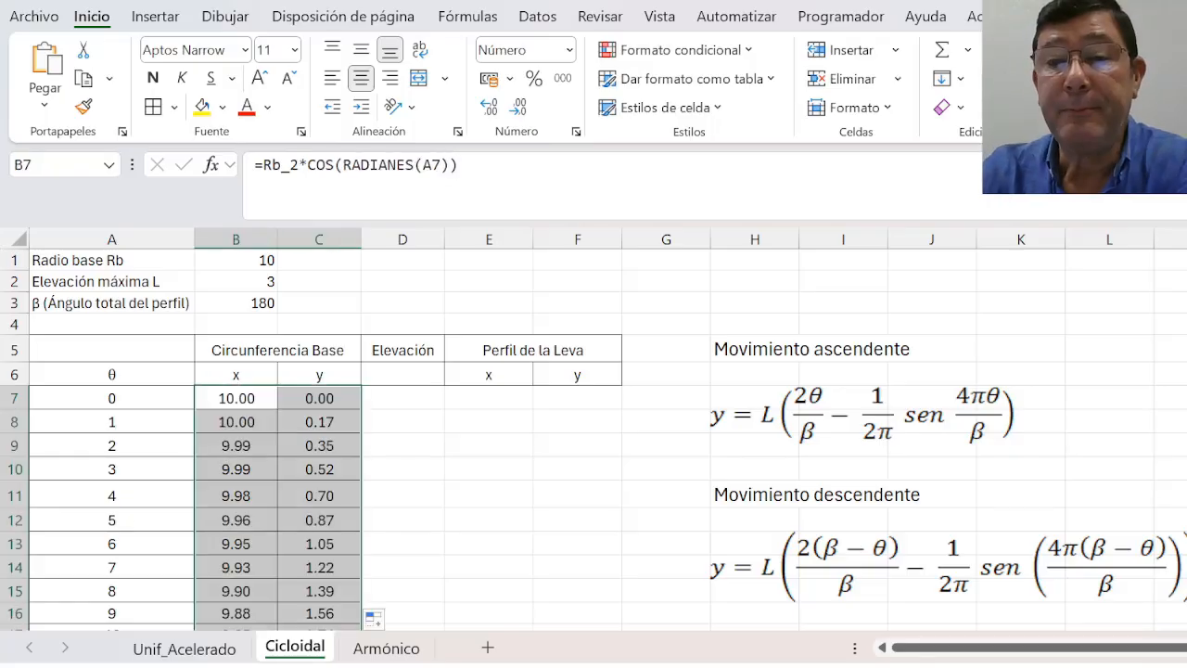
Step: From blank cell N6, insert an empty scatter chart with lines and no markers
left_click_drag(1039, 649, 1078, 653)
left_click(1185, 375)
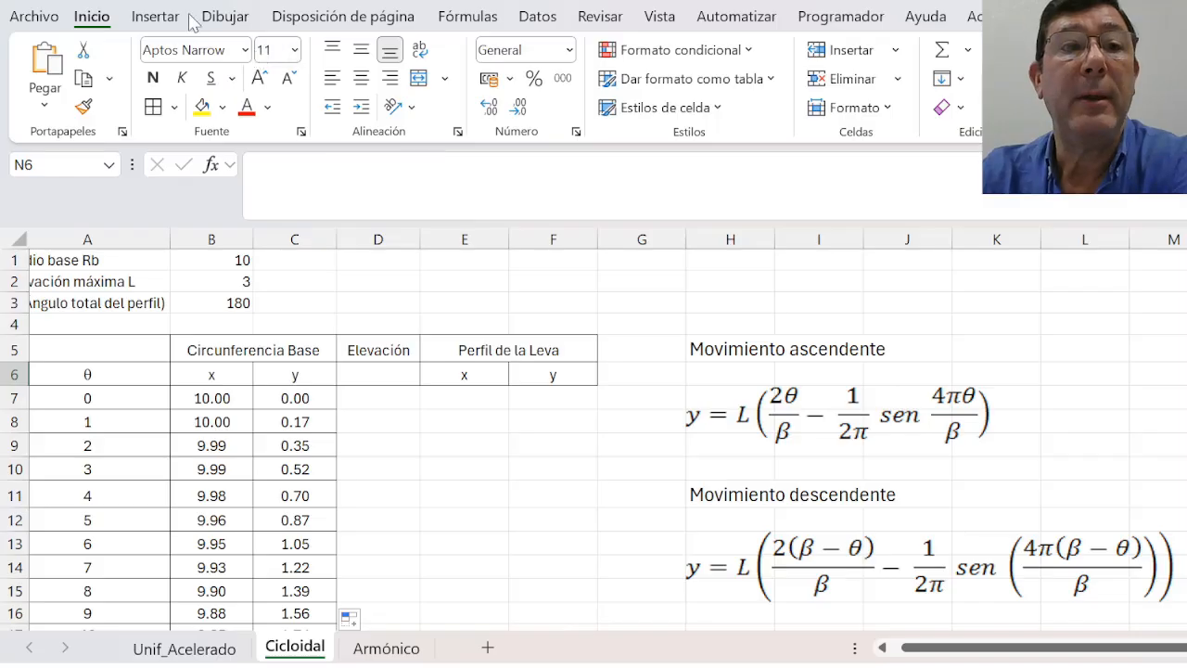
left_click(158, 22)
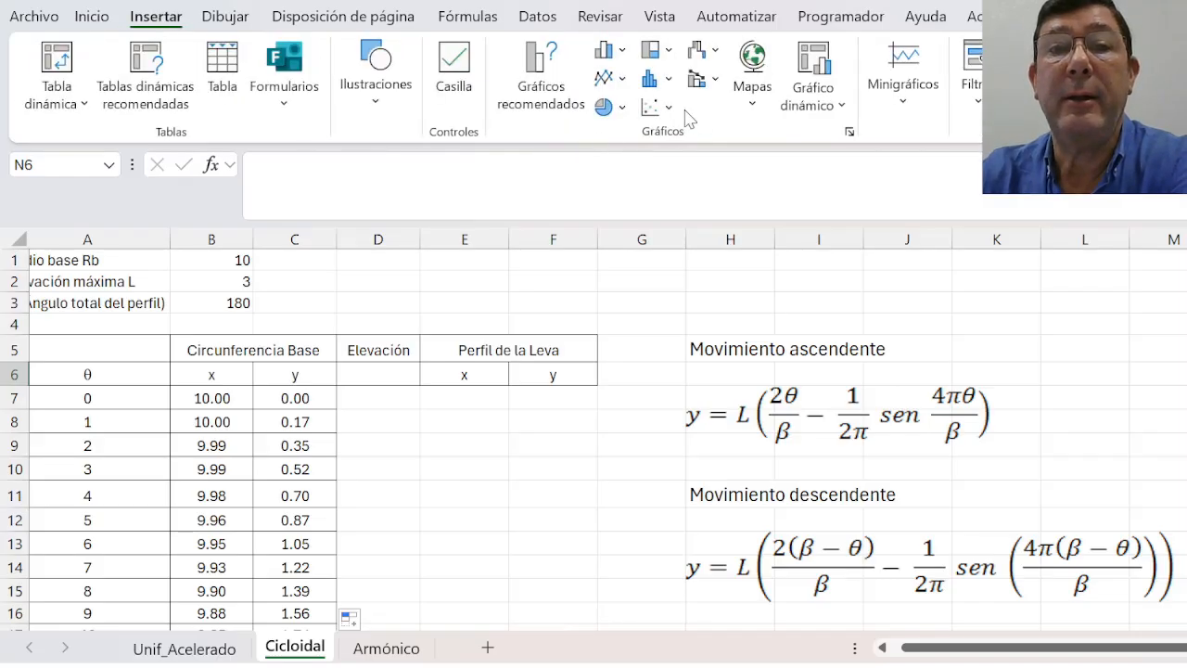
left_click(794, 192)
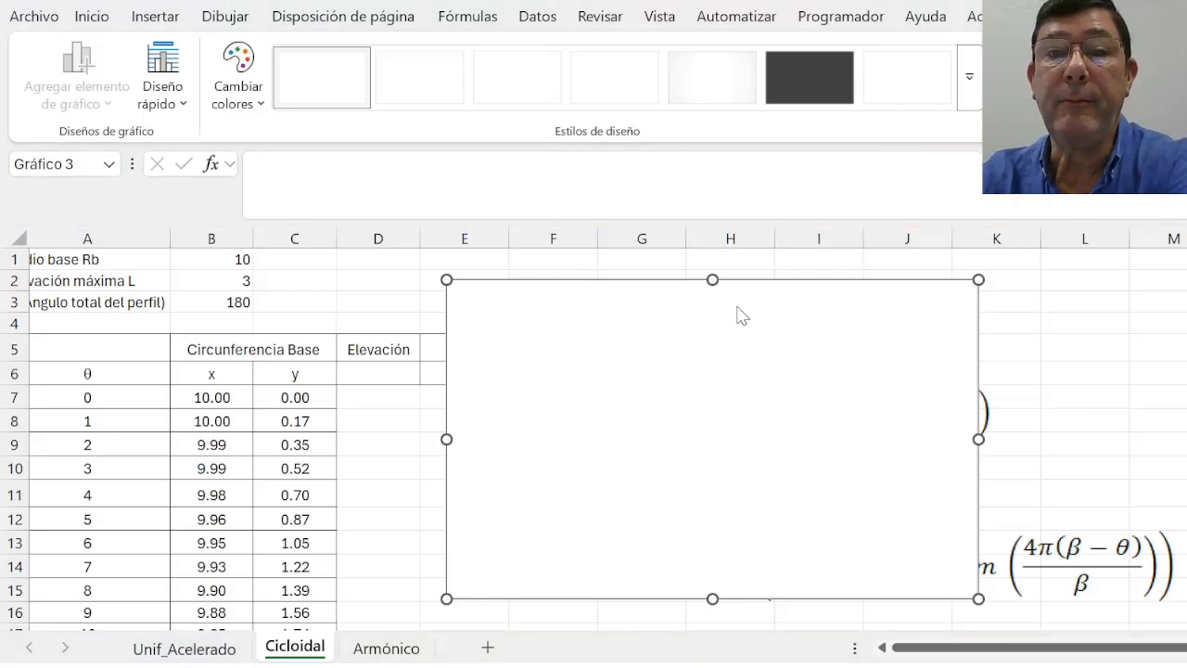
Step: Add a chart series named Circunferencia Base with B7:B367 as its X values
key("Escape")
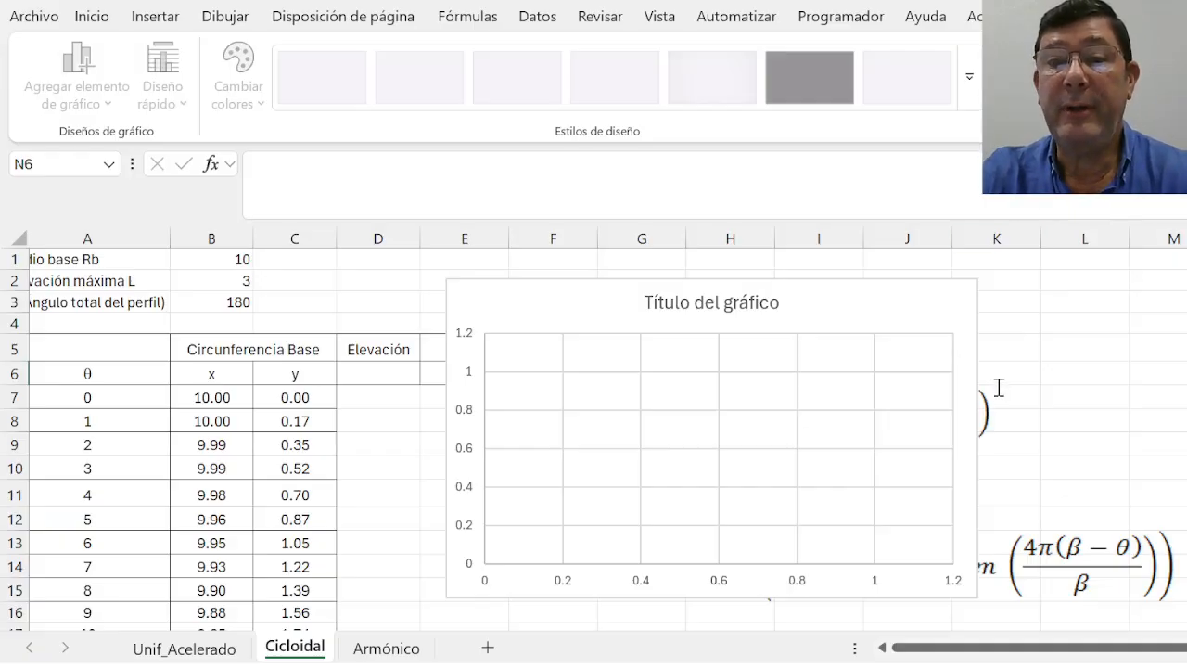
left_click(224, 399)
key("ctrl+c")
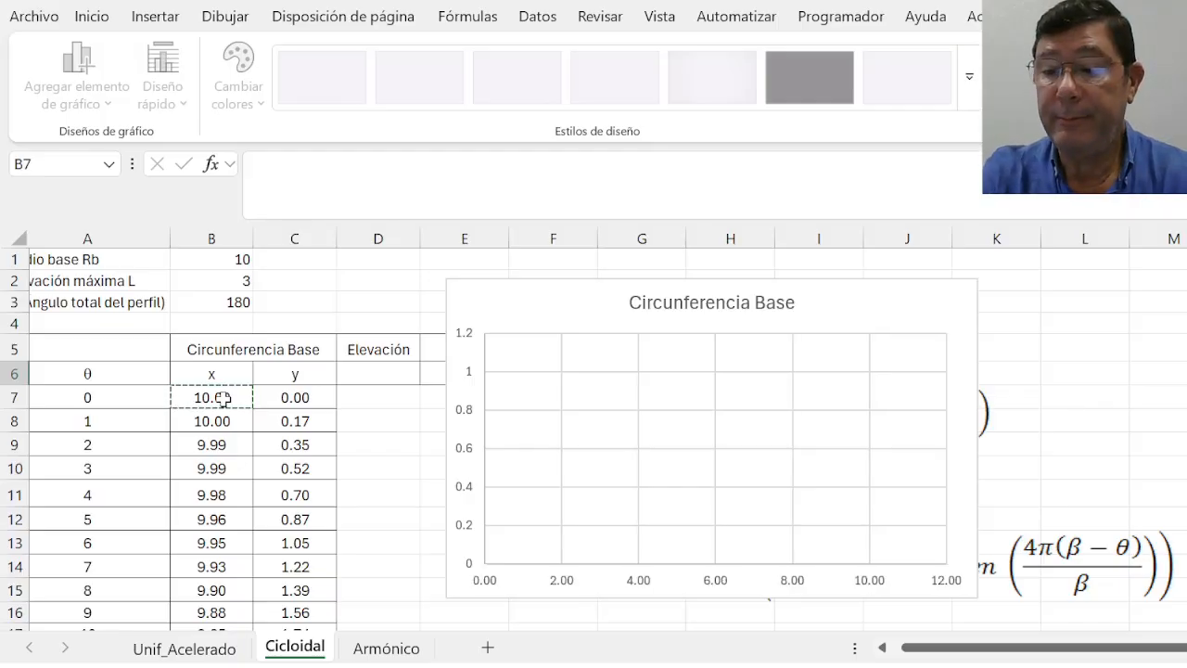
key("ctrl+shift+Down")
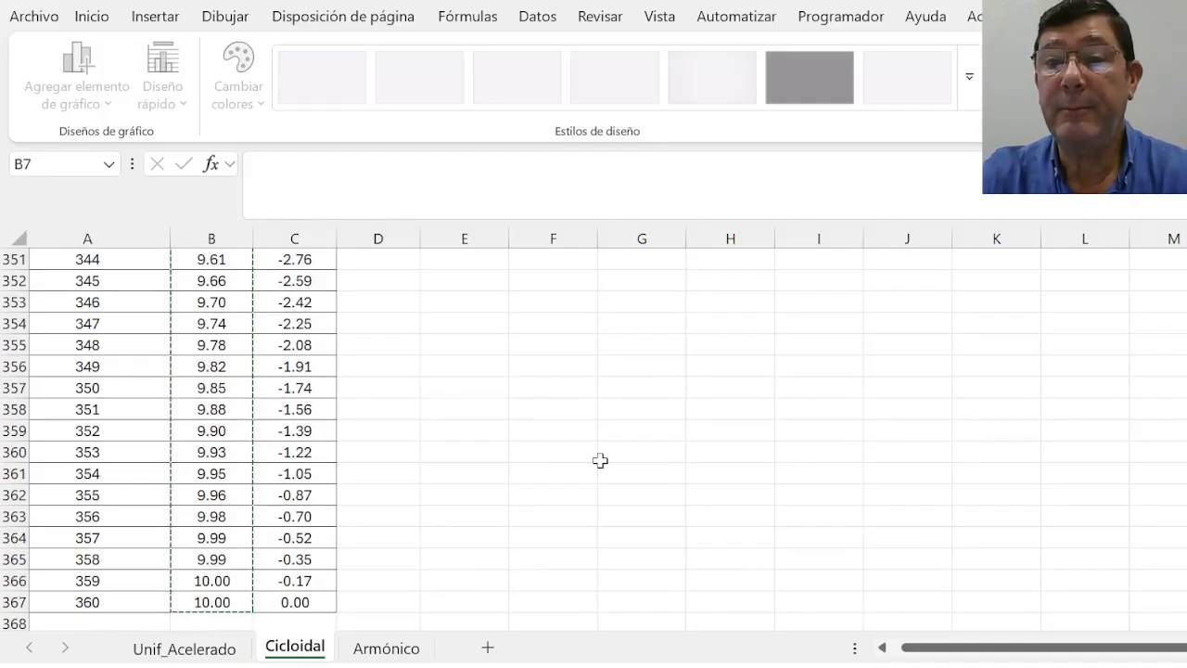
key("Escape")
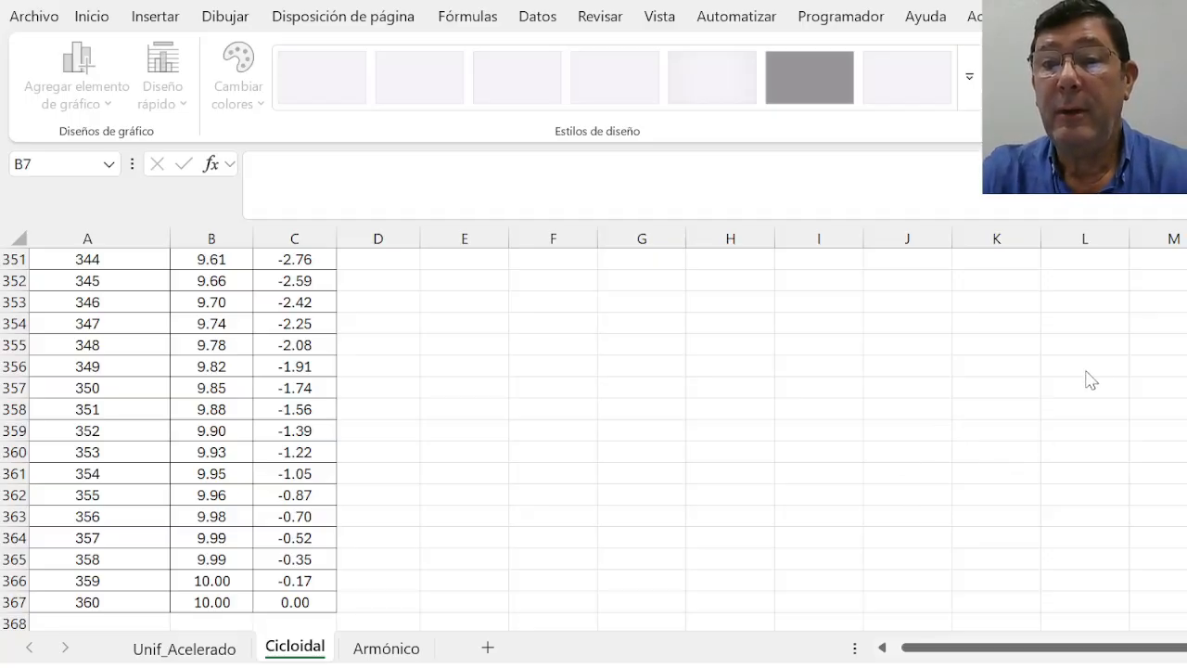
left_click_drag(1076, 385, 932, 397)
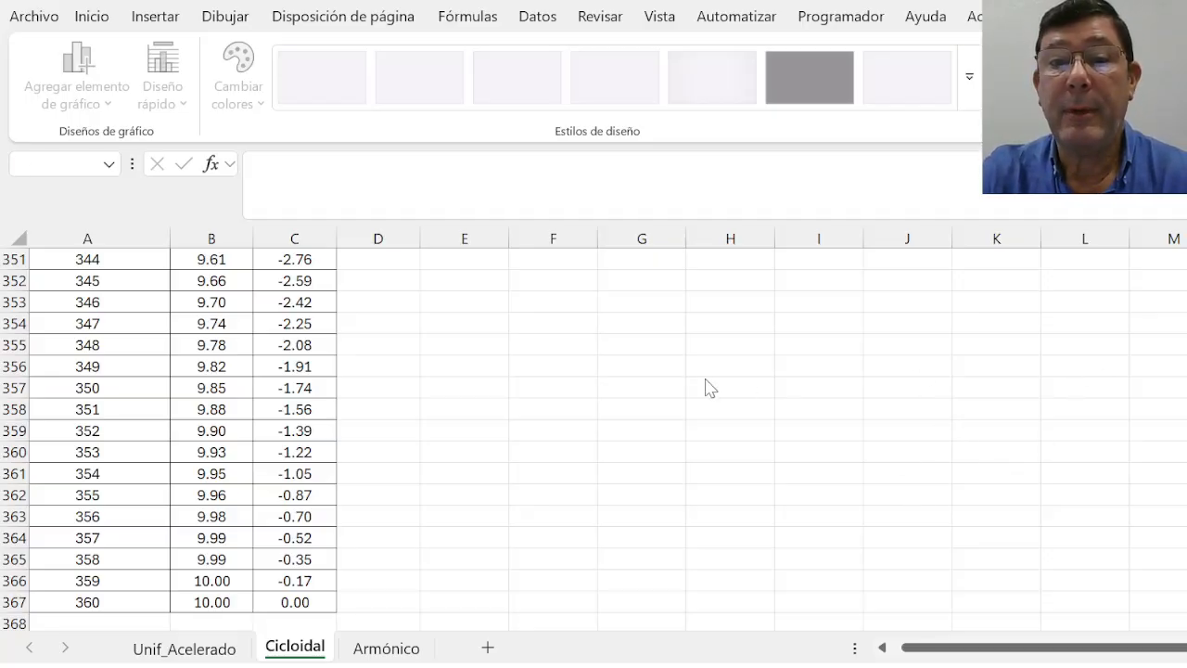
Step: Set the Circunferencia Base series' Y values to C7:C367 and accept the chart data
scroll(159, 291, "up", 17)
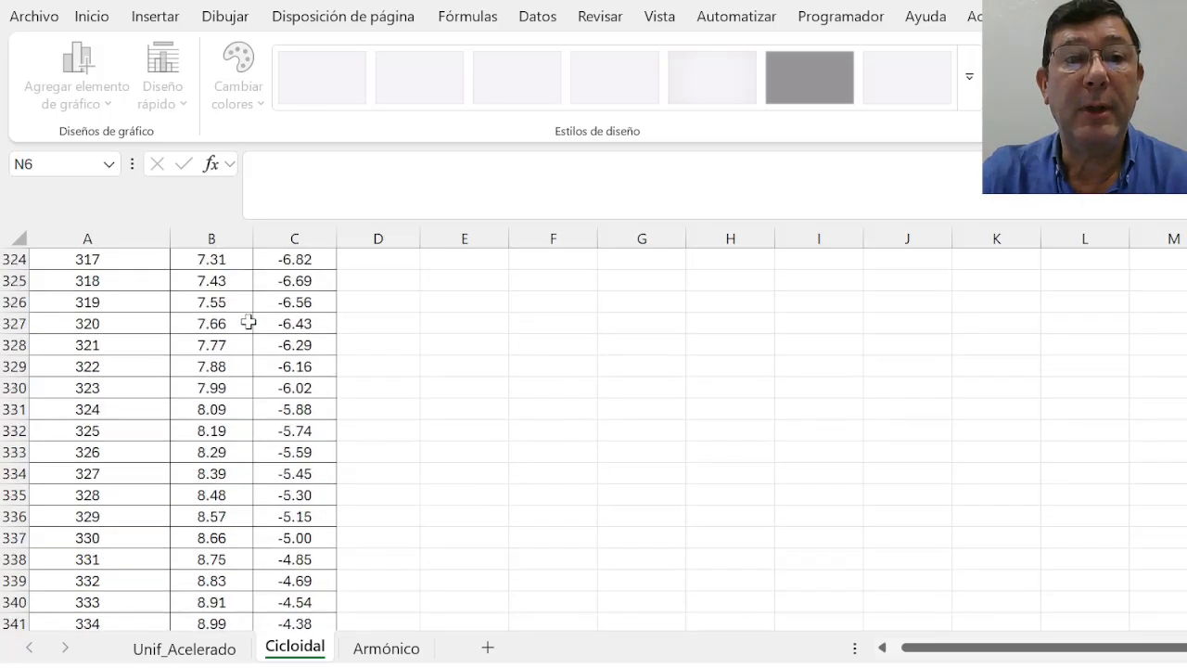
scroll(250, 323, "up", 20)
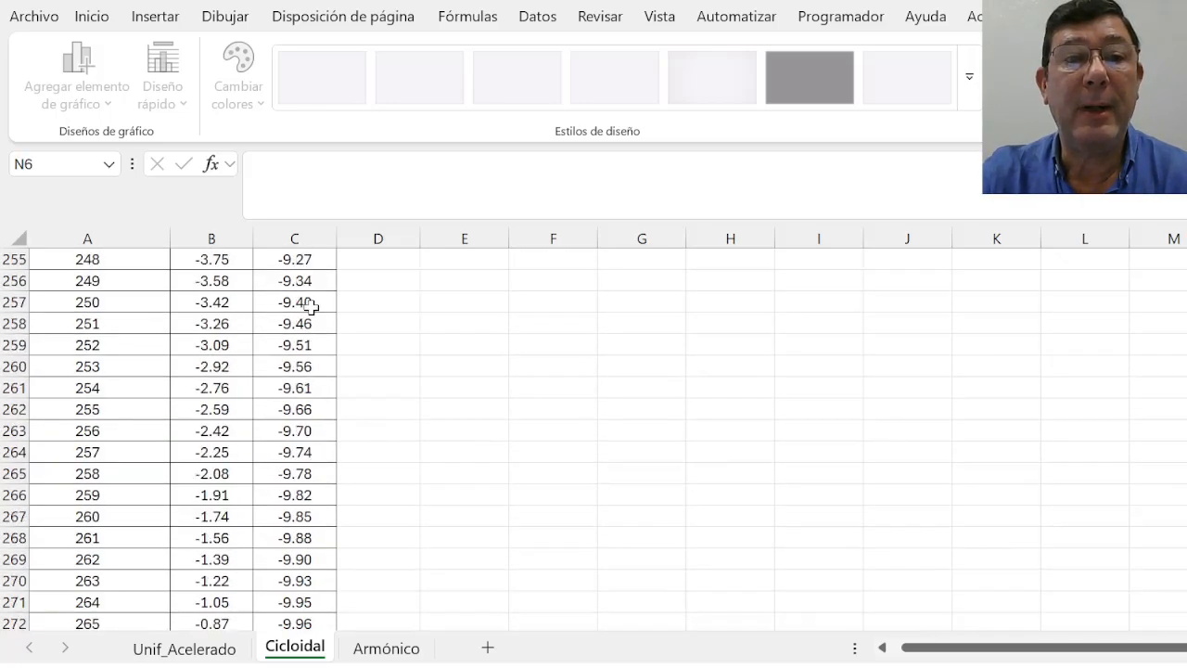
scroll(308, 299, "up", 20)
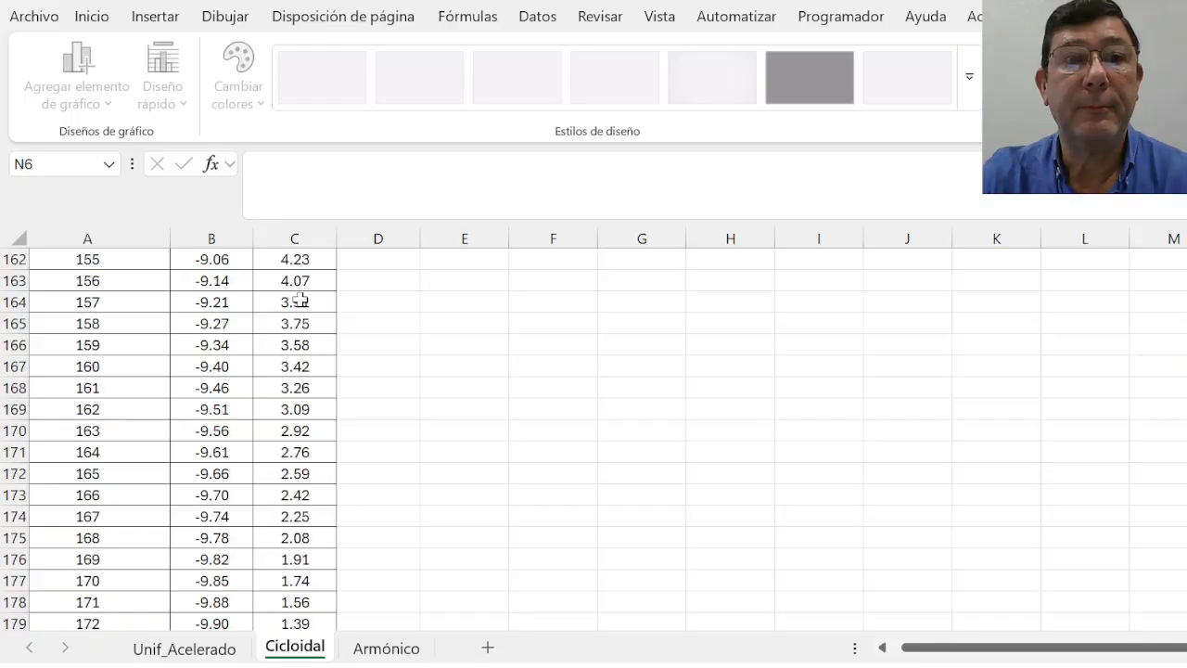
scroll(300, 297, "up", 20)
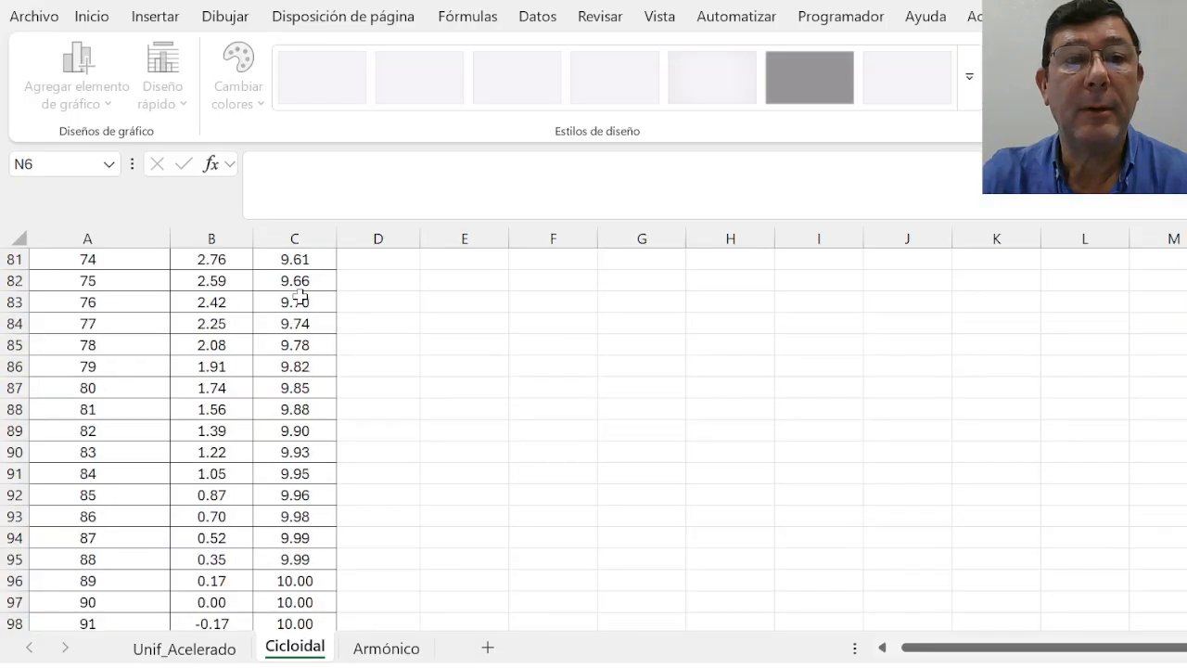
scroll(294, 280, "up", 16)
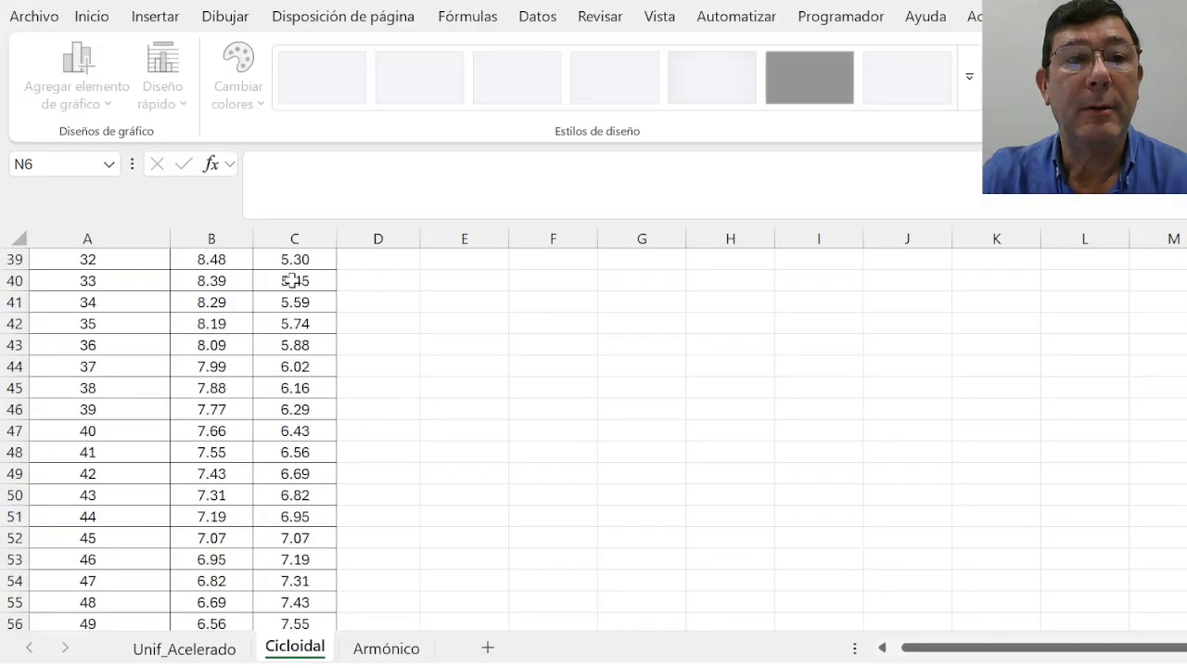
scroll(293, 281, "up", 8)
left_click(302, 386)
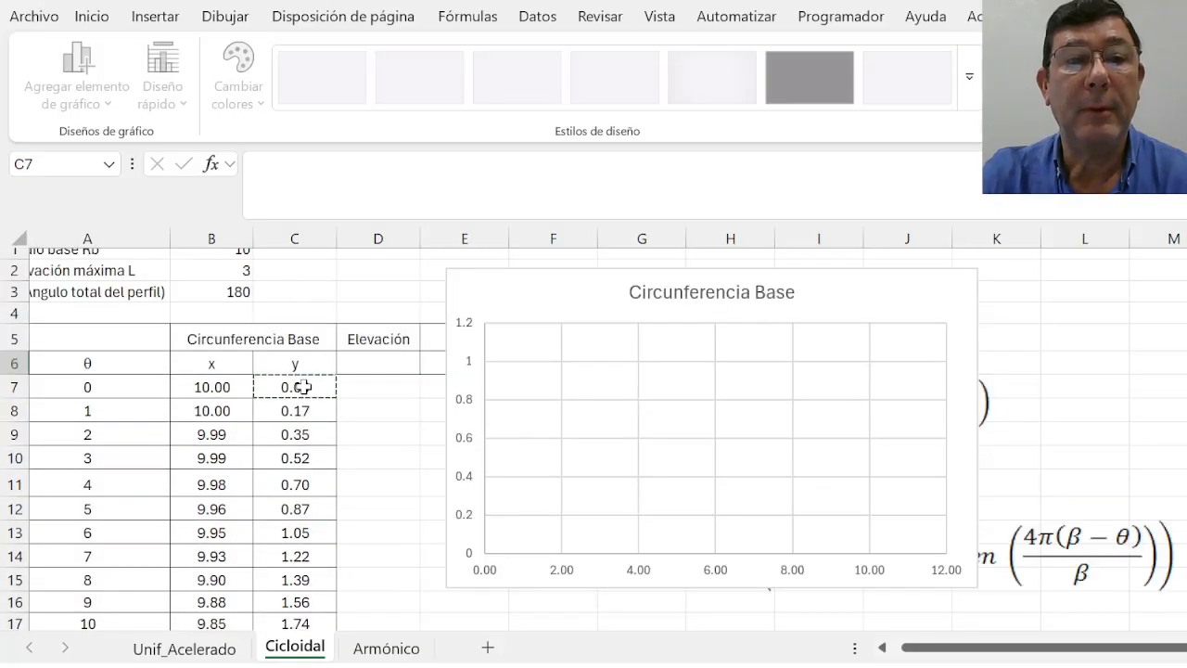
key("ctrl+c")
key("ctrl+shift+Down")
key("ctrl+c")
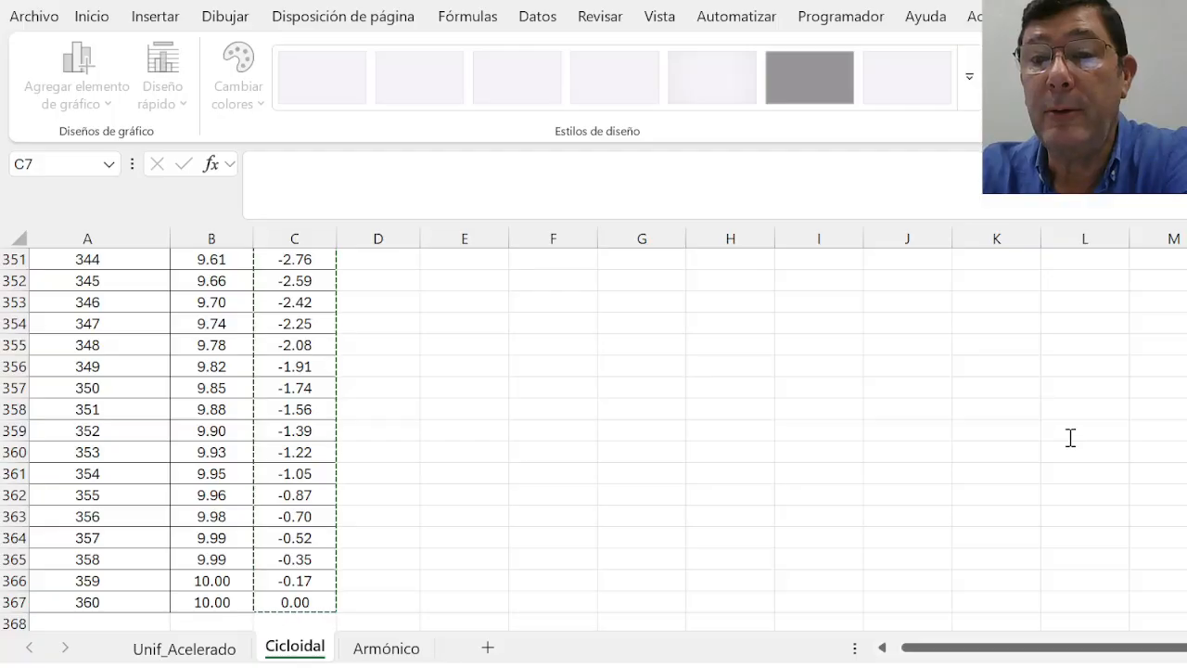
key("Return")
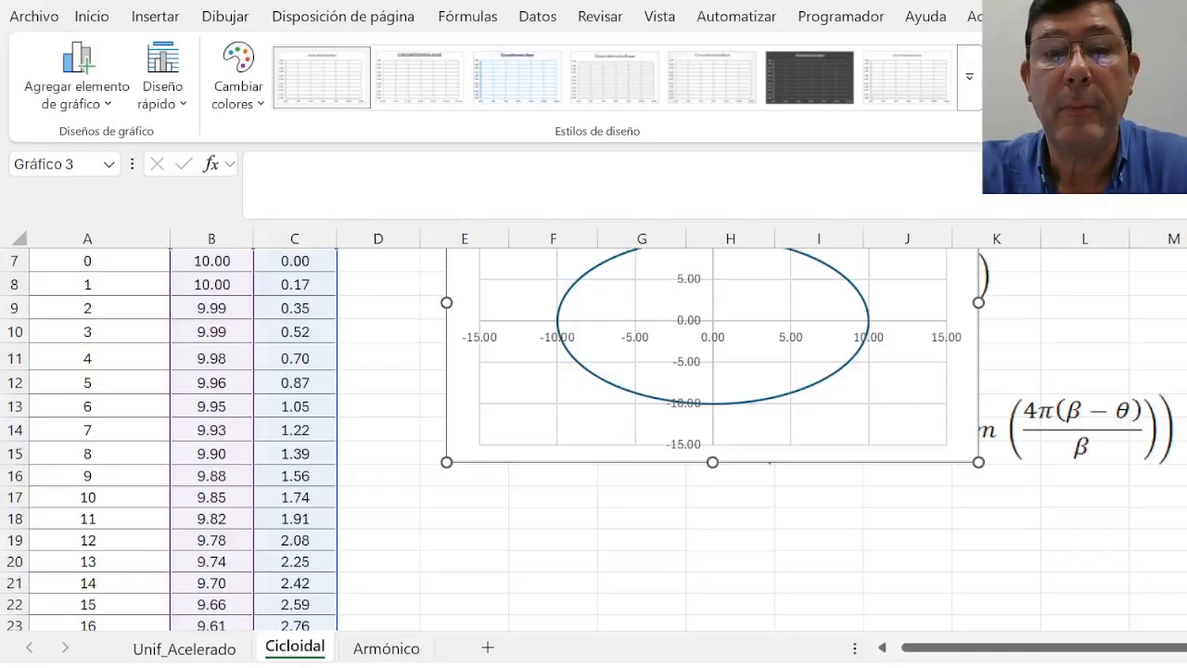
Step: Stretch the chart's height downward until the base circle looks round instead of elliptical
left_click(765, 444)
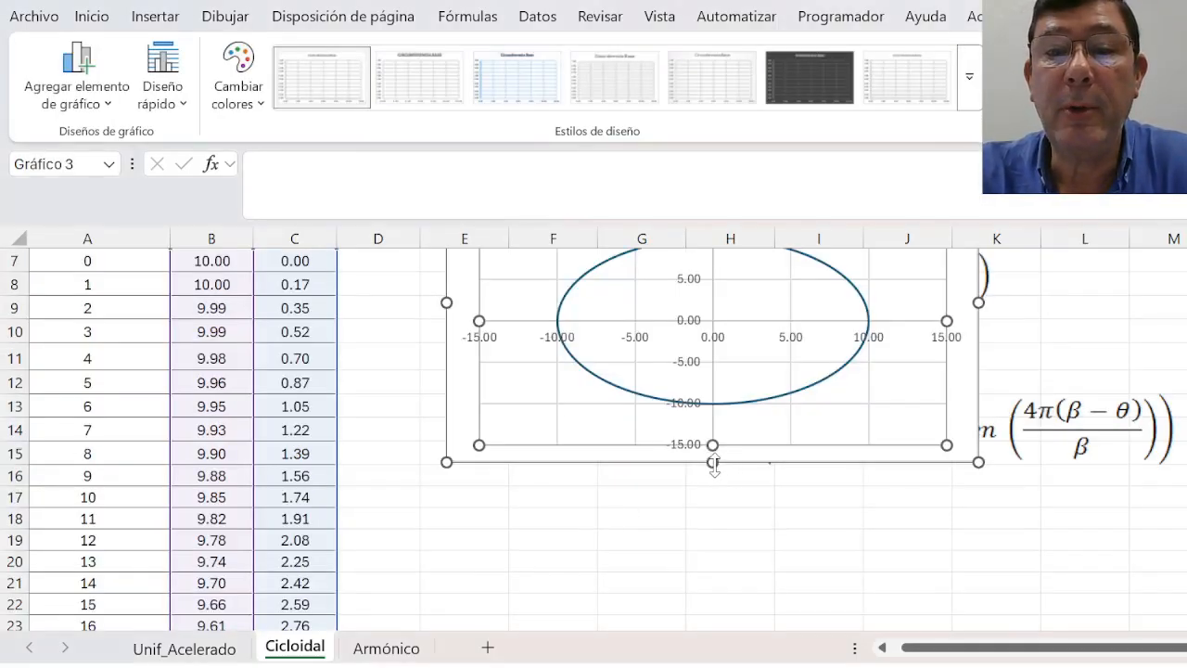
left_click_drag(713, 463, 713, 564)
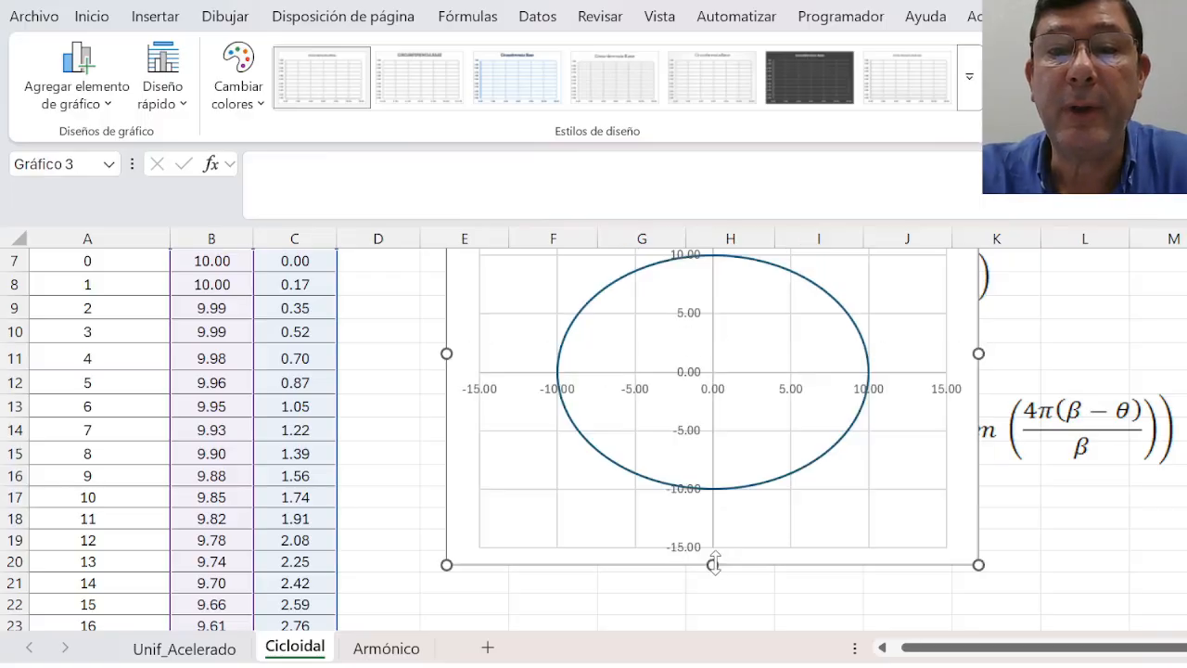
scroll(712, 563, "down", 1)
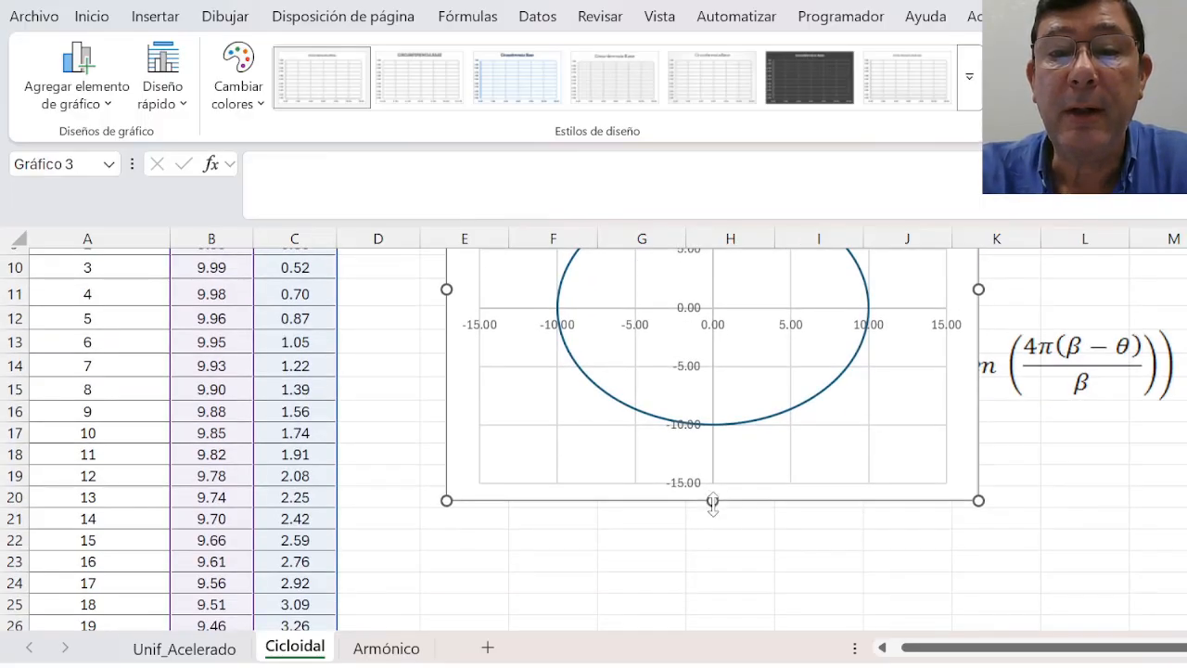
left_click_drag(712, 502, 714, 559)
scroll(711, 544, "down", 2)
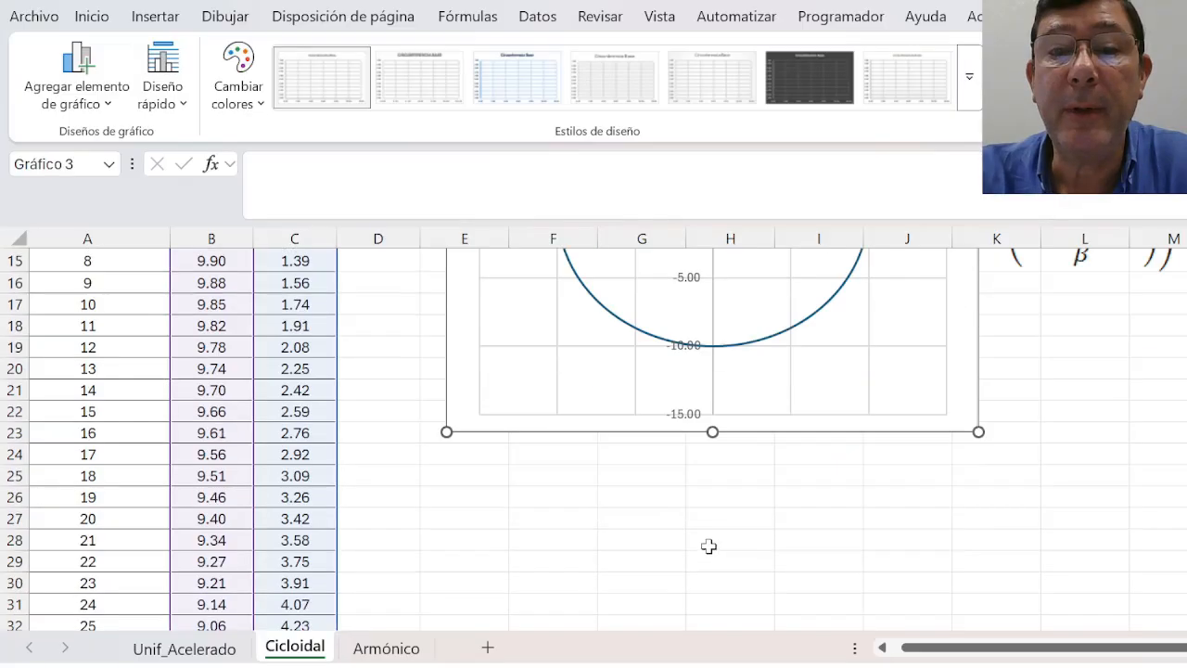
scroll(708, 546, "up", 4)
scroll(713, 603, "down", 2)
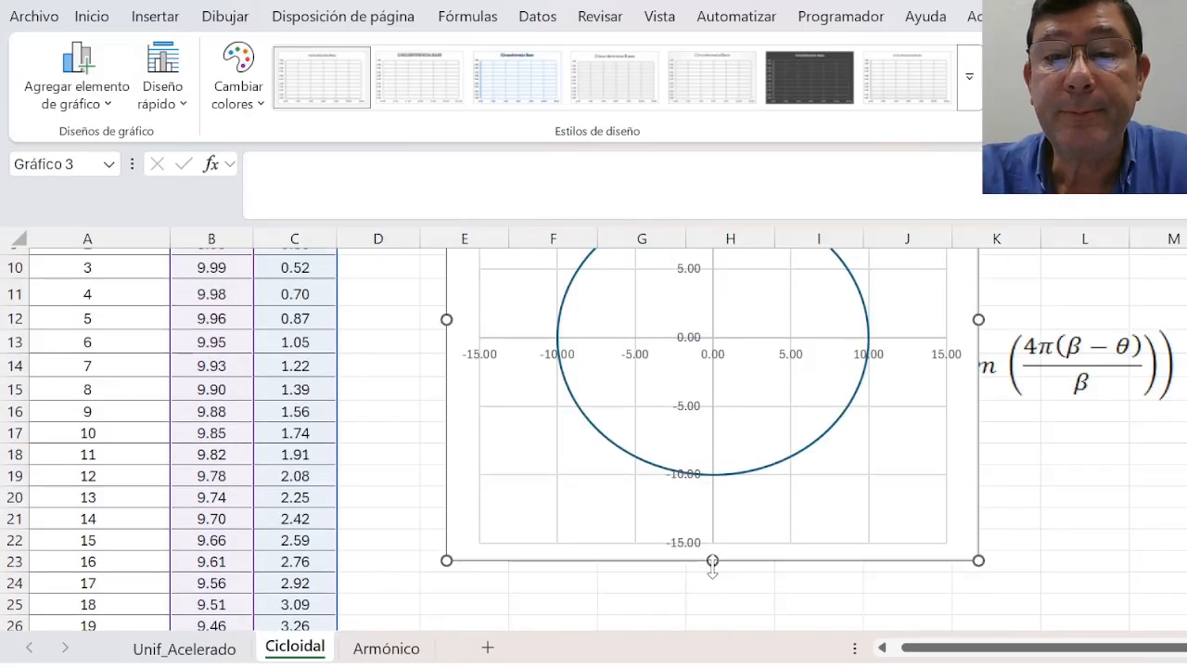
left_click_drag(712, 563, 713, 591)
scroll(733, 584, "up", 1)
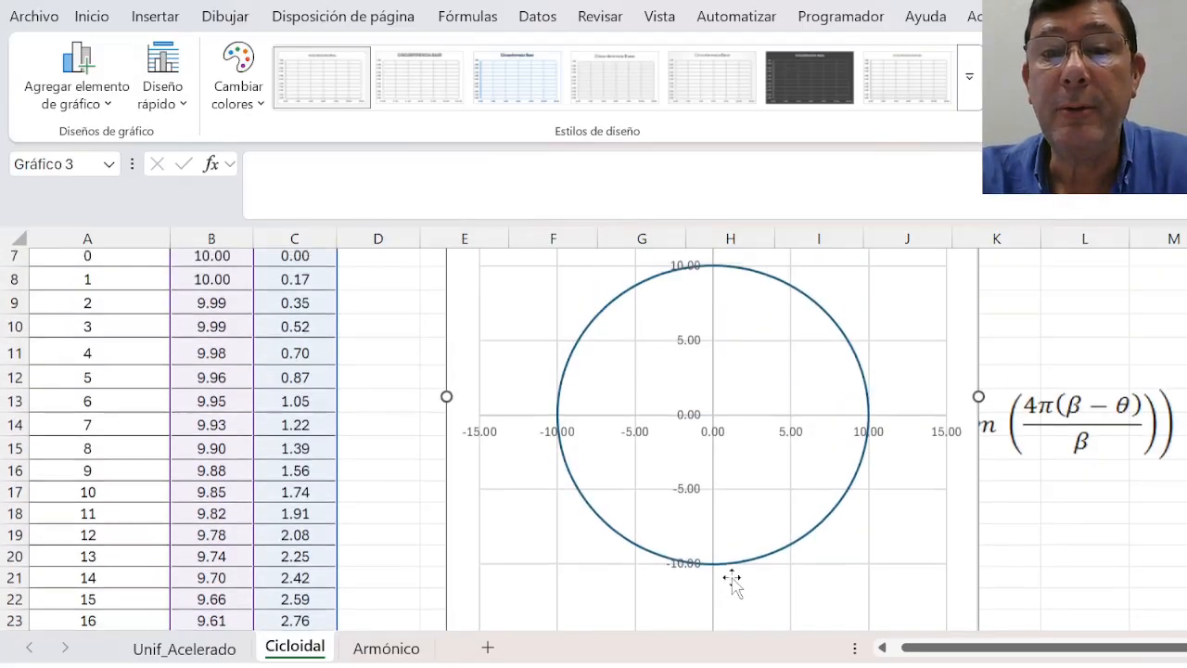
scroll(732, 582, "up", 1)
scroll(732, 580, "down", 1)
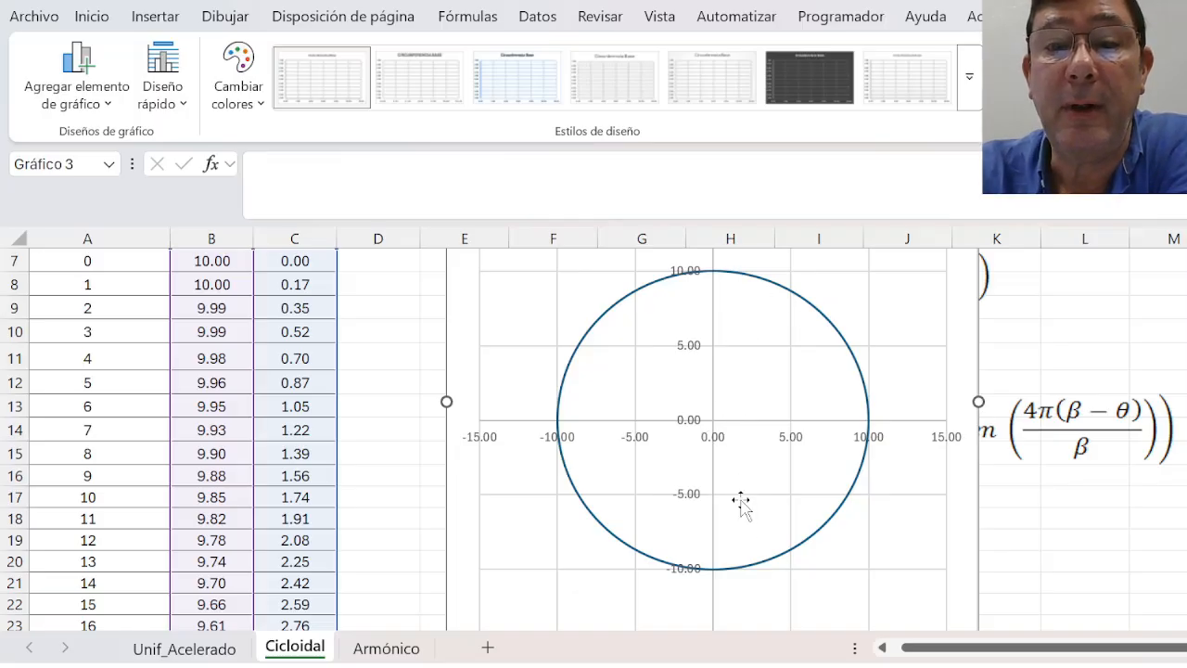
scroll(742, 501, "down", 1)
scroll(730, 424, "up", 2)
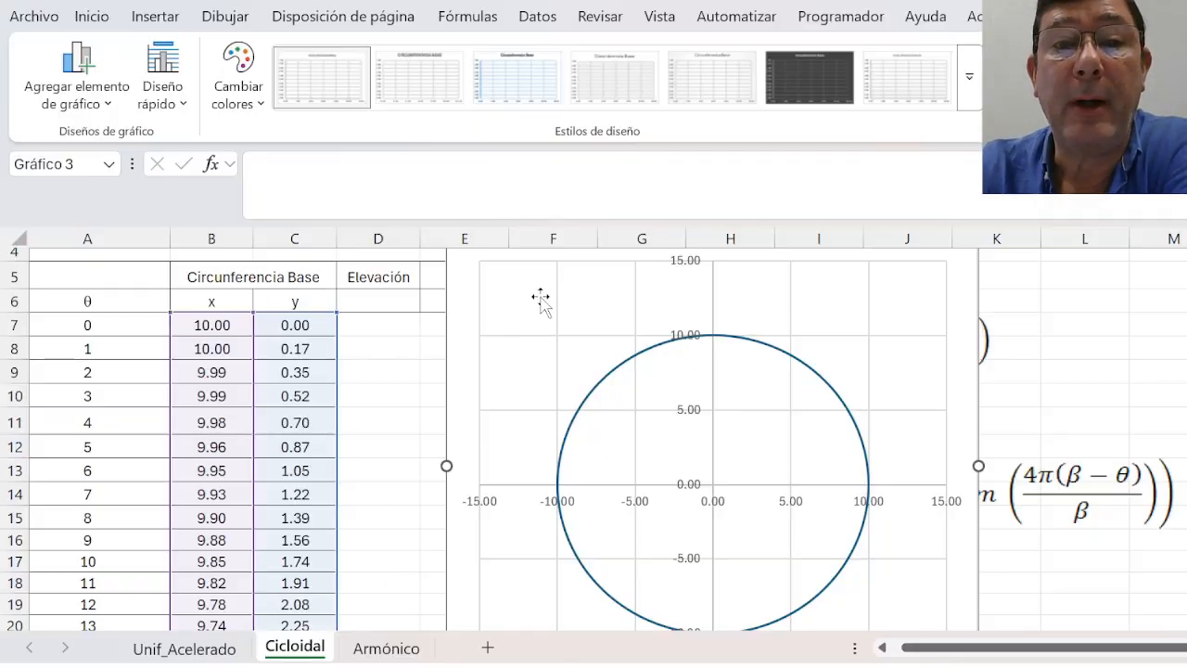
Step: Move the base circle chart beyond the movement equations so that the table and both formulas are uncovered
scroll(463, 424, "up", 1)
left_click_drag(601, 279, 1182, 284)
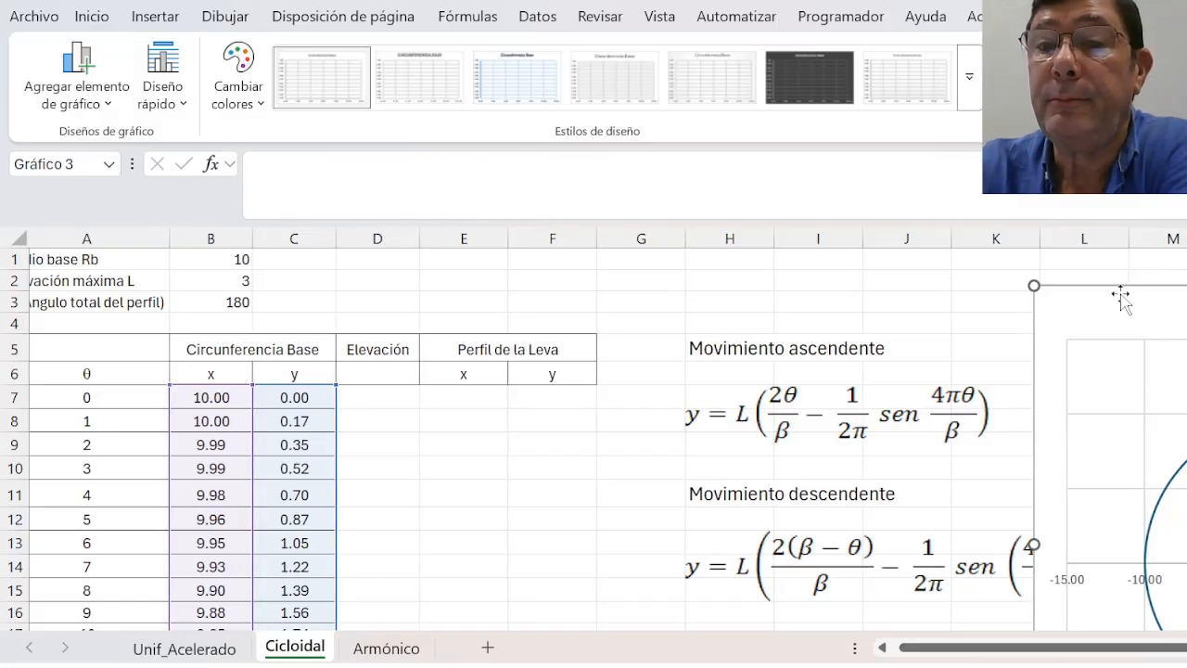
left_click_drag(1119, 283, 1186, 282)
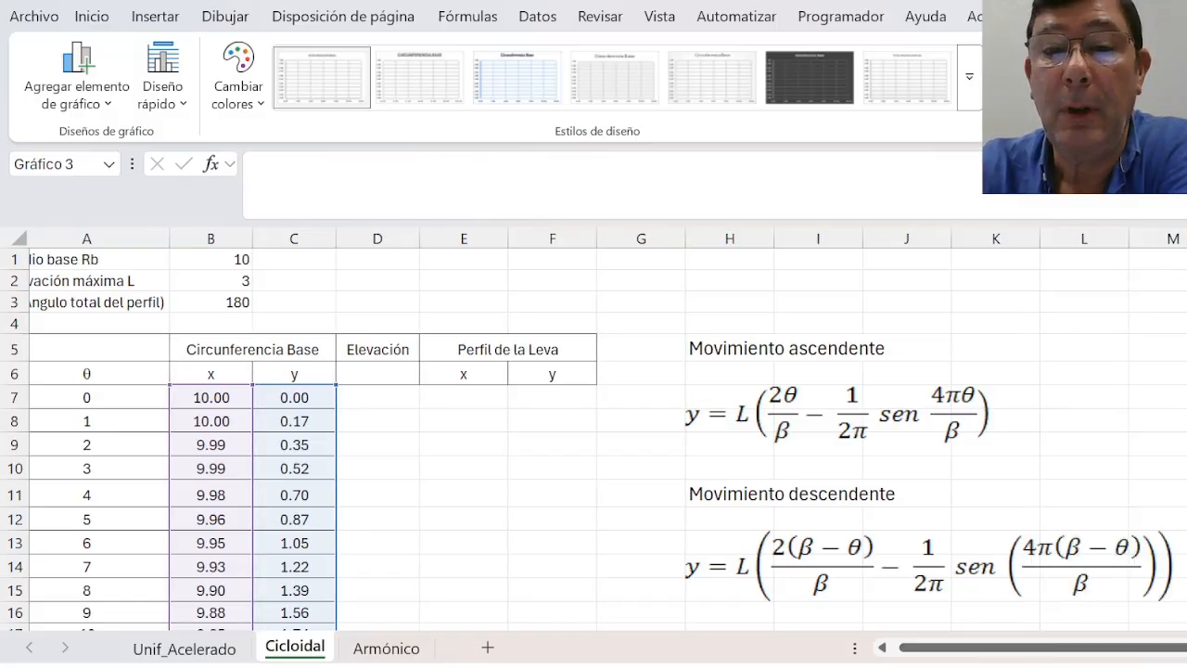
Step: Begin the ascending elevation formula in D7 with the maximum elevation in B2 as multiplier, =L_2*
left_click(477, 450)
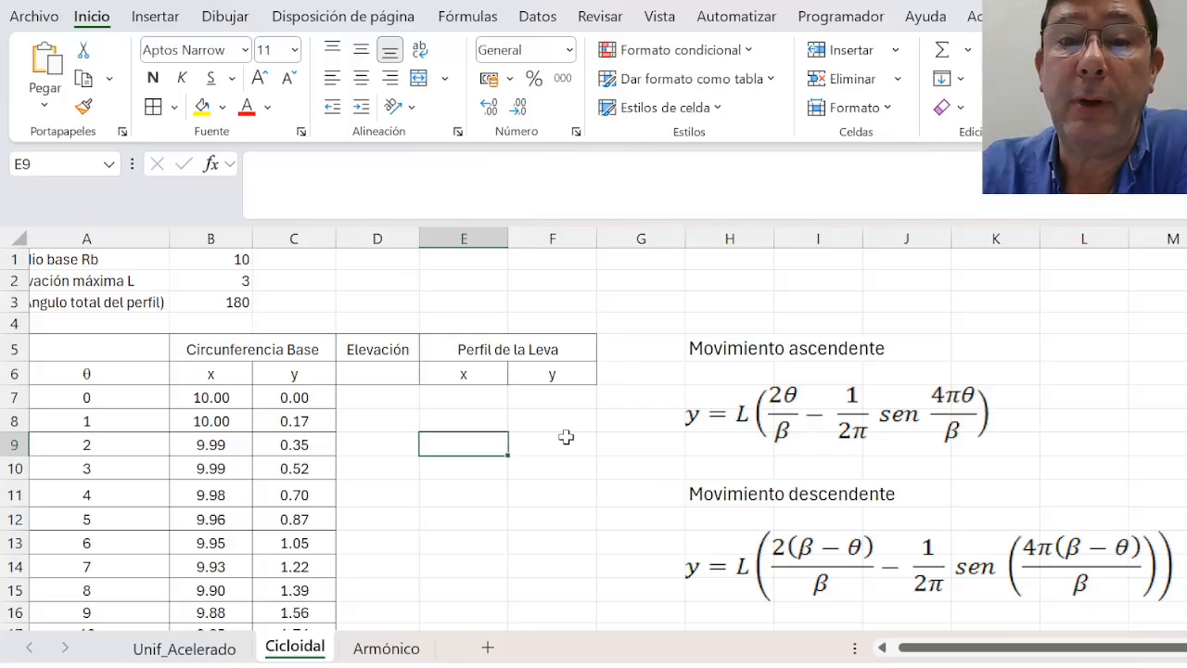
left_click(383, 398)
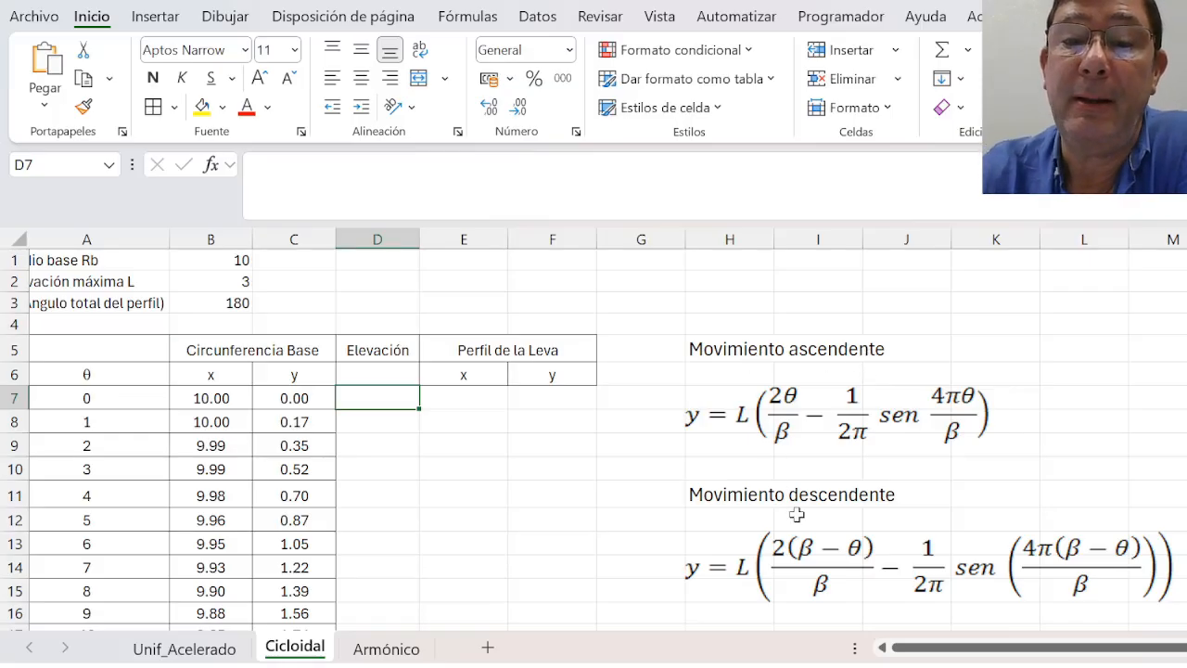
scroll(801, 527, "down", 1)
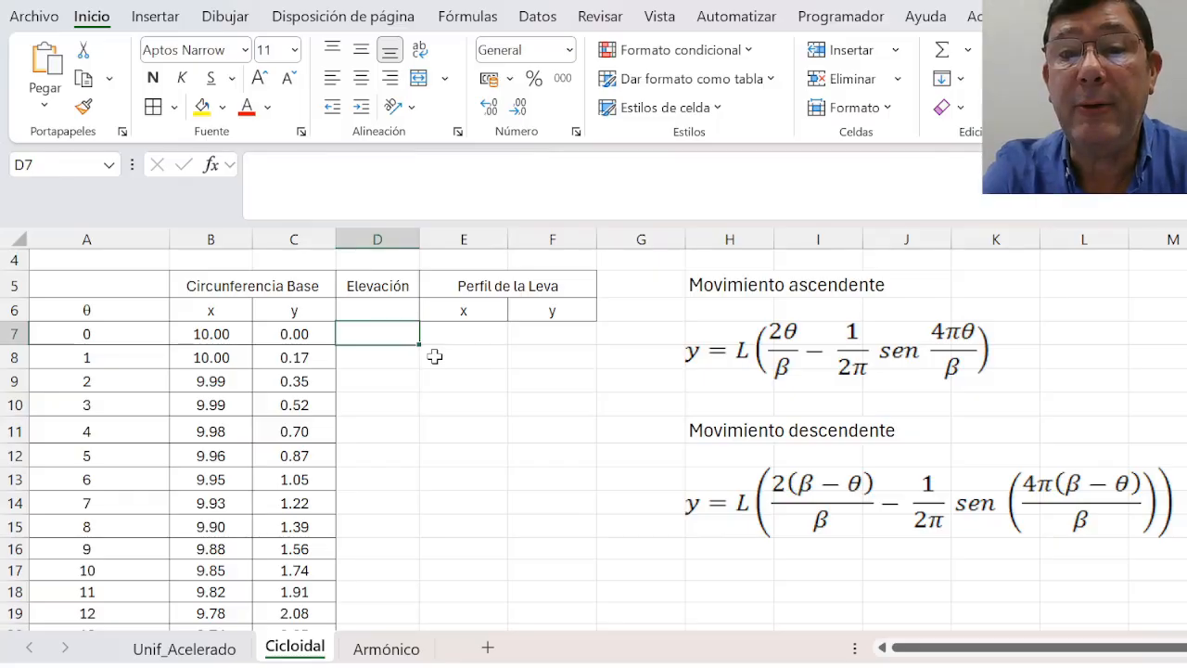
key("F2")
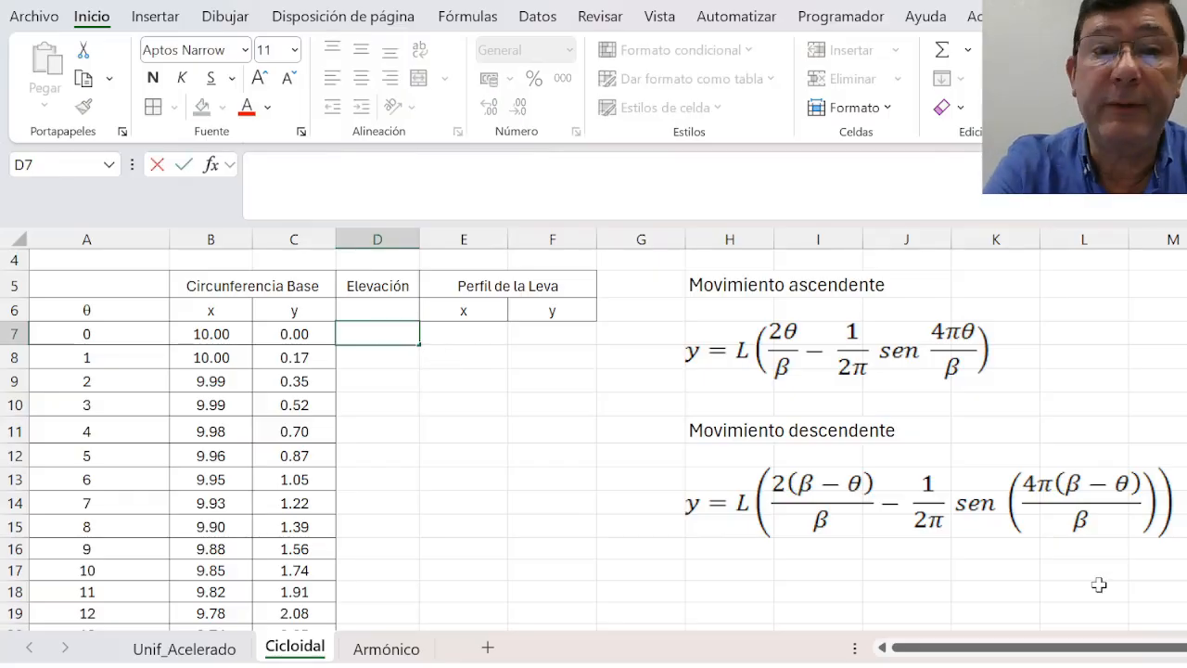
type("=")
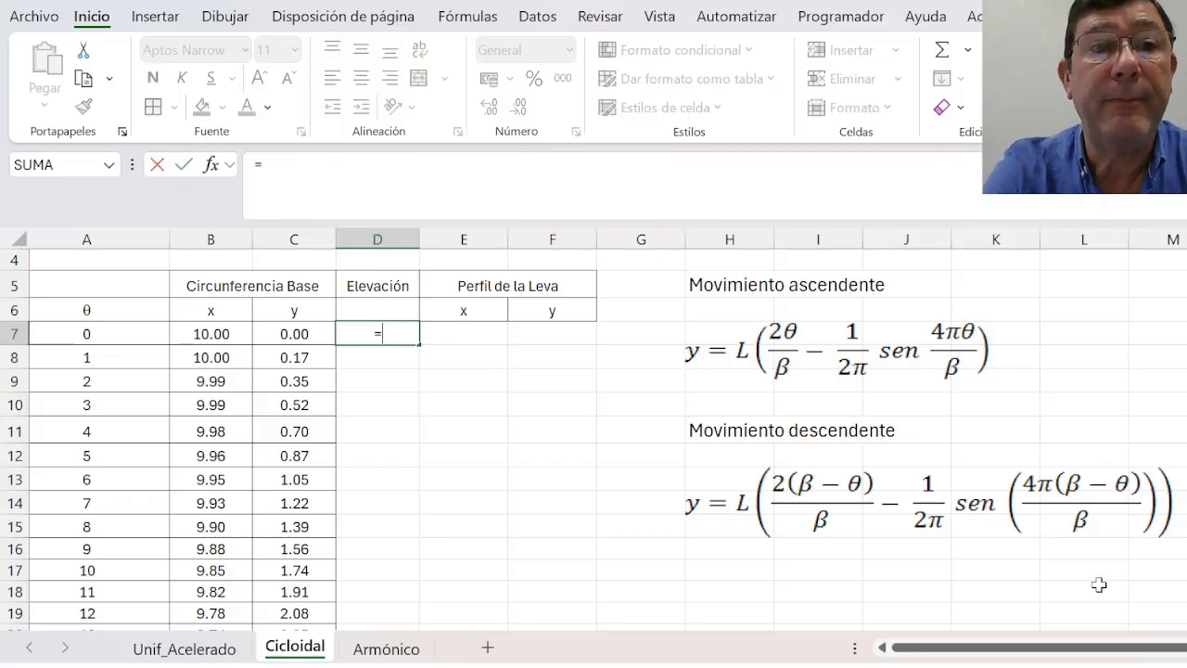
scroll(459, 468, "up", 1)
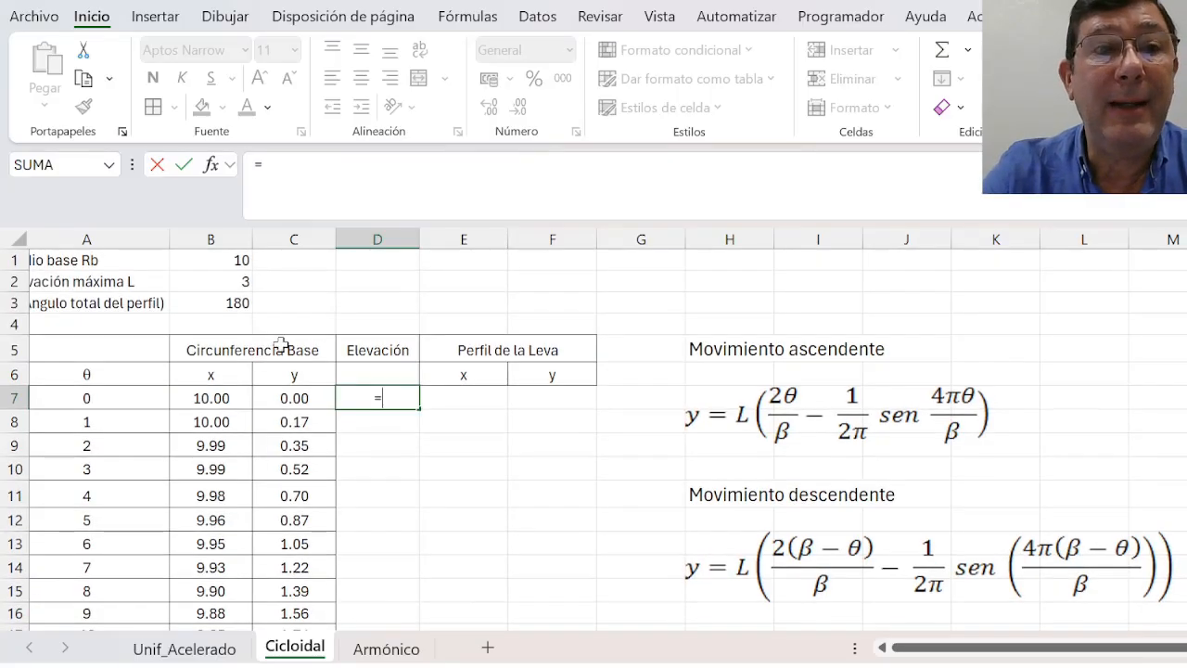
left_click(238, 282)
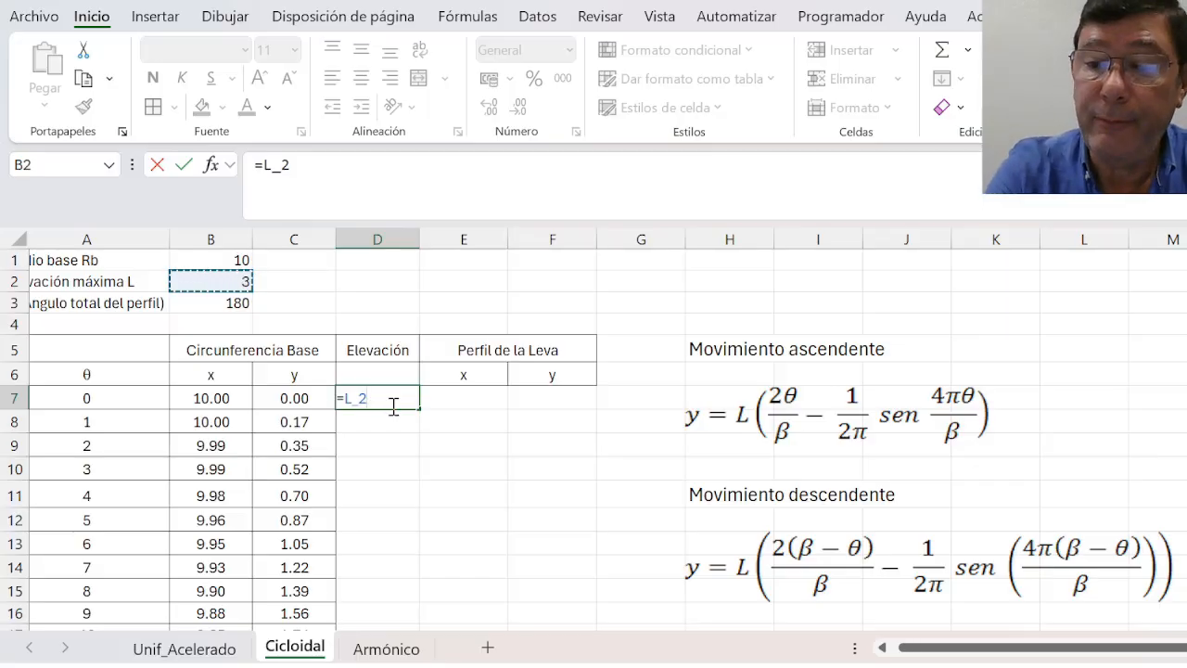
type("*")
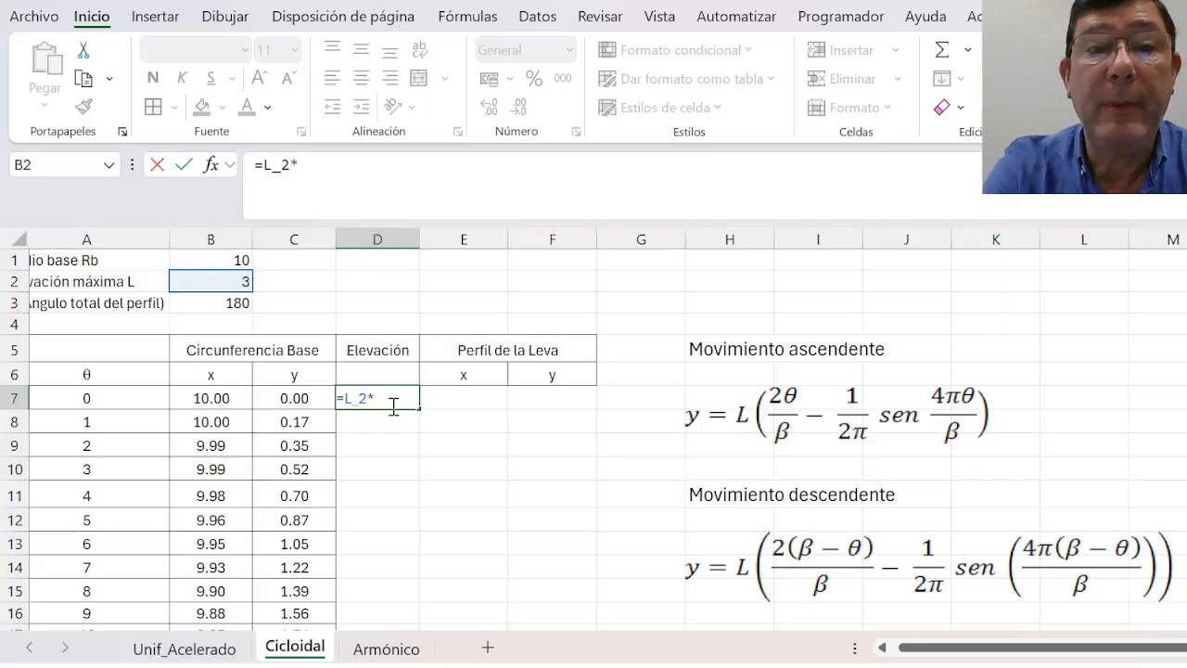
Step: Extend the D7 formula with the first term grouped inside an outer parenthesis, ((2*A7/β2)-
type("(2*")
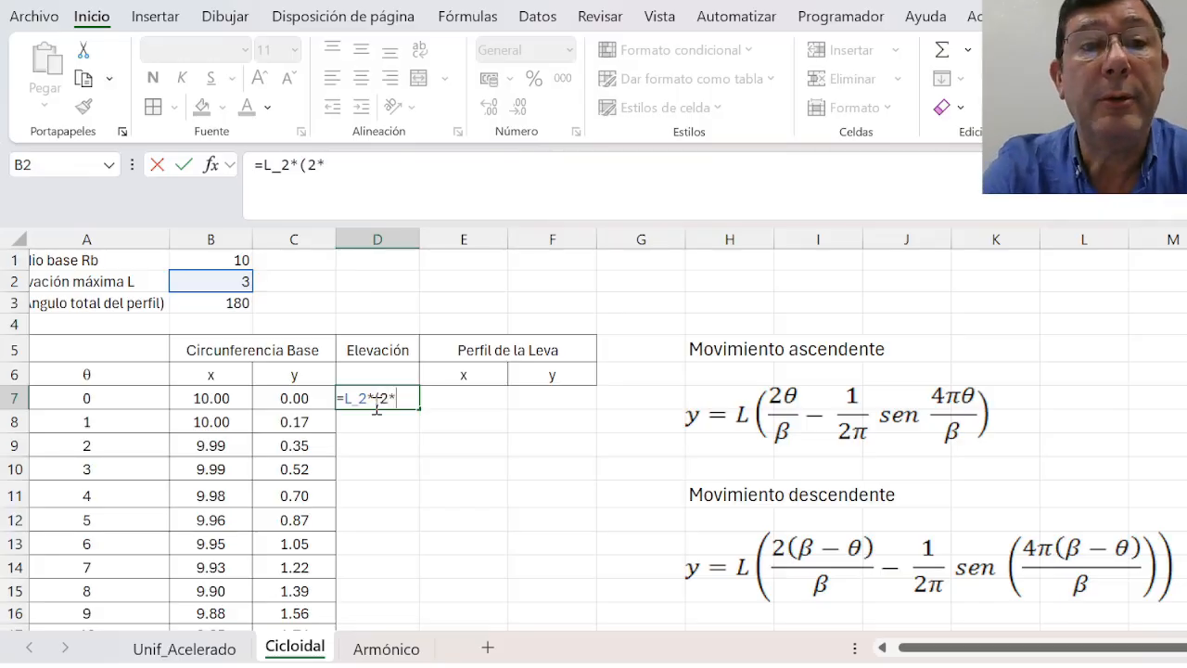
left_click(102, 397)
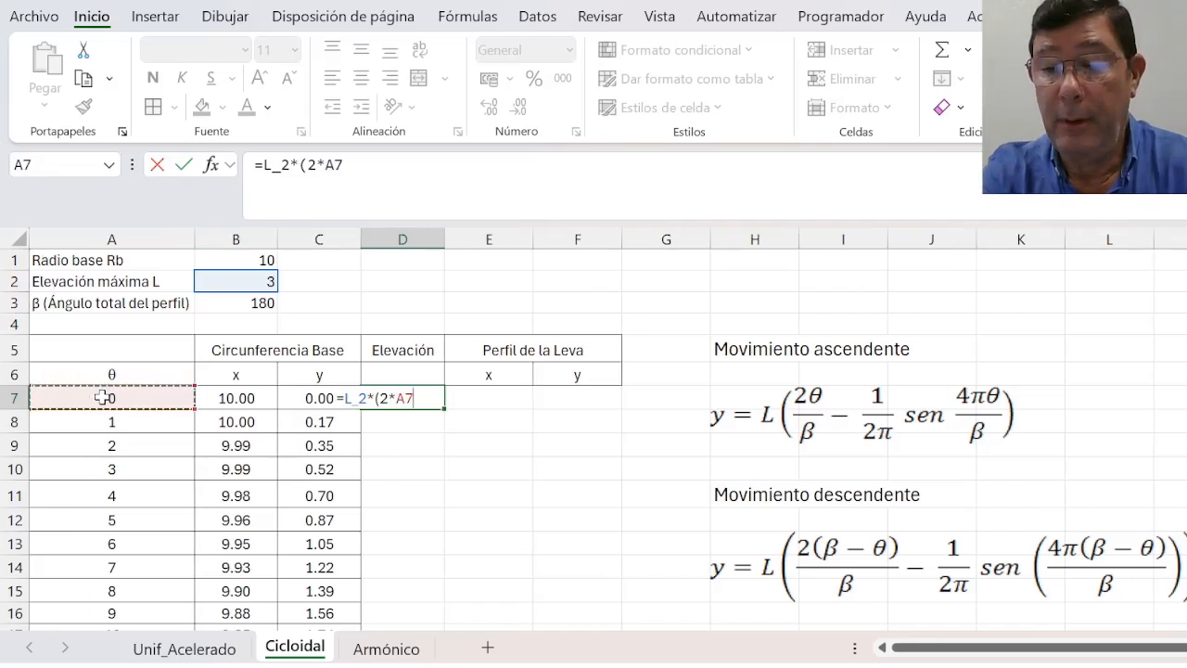
type("/")
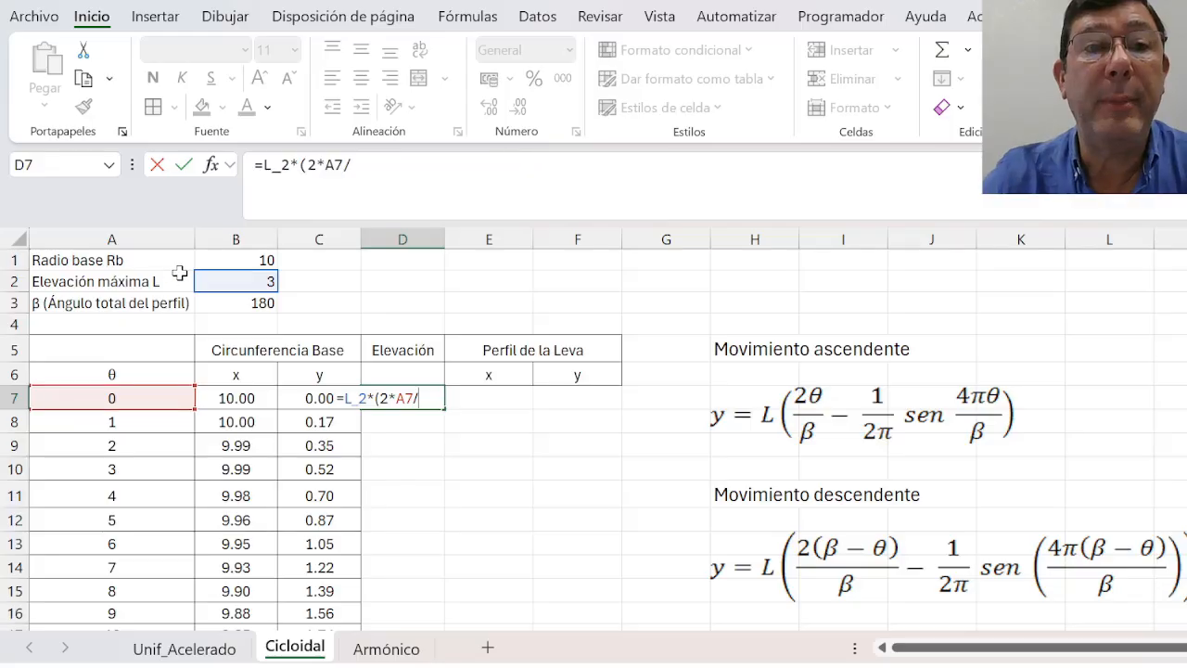
left_click(227, 308)
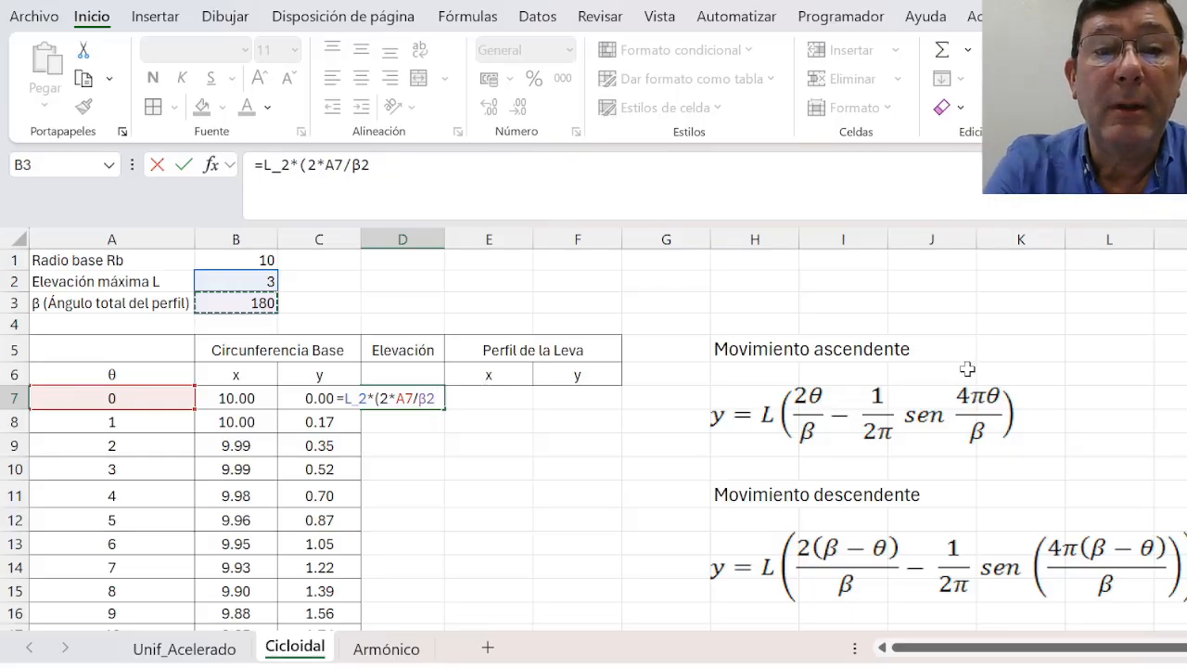
type(")")
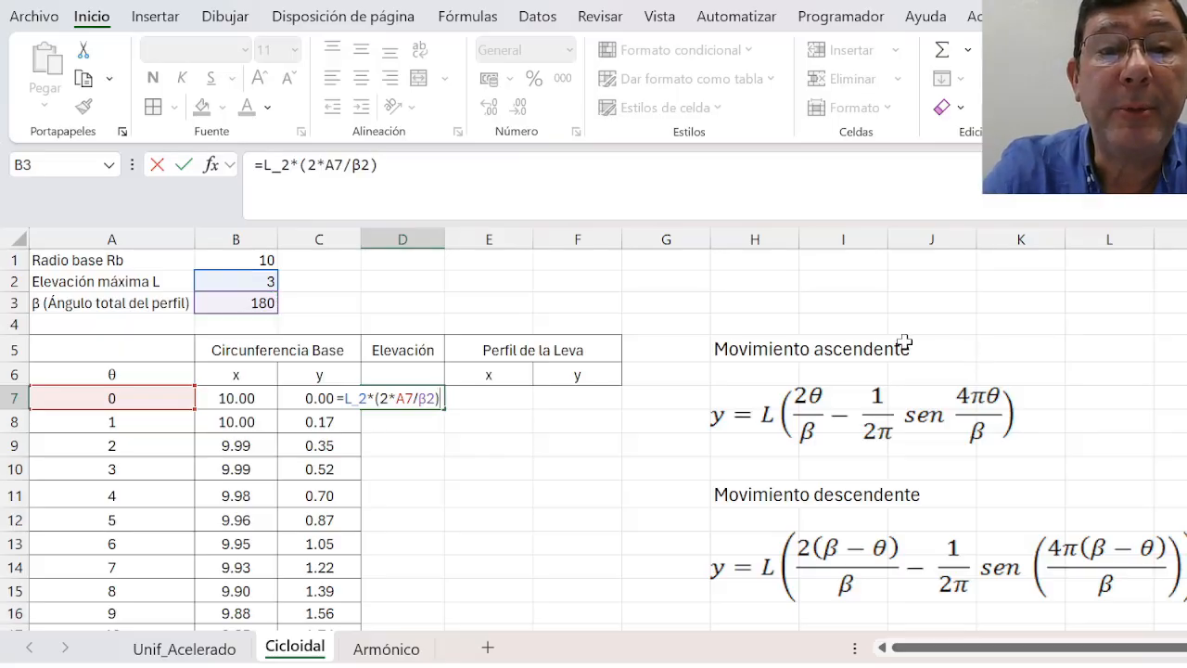
left_click(382, 398)
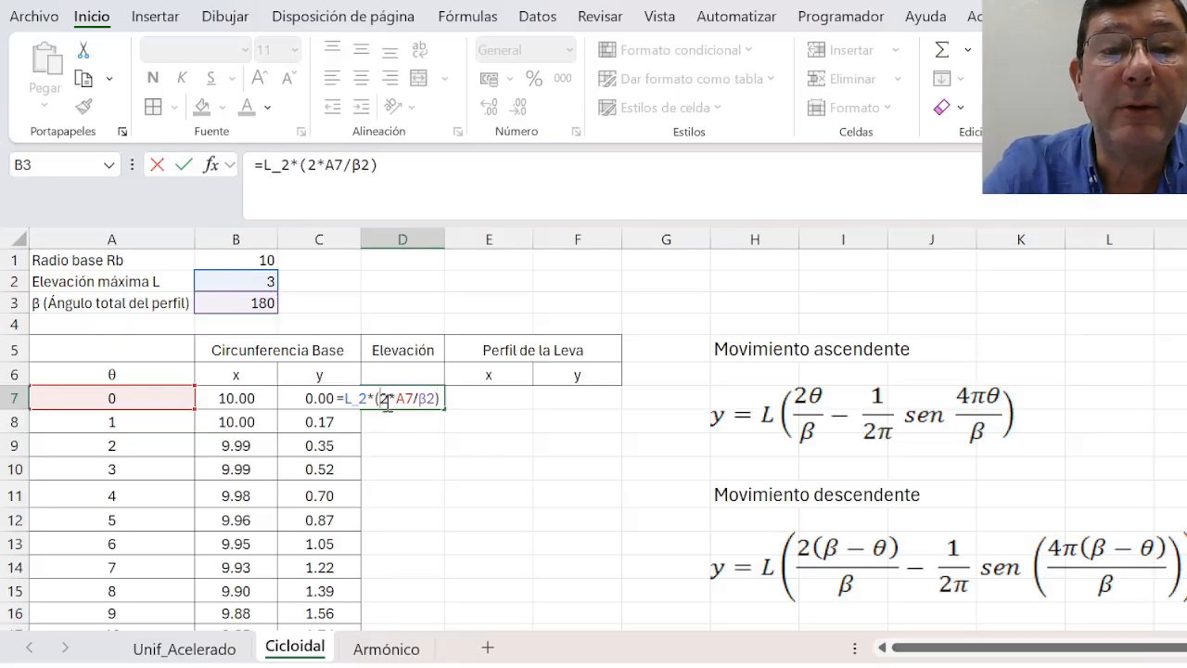
type("(")
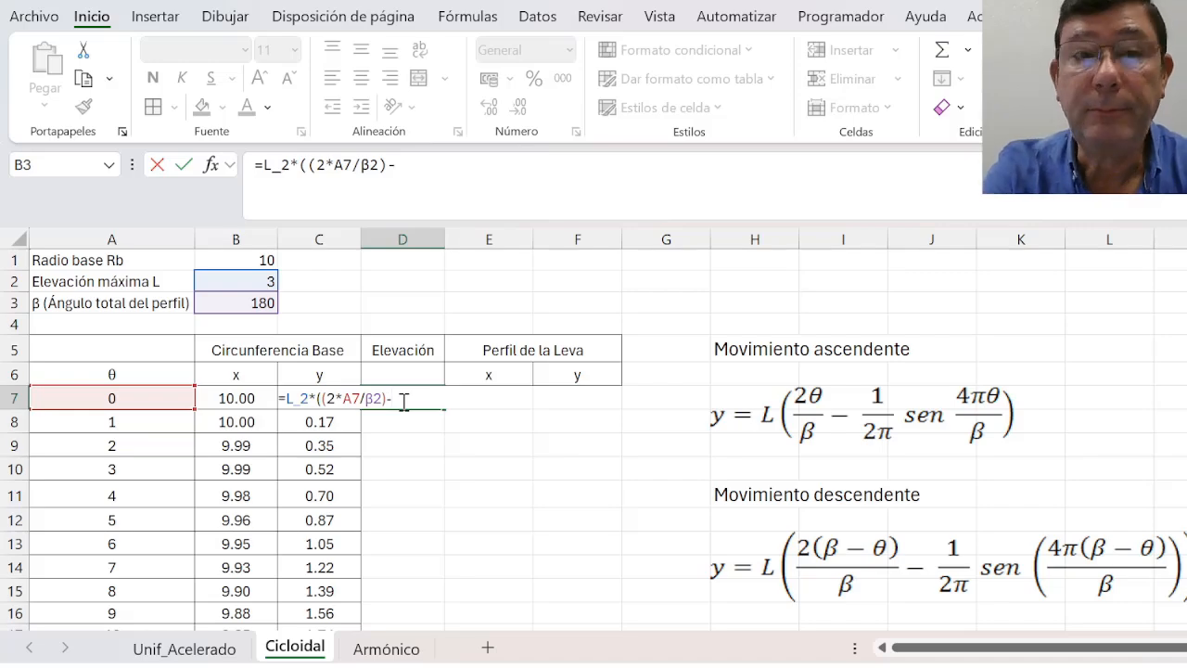
Step: Add the coefficient (1/(2*PI())) as the subtracted term in the D7 elevation formula
type("(")
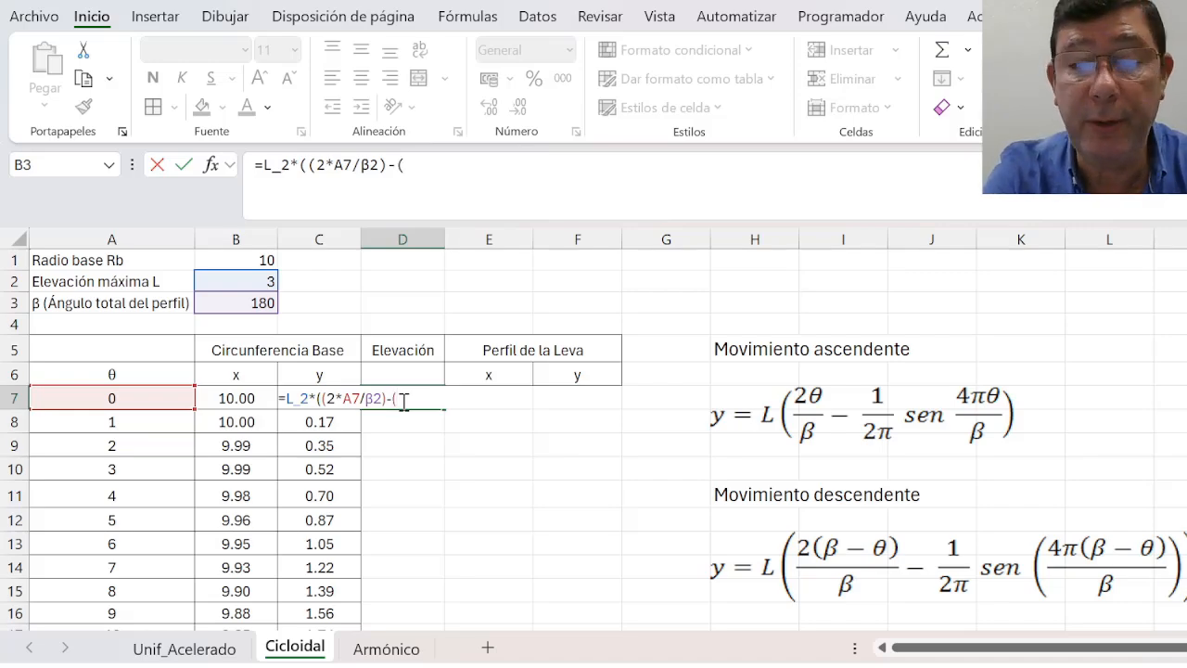
type("1/")
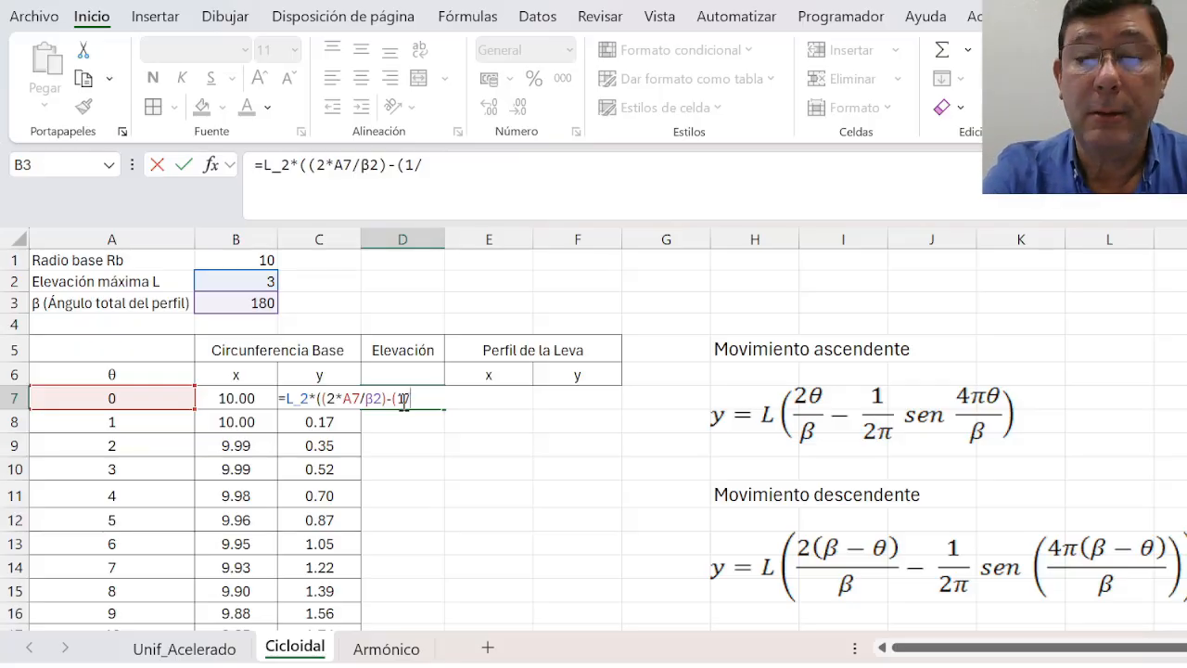
type("(2*")
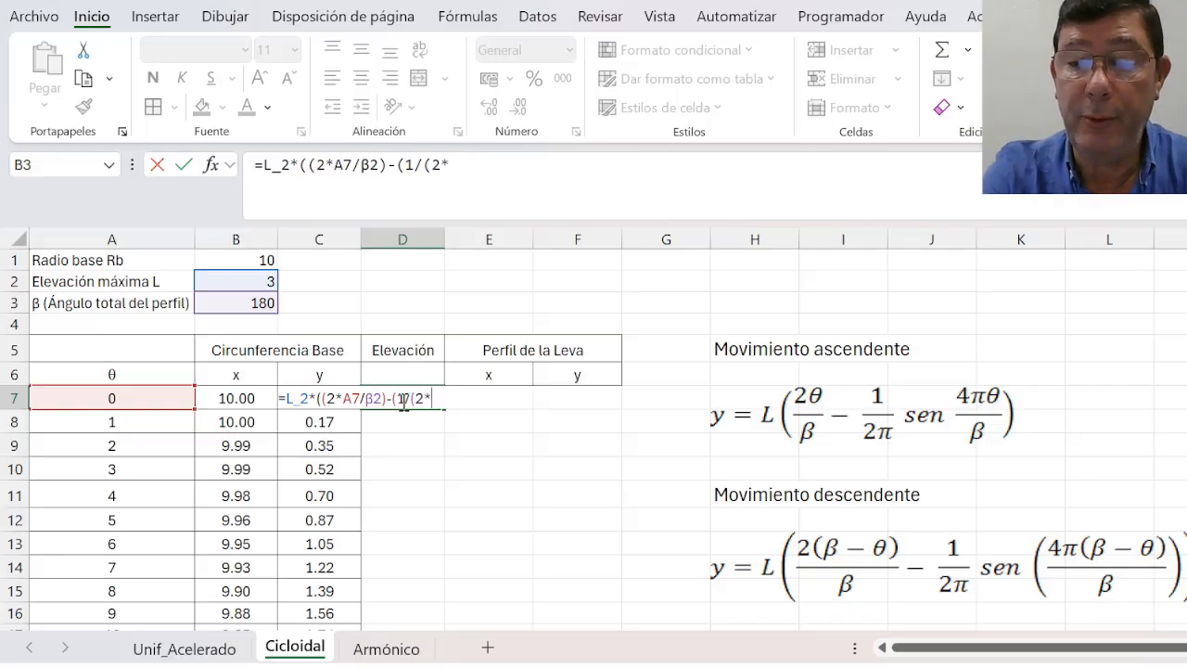
type("PI()")
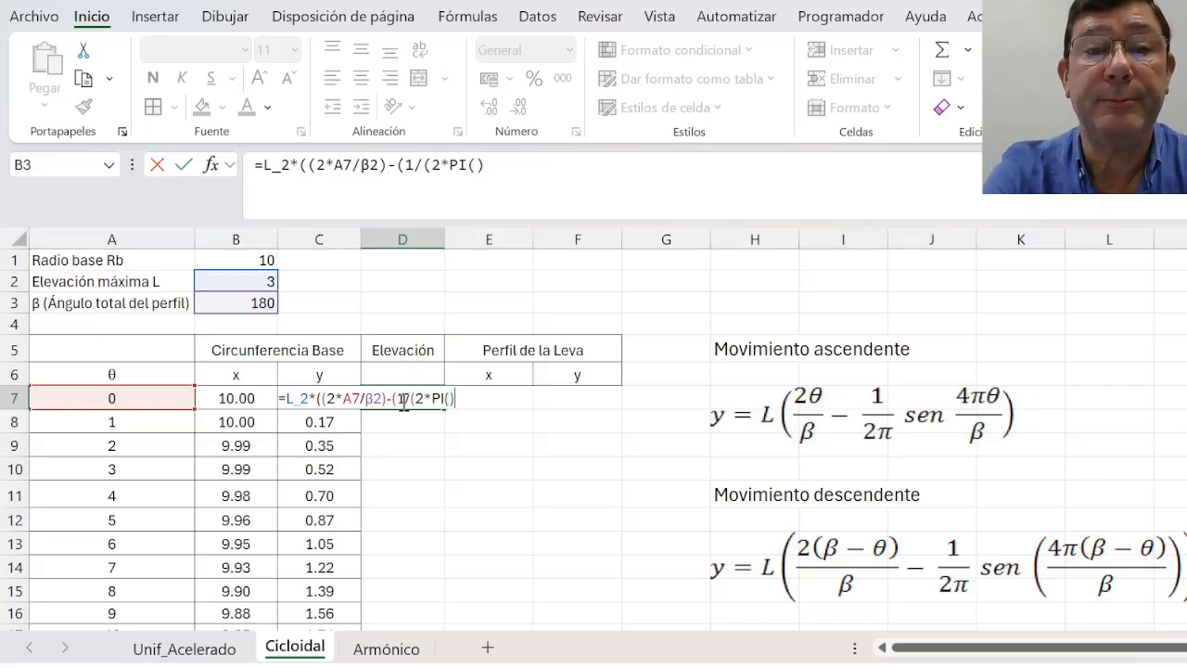
type(")")
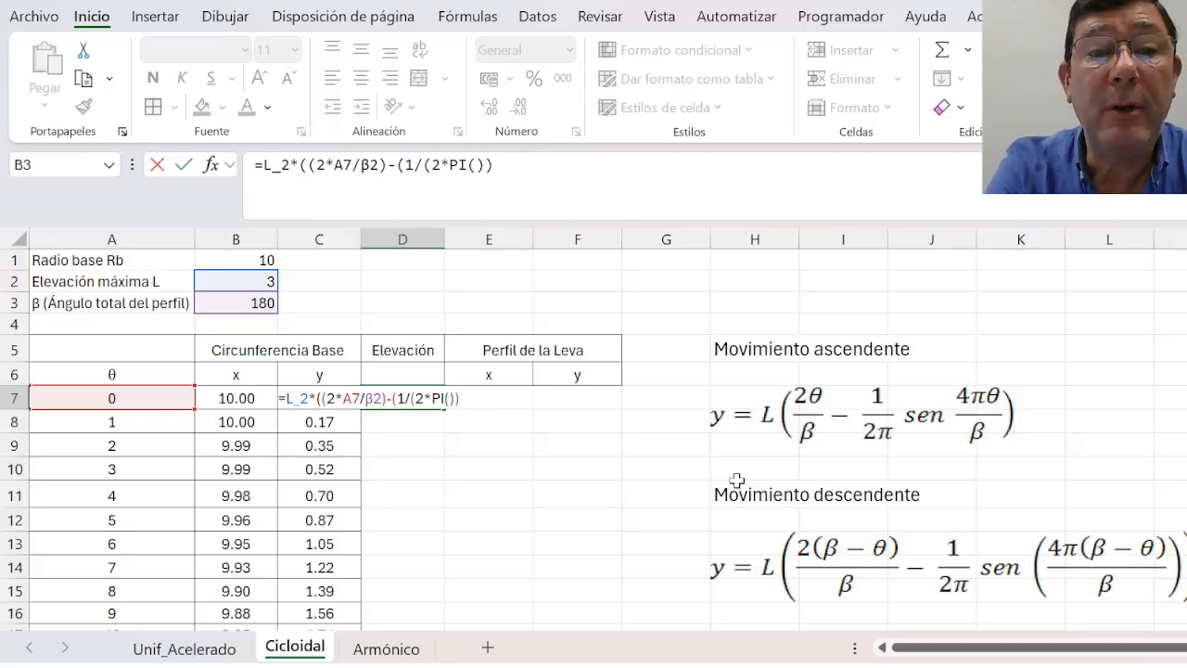
type(")")
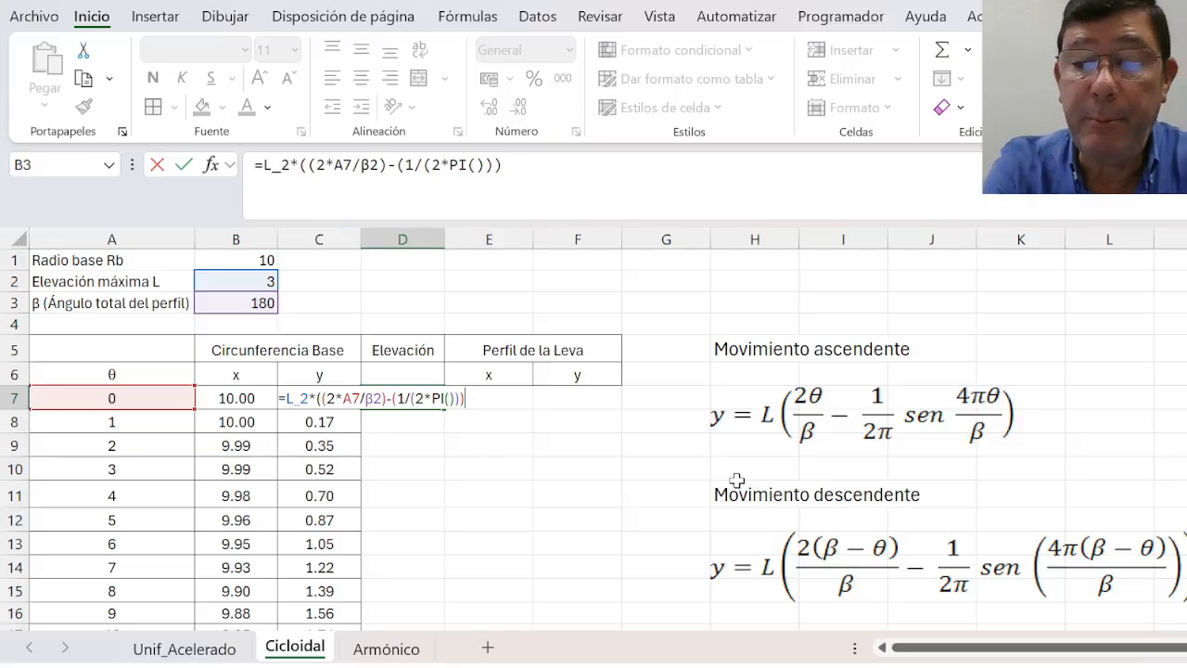
Step: Complete the D7 elevation formula with the sine factor *SENO(4*PI()*A7/β2)) and enter it
type("*SENO")
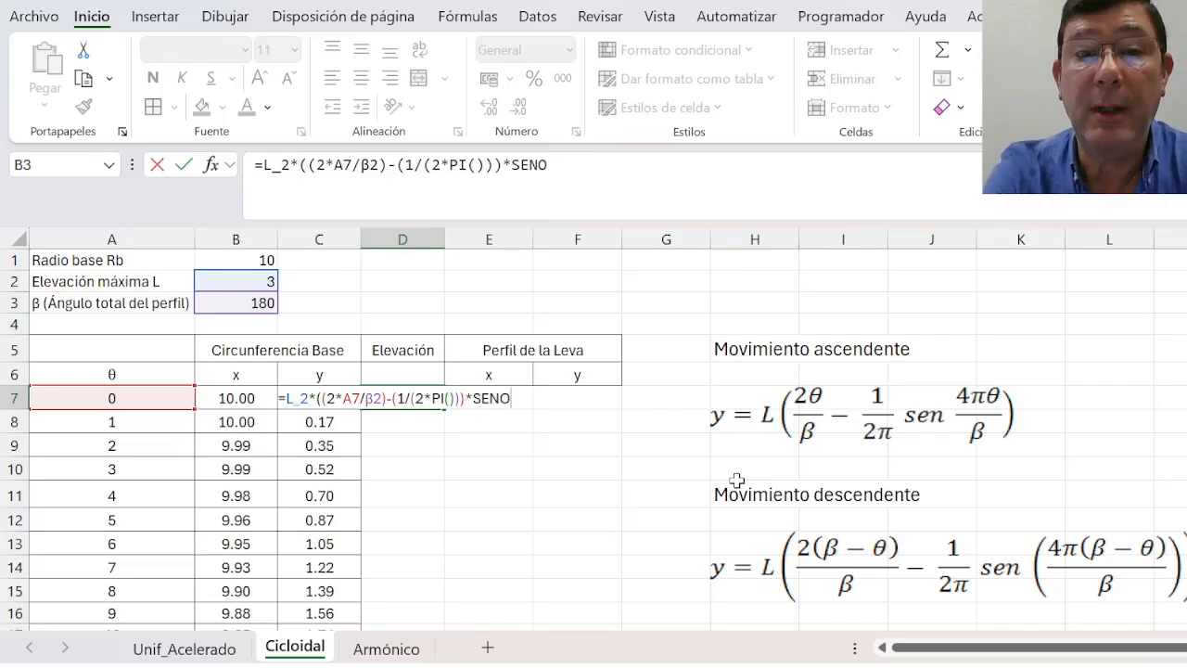
type("(")
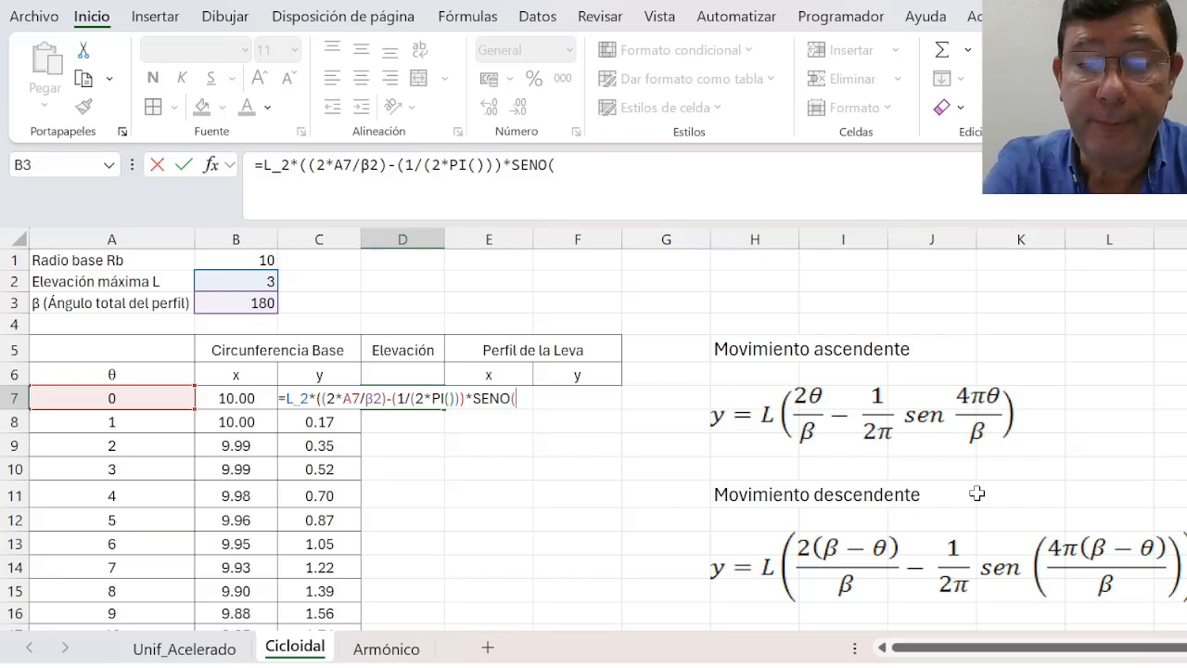
type("4")
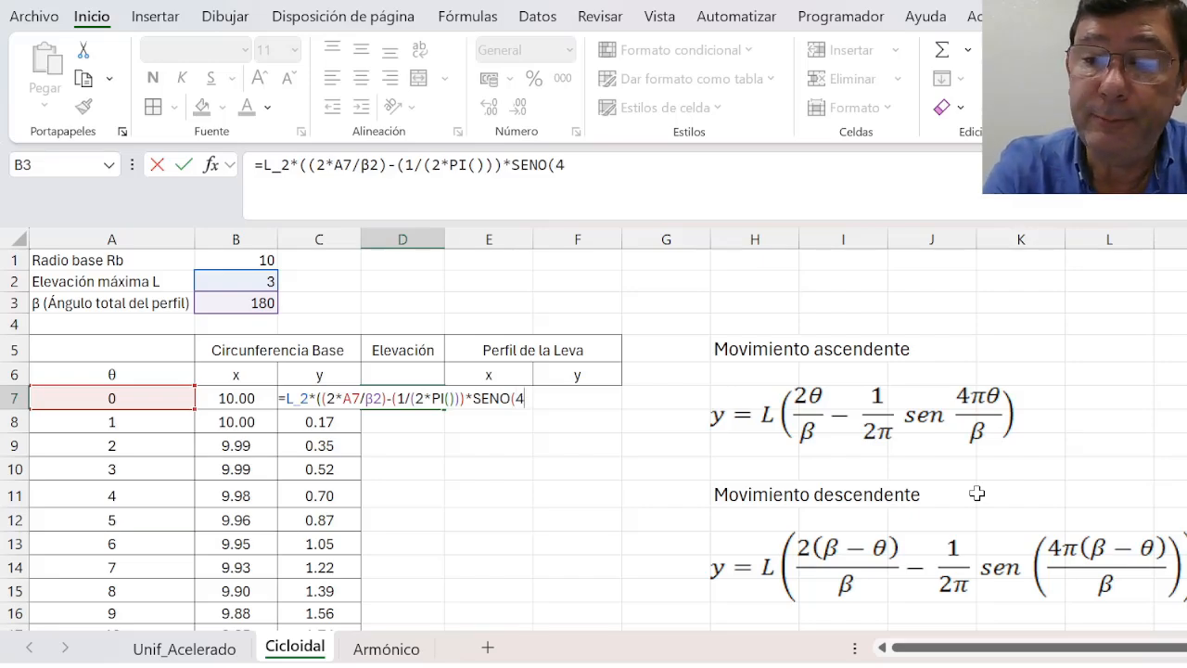
type("*PI(")
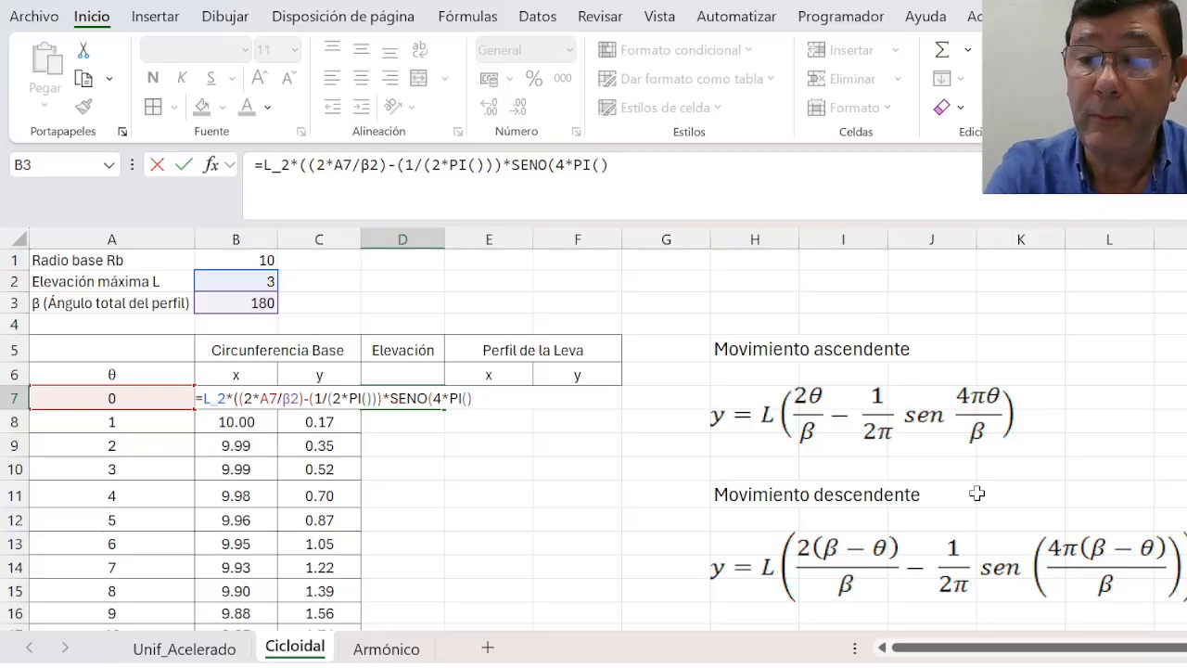
type(")*")
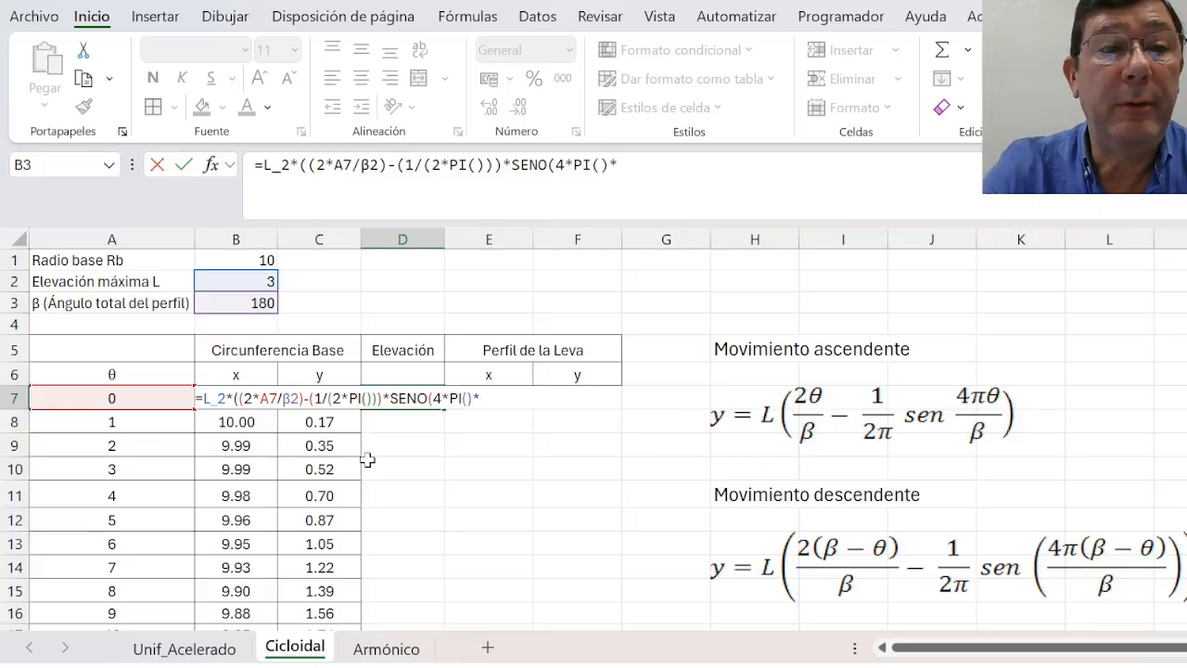
left_click(109, 394)
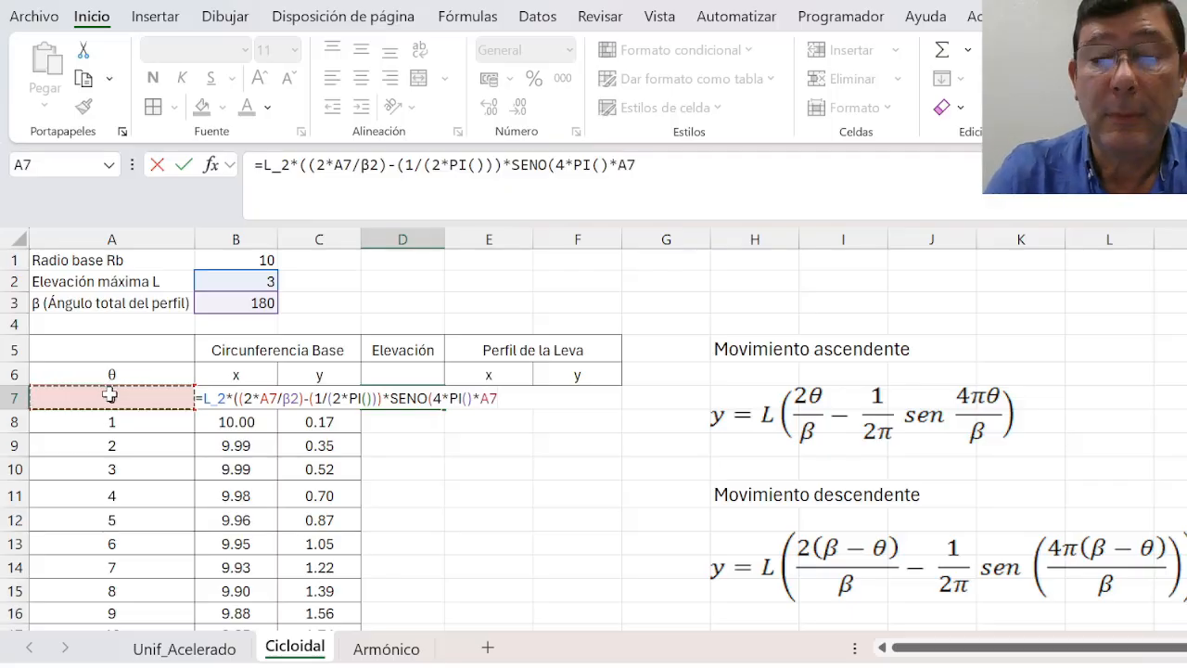
type("/")
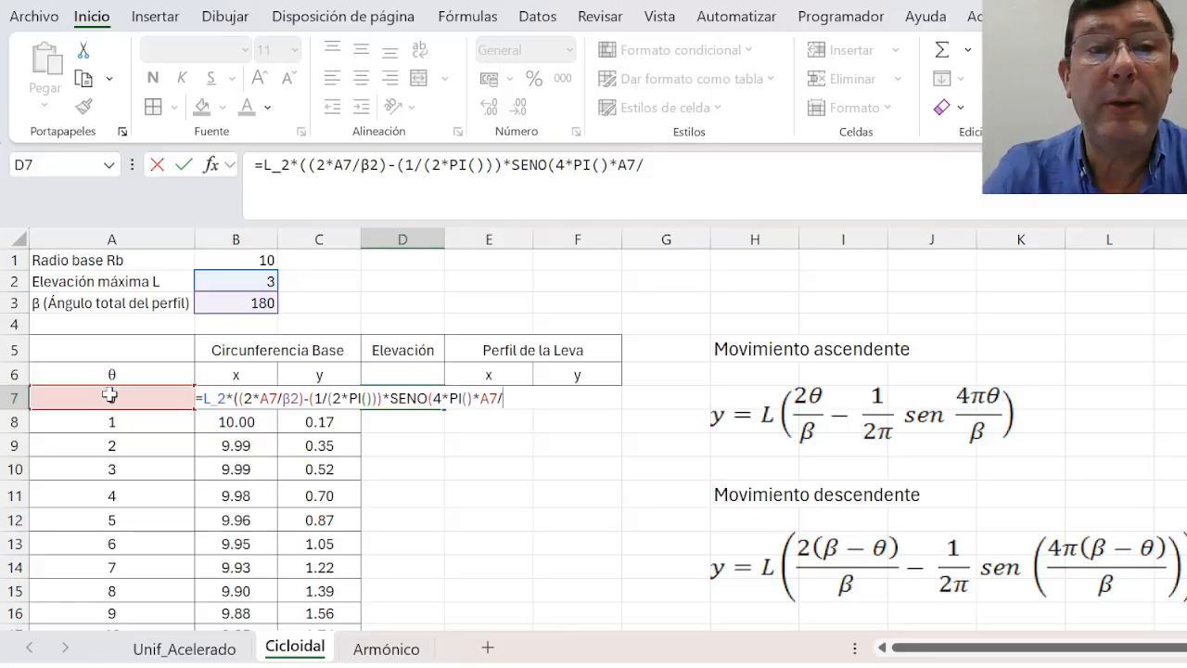
left_click(218, 304)
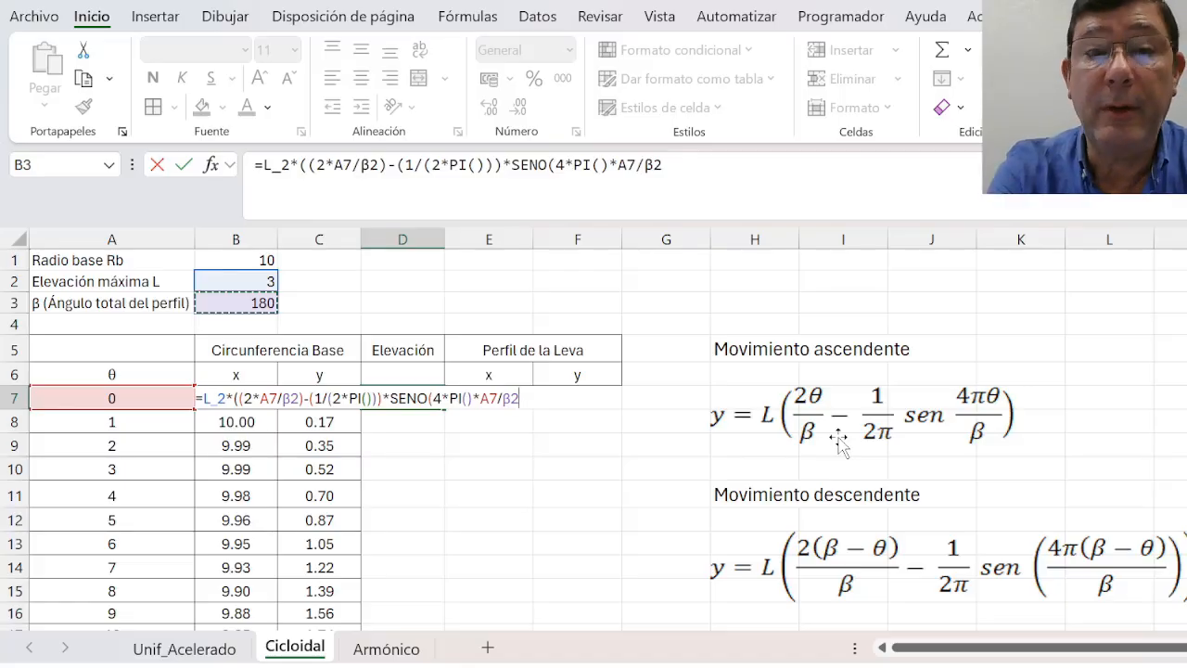
type(")")
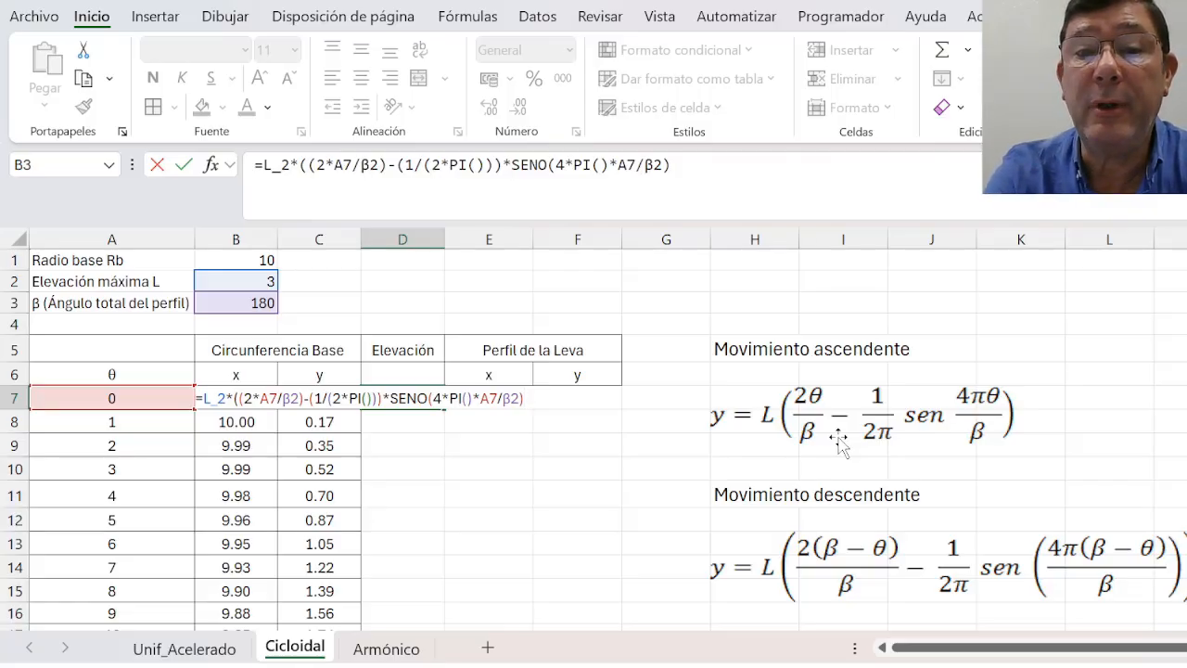
type(")")
key("Return")
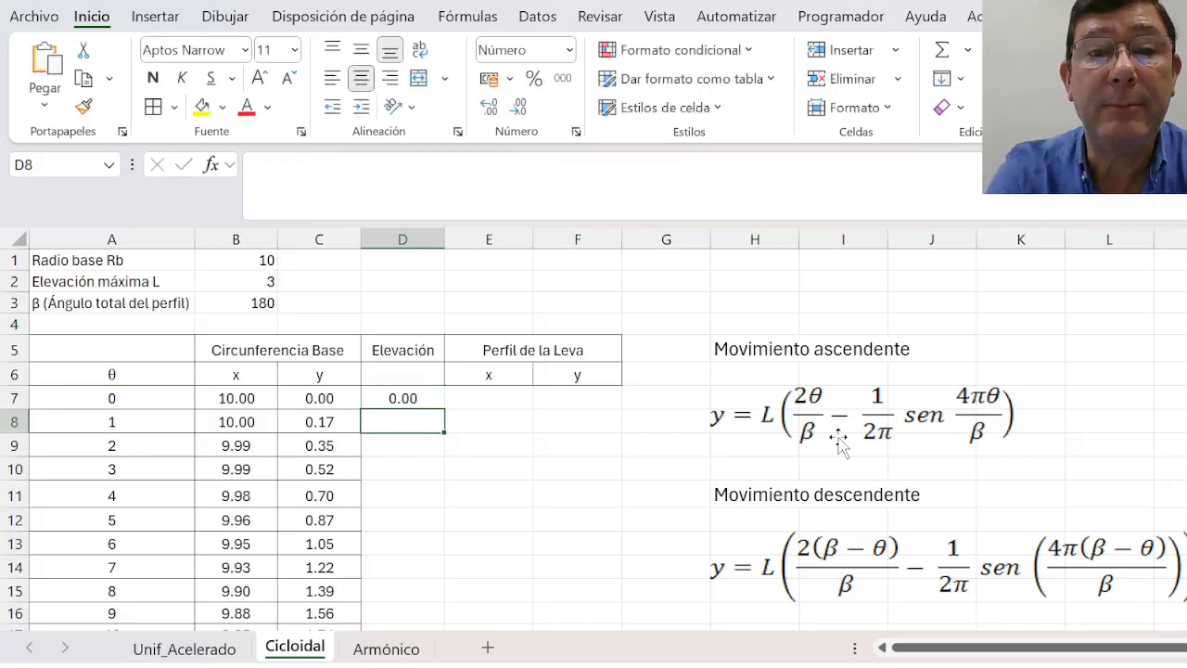
Step: Wrap the D7 elevation formula in a SI function whose condition is A7<=β2/2, keeping the ascending expression as the value if true
key("Up")
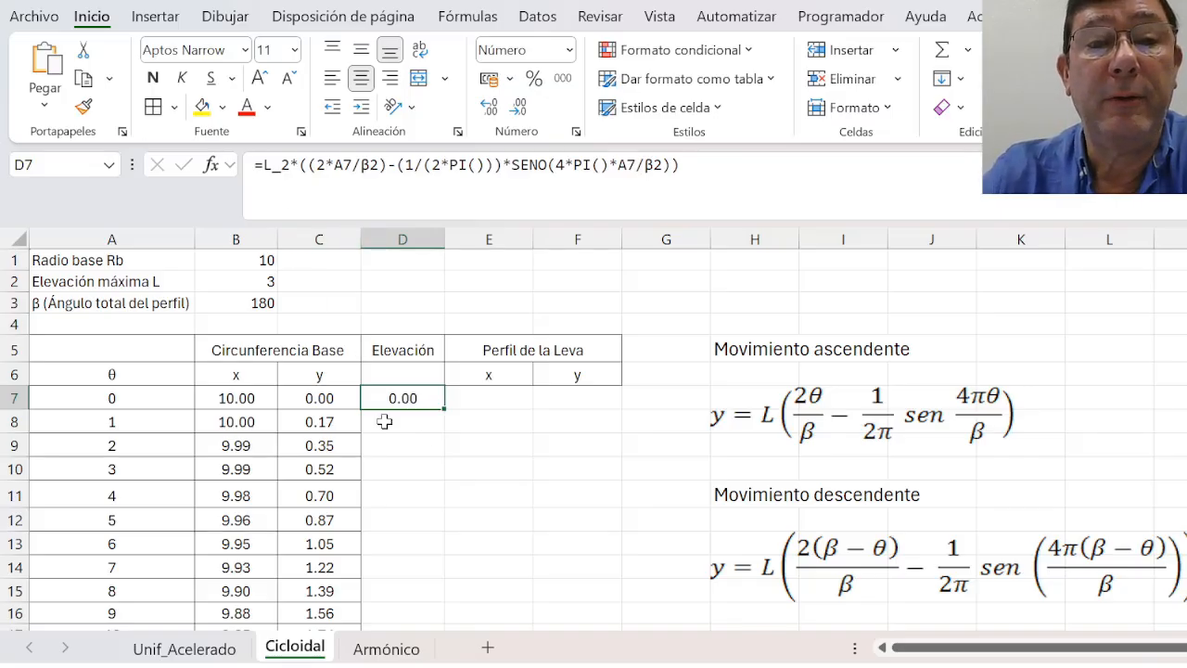
left_click(263, 166)
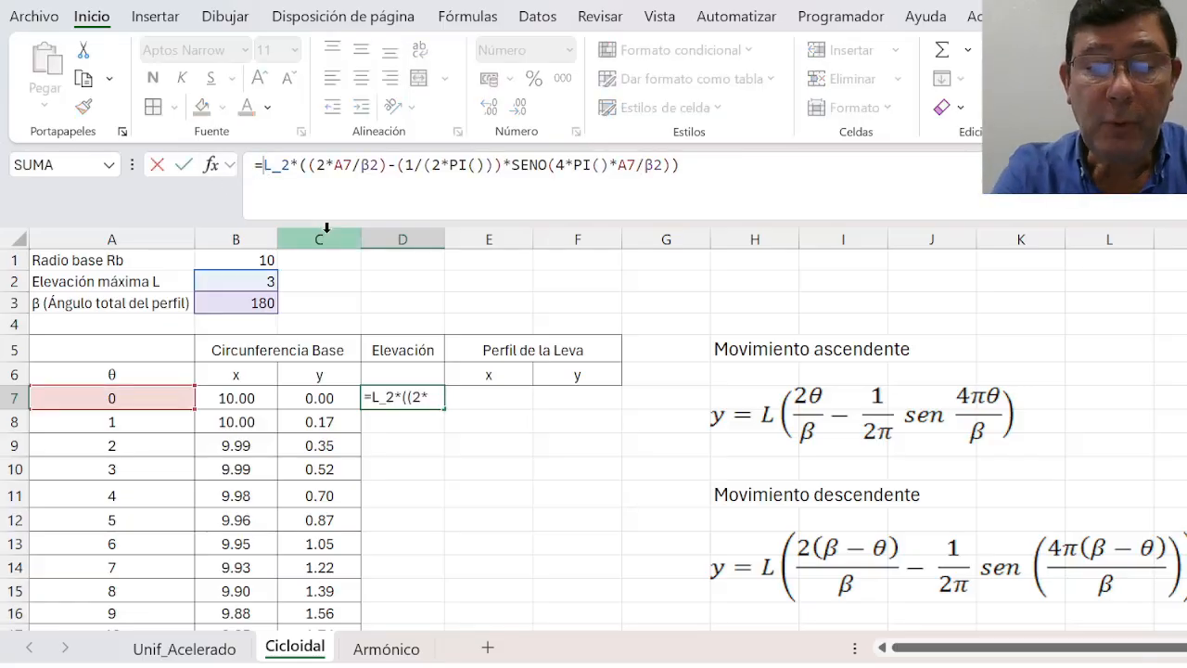
type("SIL_2")
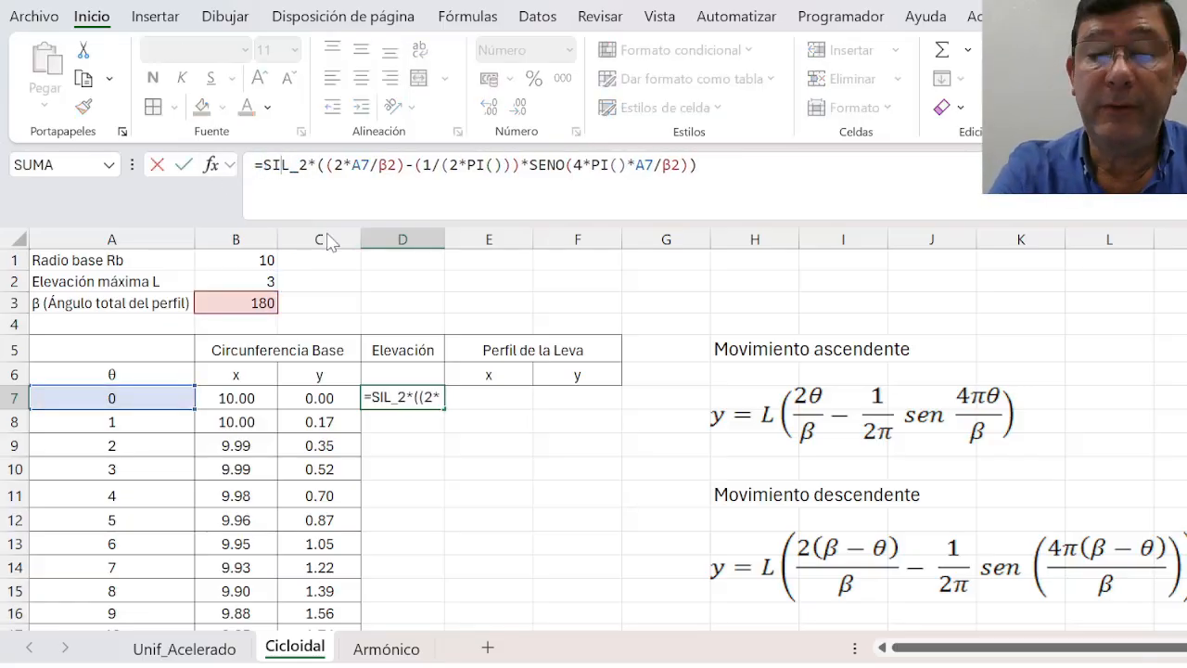
type("*")
key("BackSpace")
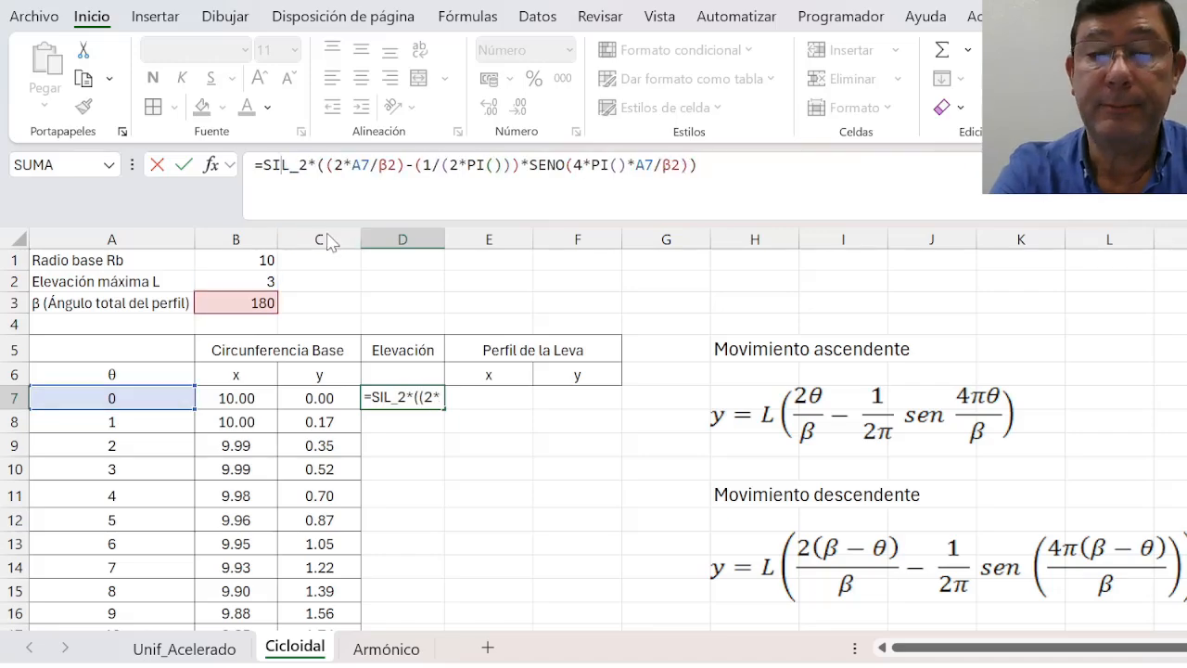
type("(")
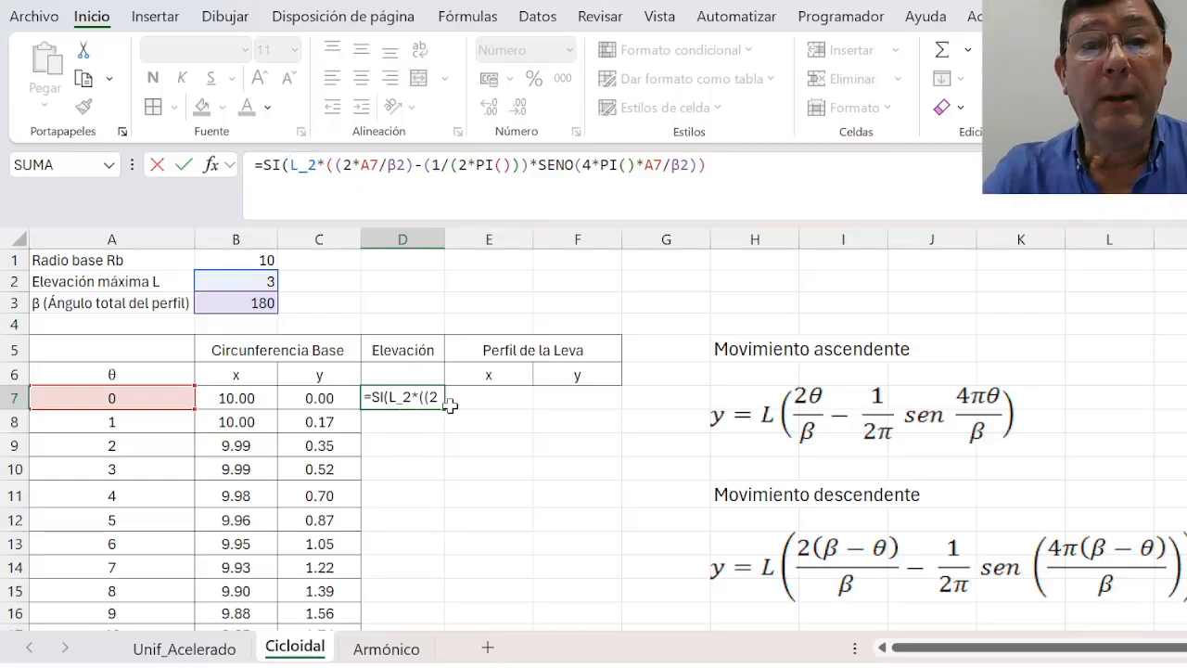
left_click(91, 396)
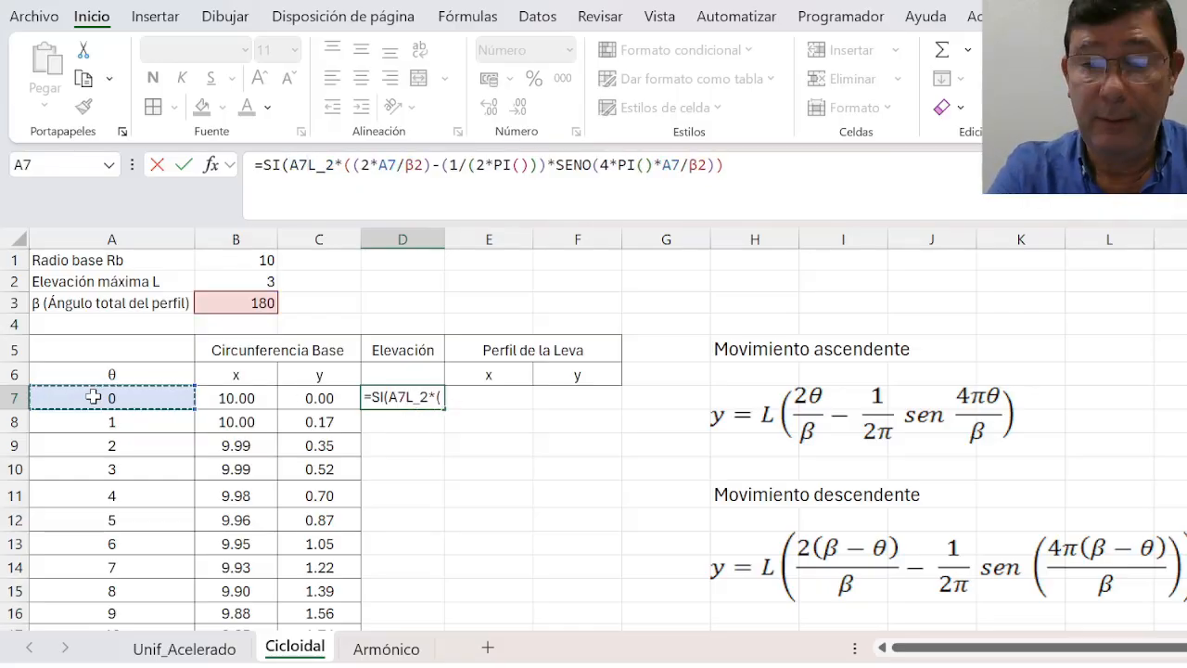
type("<=")
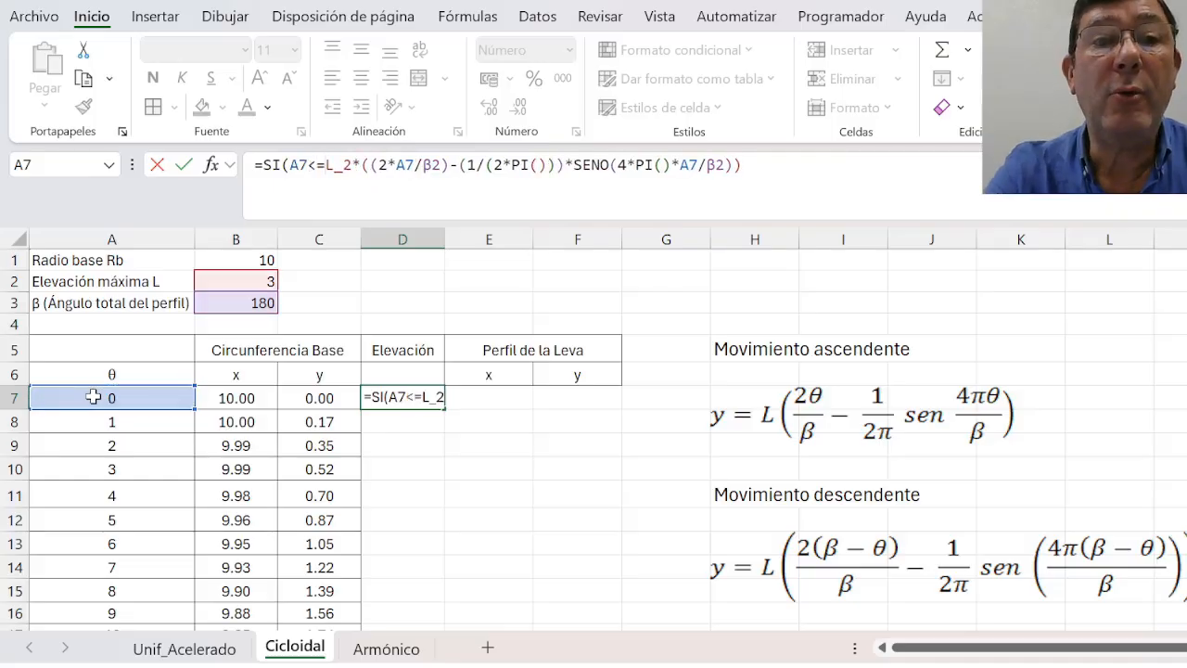
left_click(215, 302)
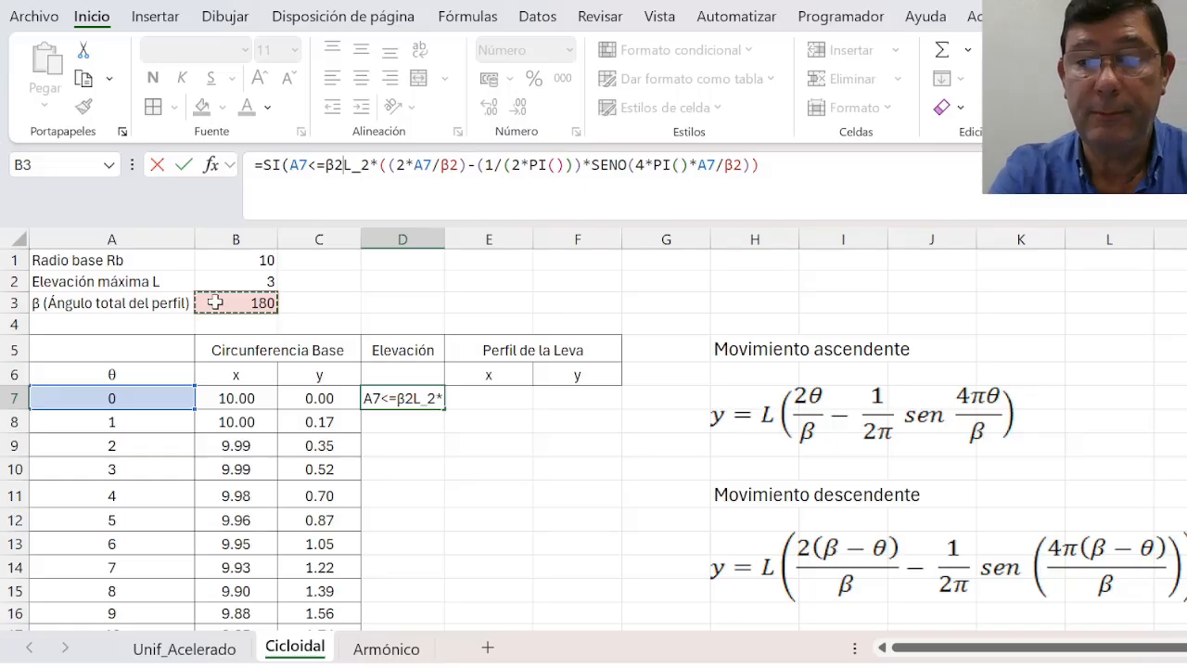
type("/2")
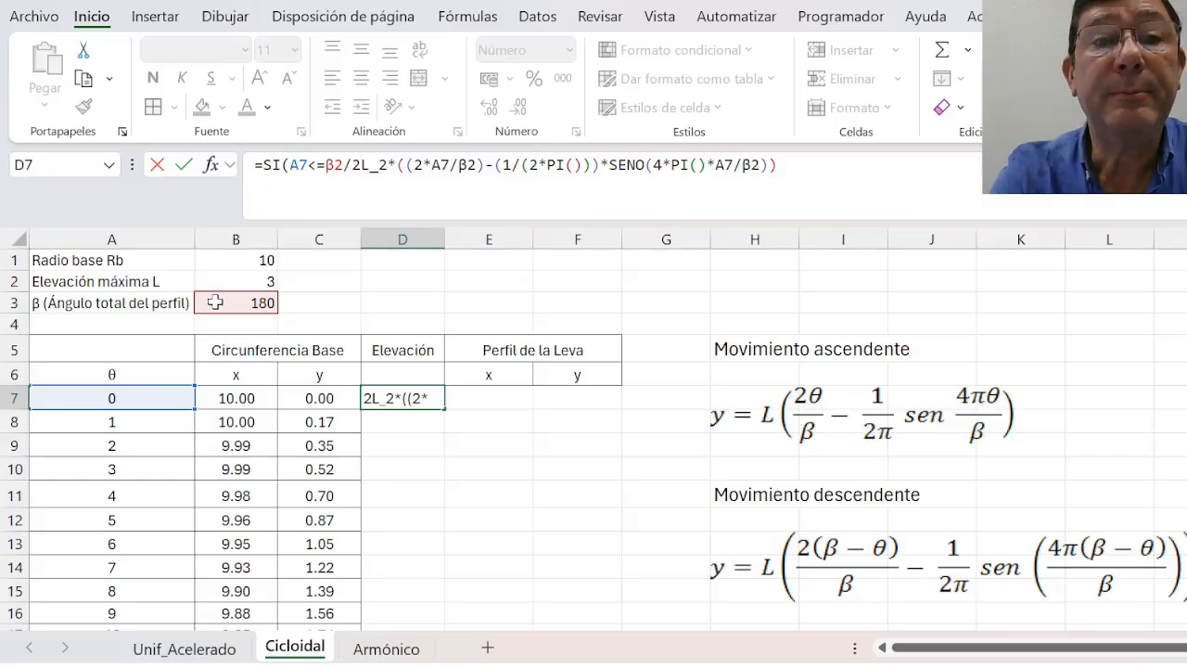
type(";")
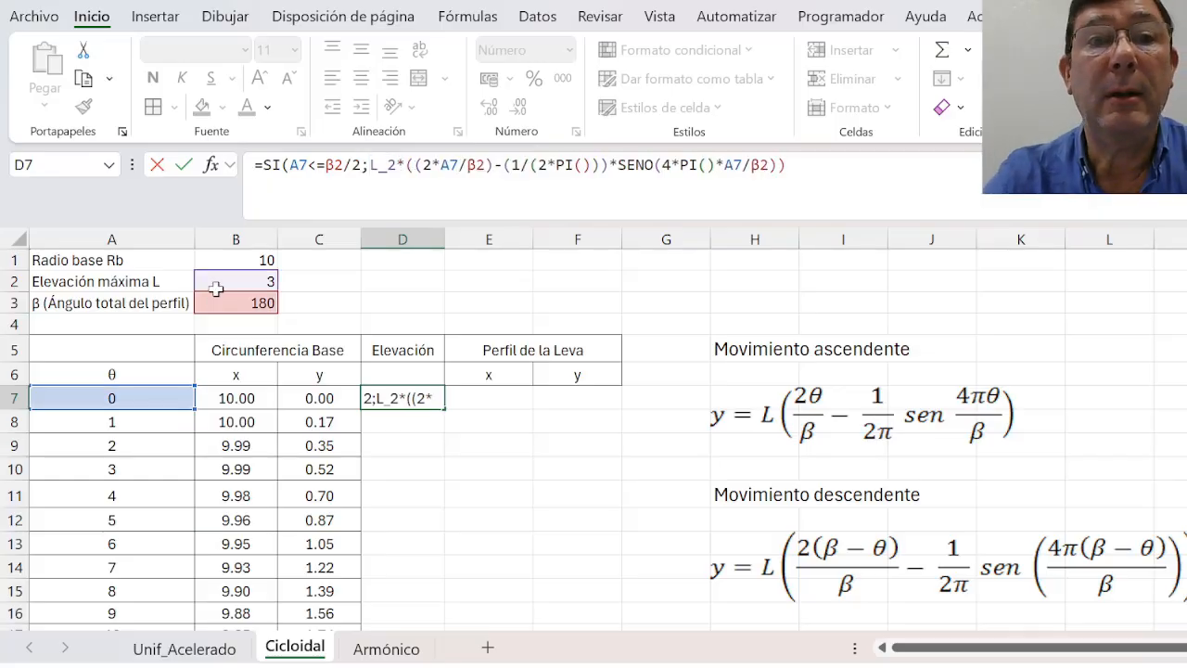
Step: Add a copy of the ascending expression after a semicolon as the value-if-false argument in the D7 formula
left_click(816, 165)
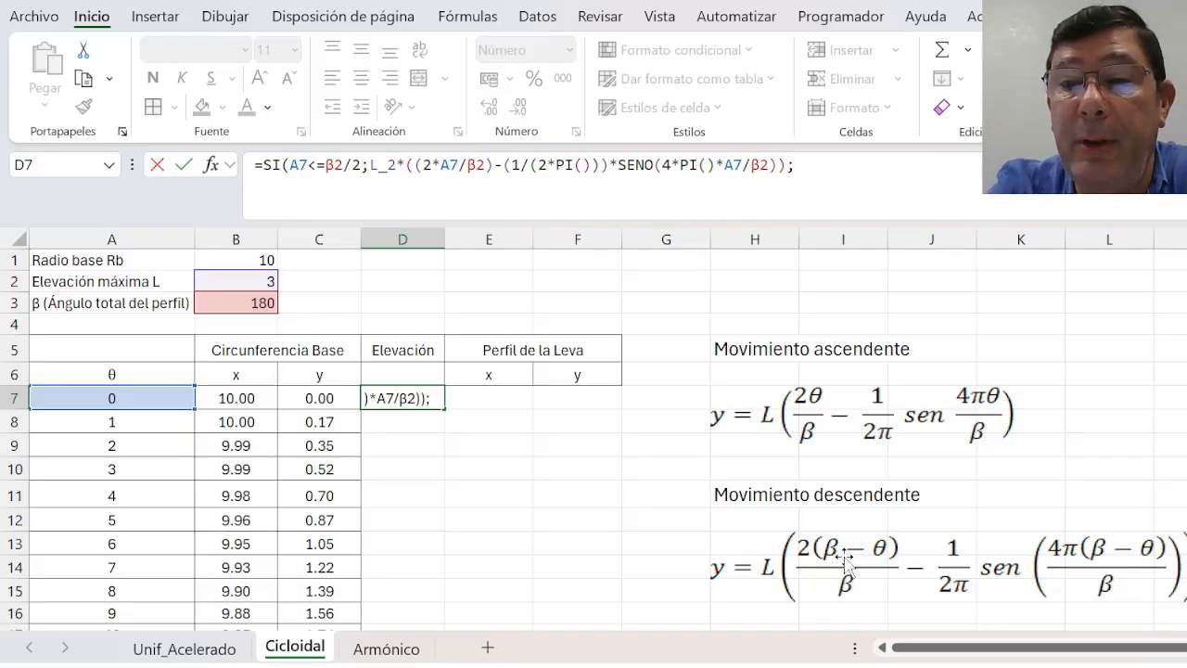
scroll(895, 568, "down", 1)
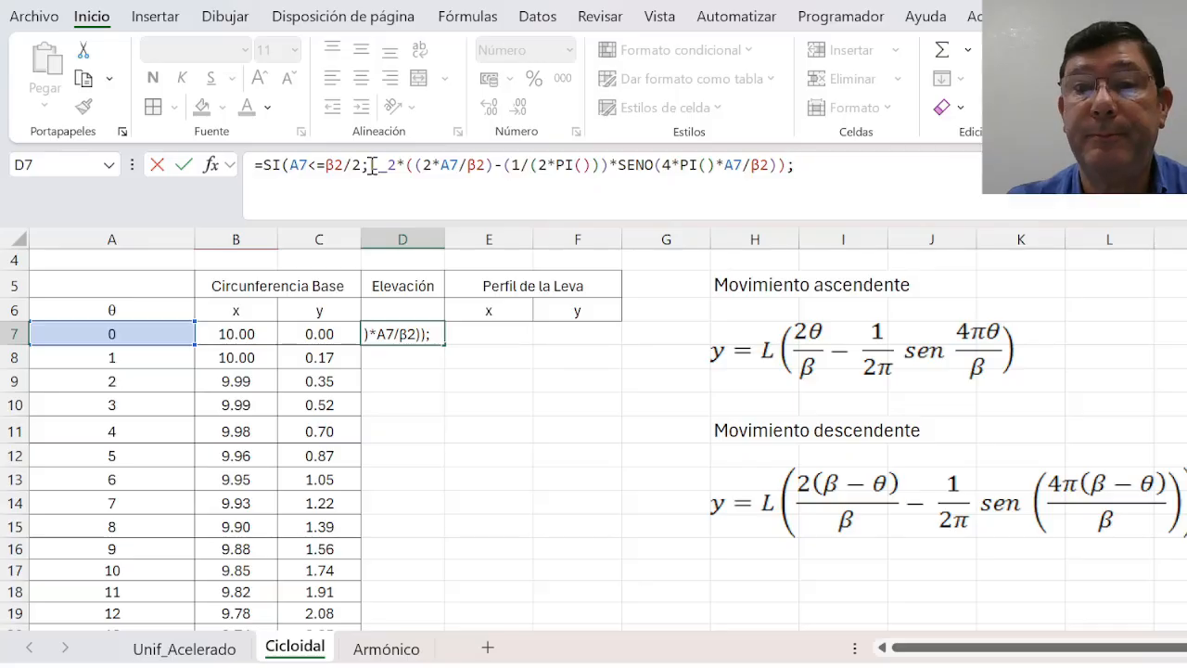
left_click_drag(374, 166, 786, 174)
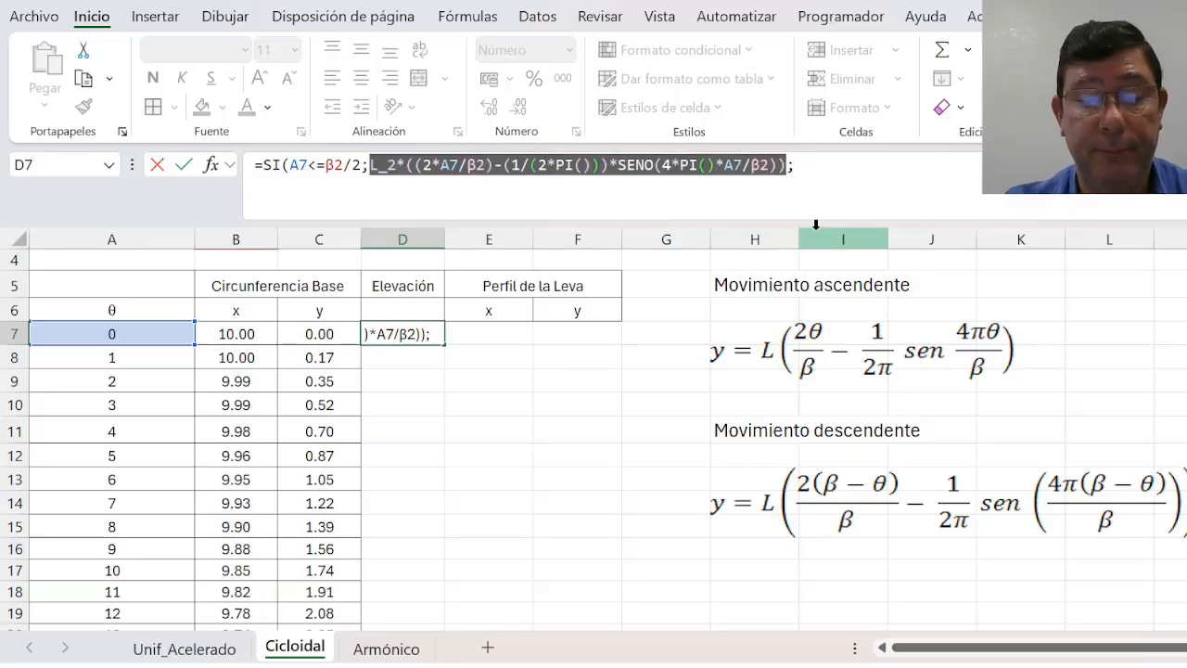
left_click(824, 169)
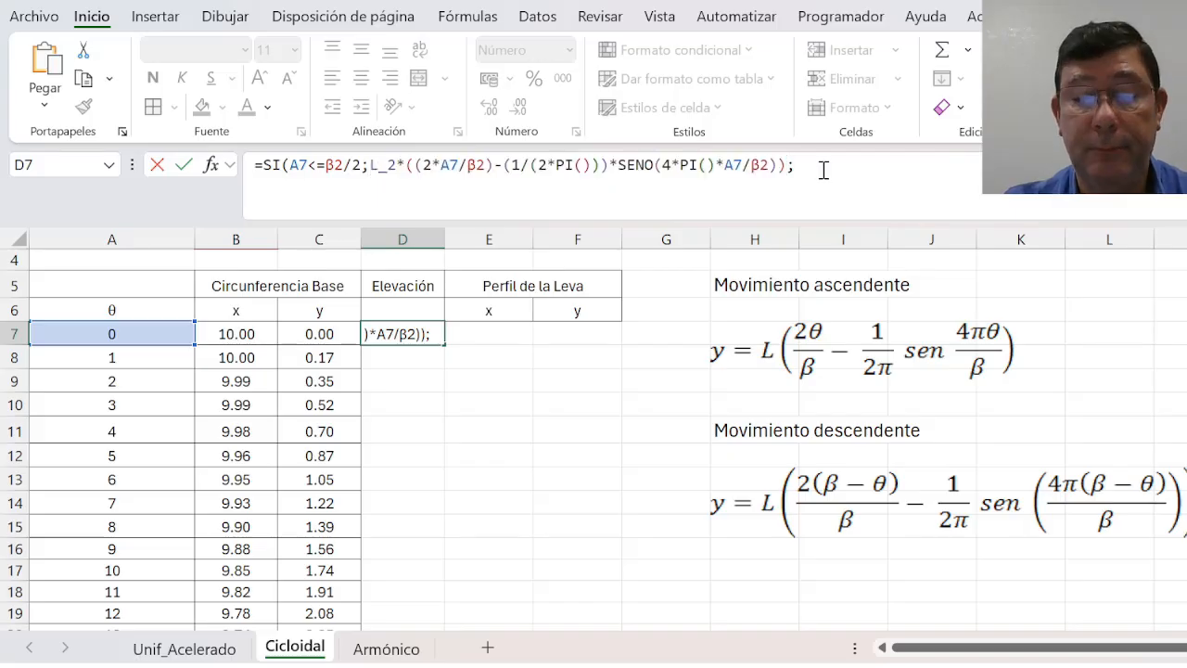
key("ctrl+v")
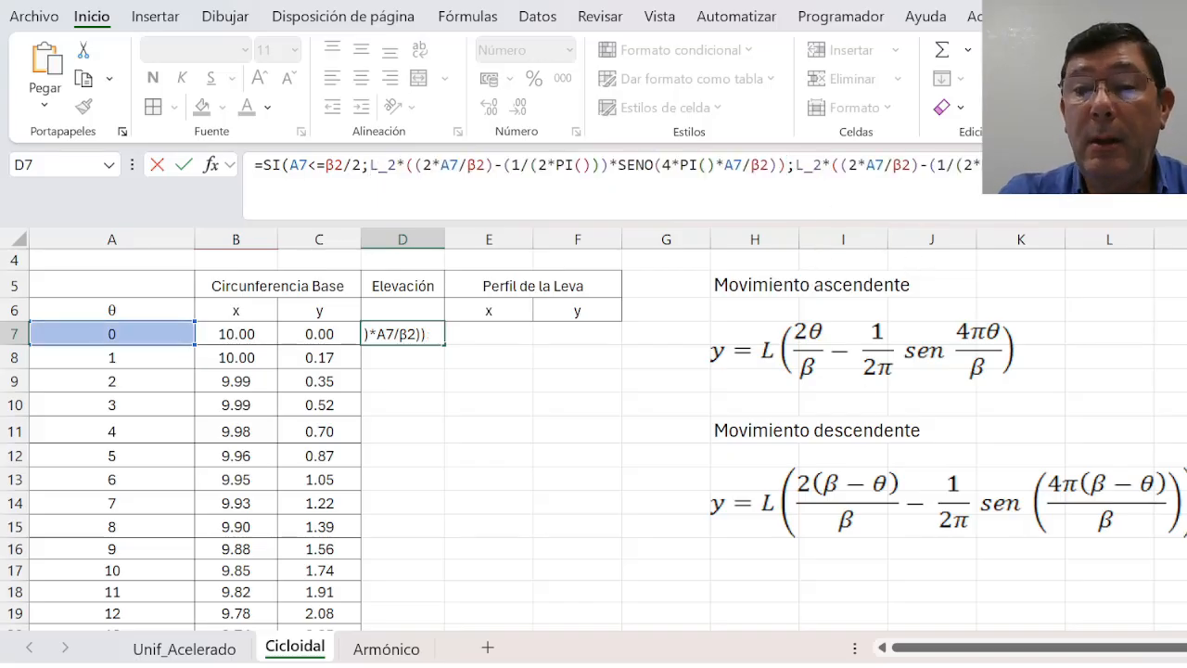
Step: Change the first term of the copied expression in D7 to (2*(β2-A7)/β2) for the descending movement
mouse_move(1030, 650)
left_mouse_down()
mouse_move(1053, 650)
mouse_move(1042, 651)
left_mouse_up()
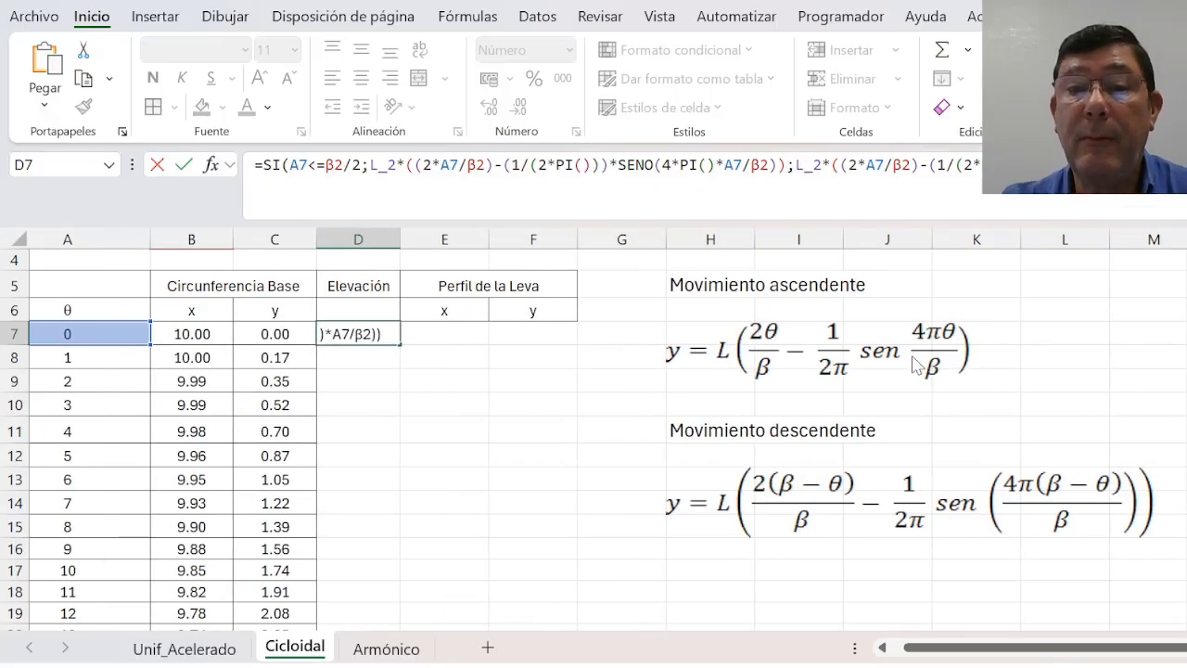
left_click(869, 171)
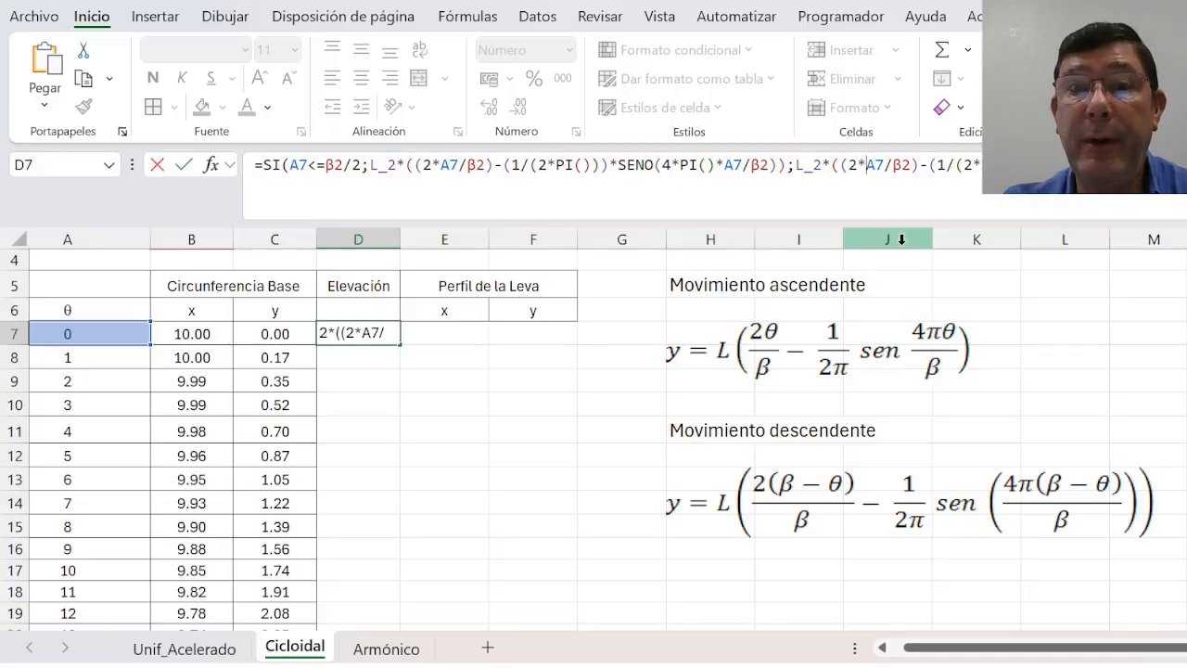
type("(")
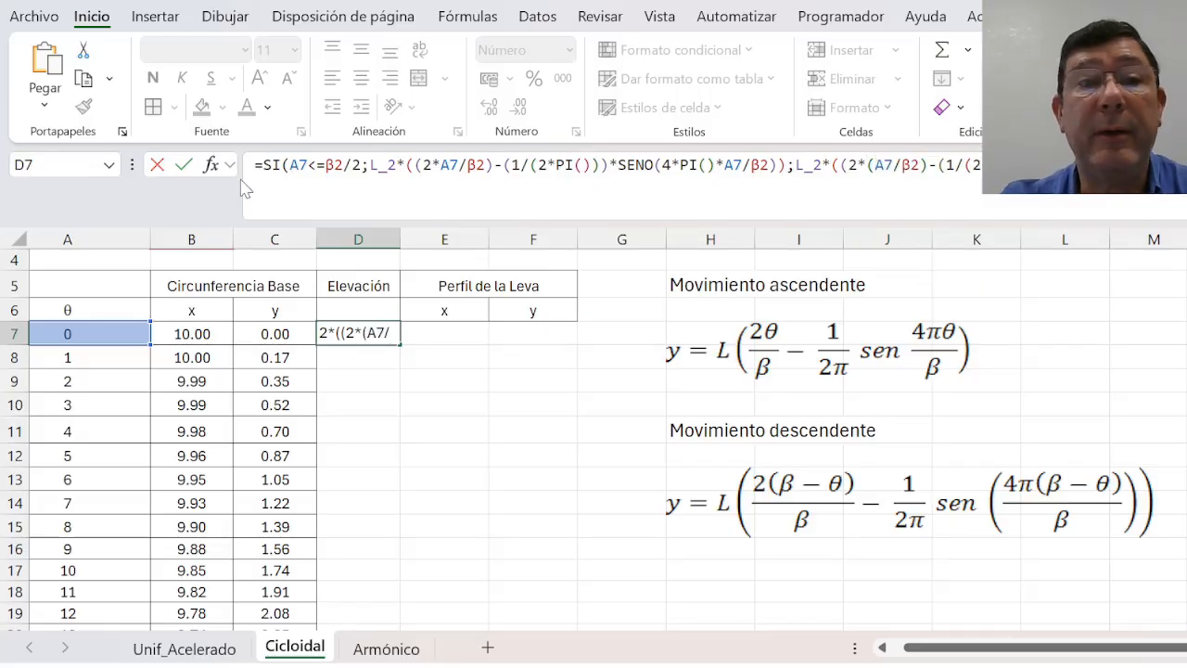
scroll(246, 311, "up", 1)
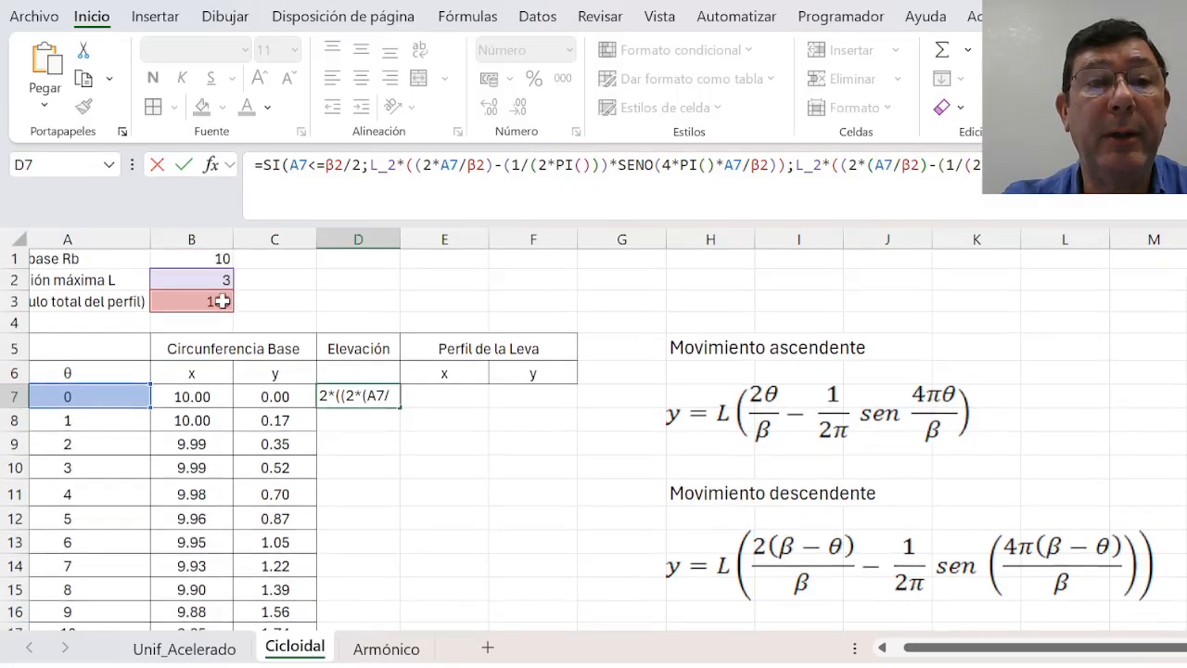
left_click(212, 307)
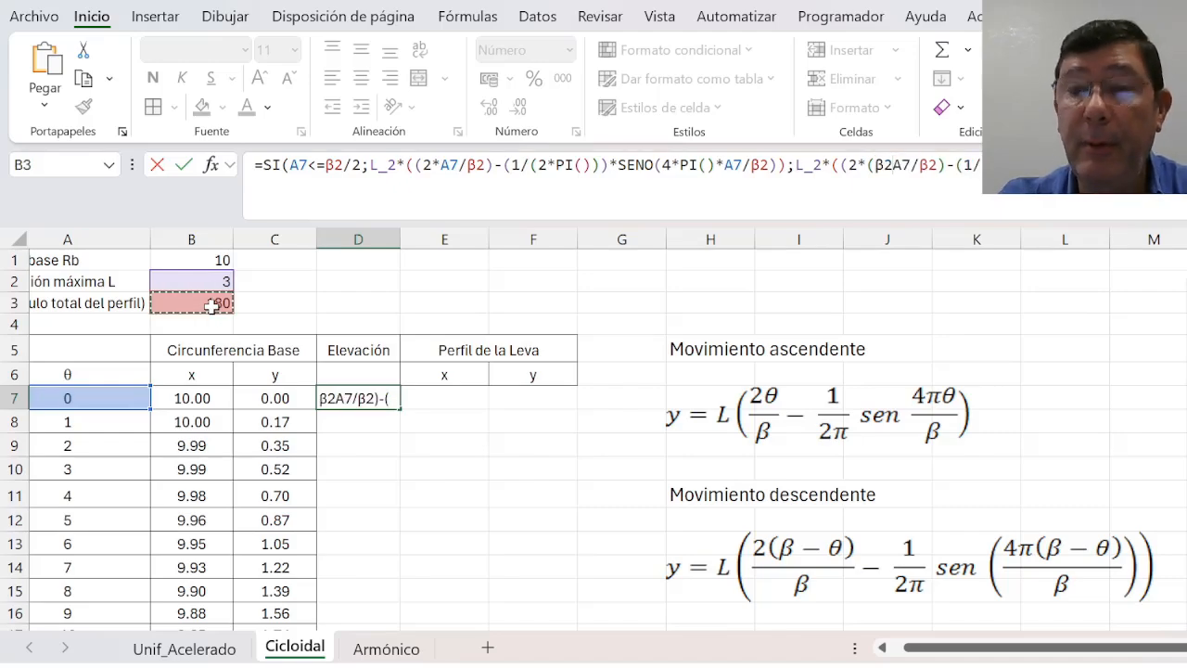
type("-A7")
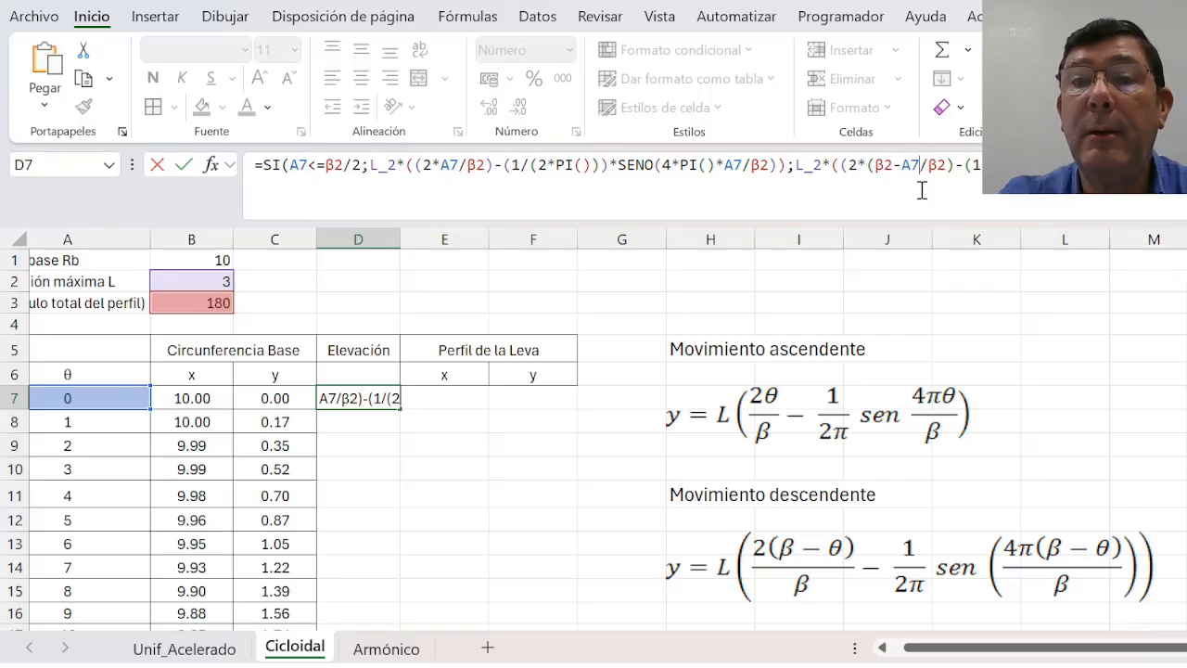
type(")")
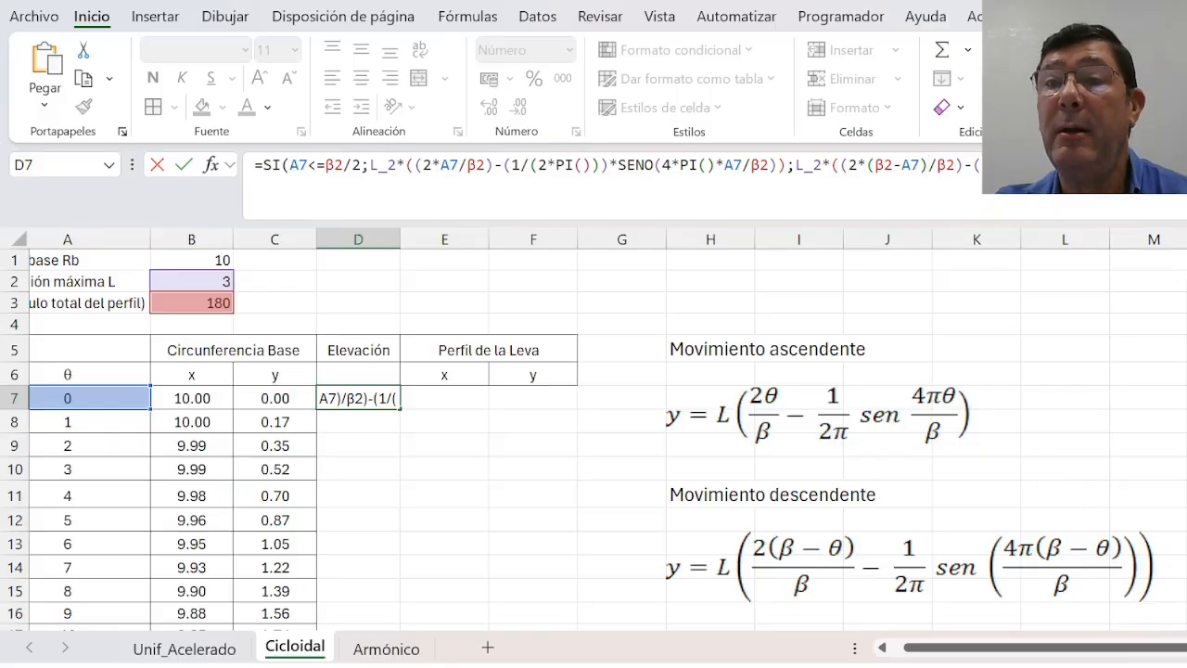
Step: Replace A7 with (β2-A7) in the sine argument of the descending expression in D7 and enter the formula
left_click(1182, 165)
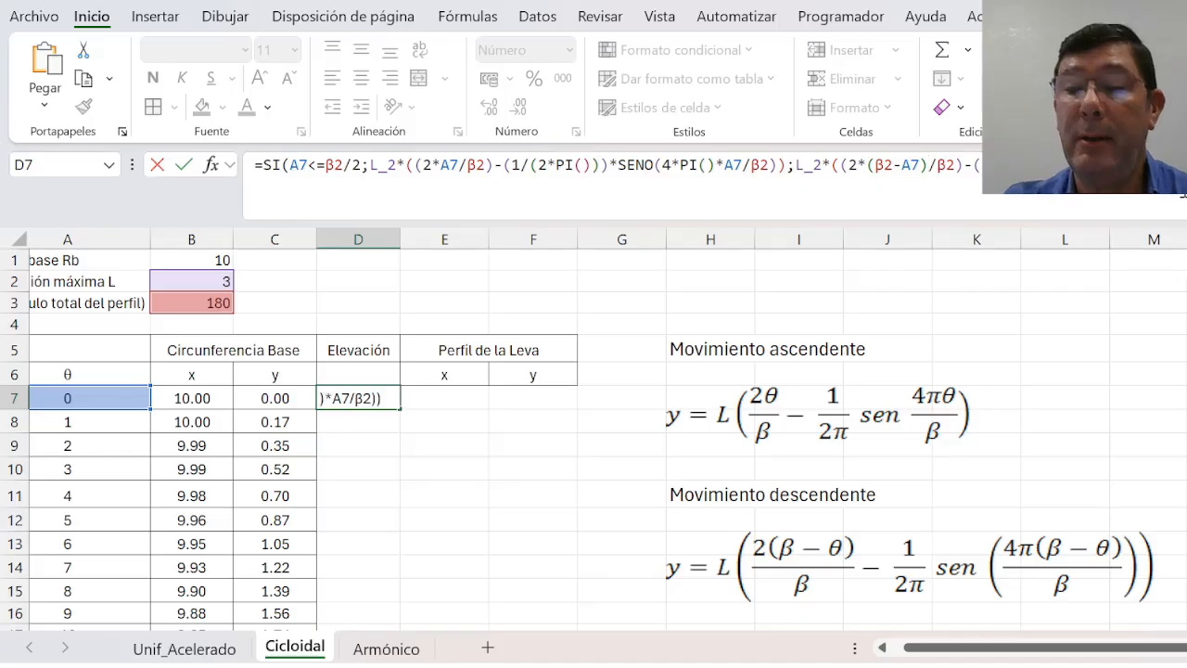
type("(")
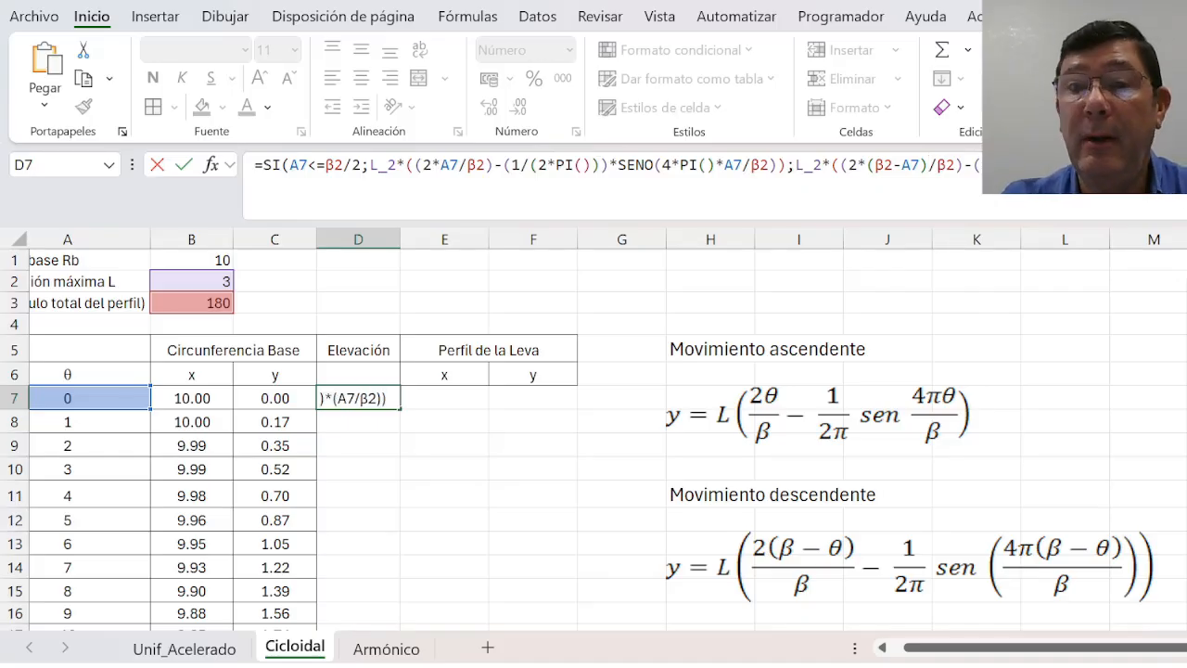
left_click(179, 309)
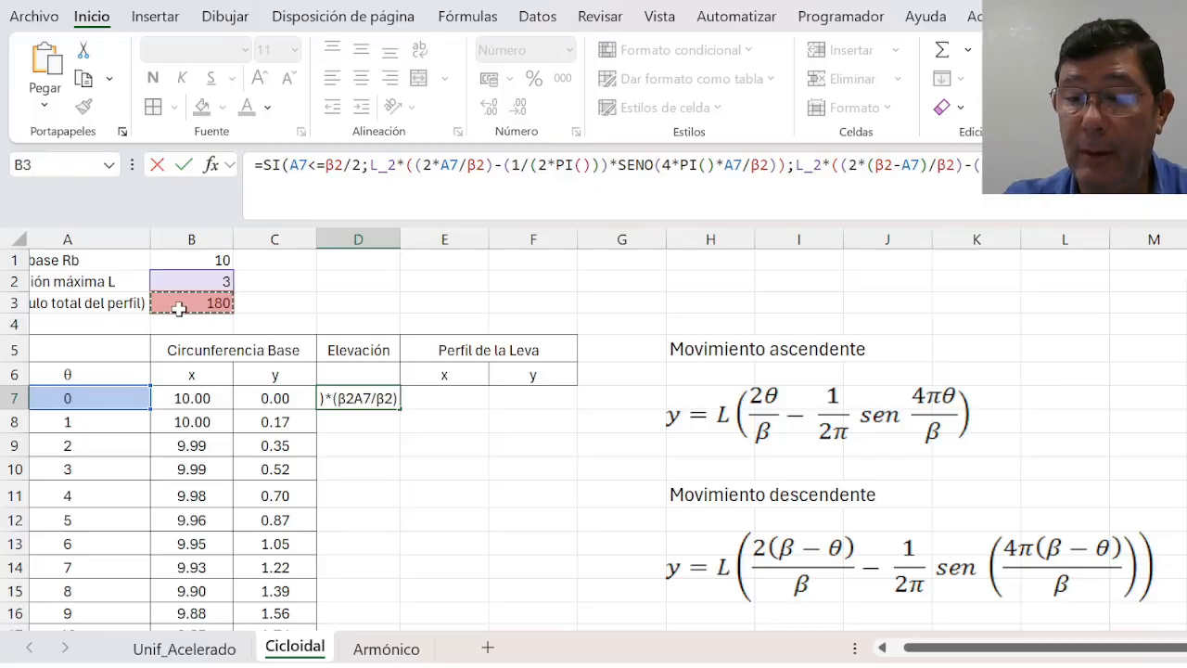
type("-")
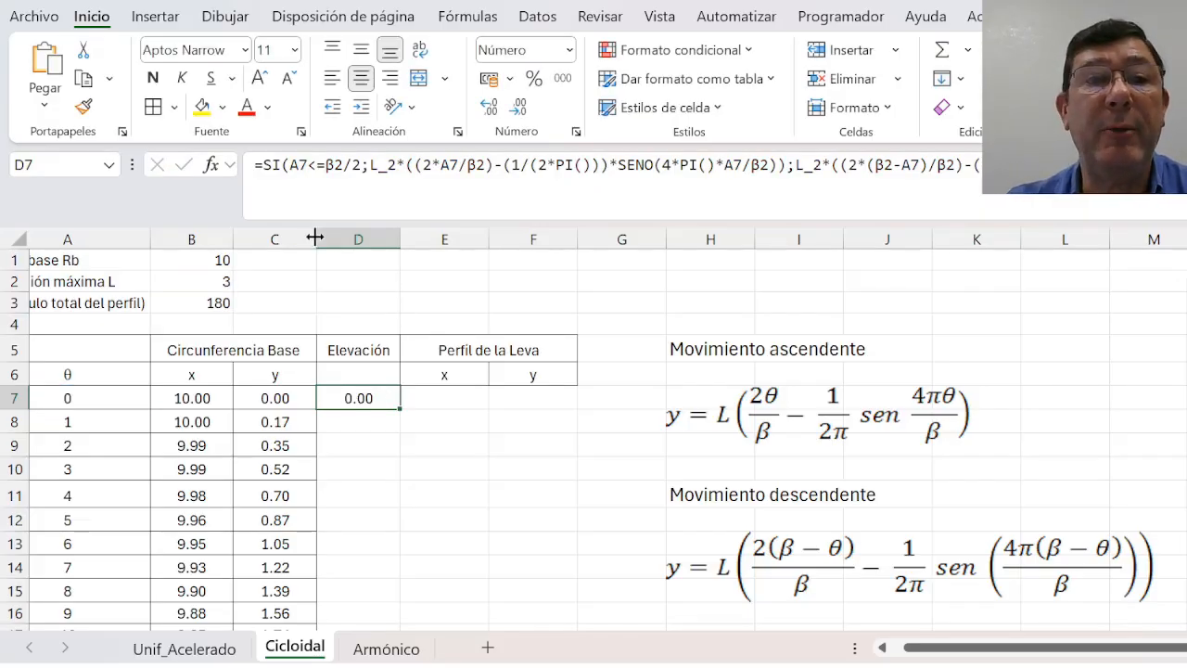
Step: Nest the existing D7 elevation formula inside an outer SI function with the condition A7<=β2, keeping it as the value if true
left_click(266, 165)
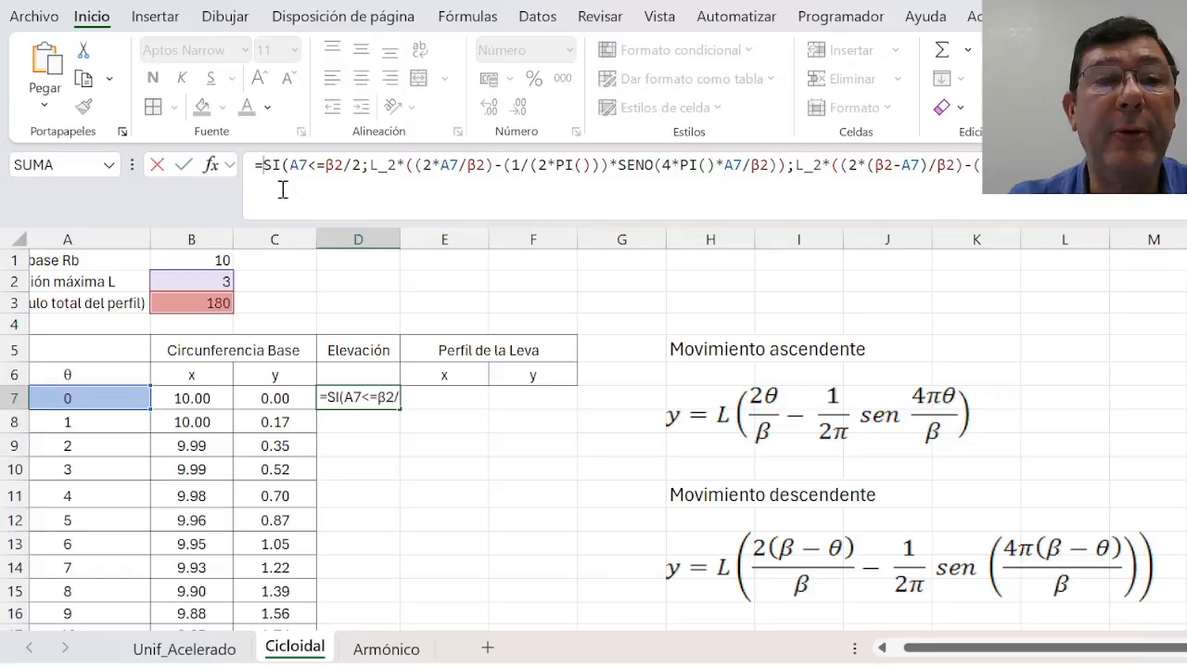
type("SI")
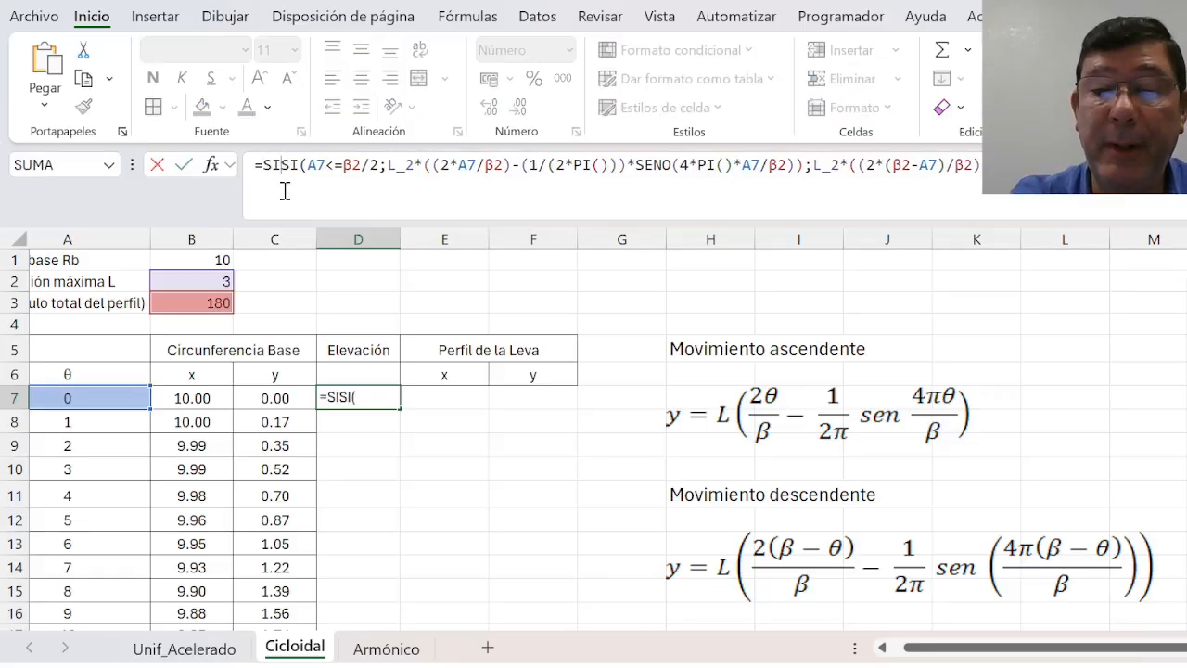
type("(")
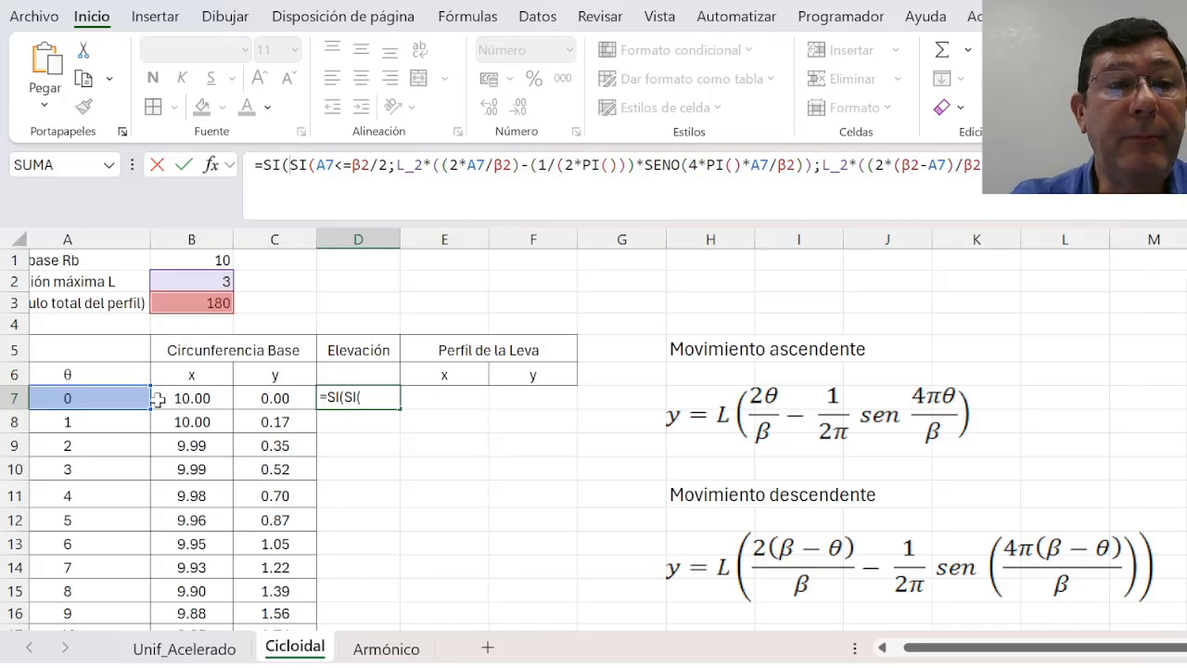
left_click(122, 396)
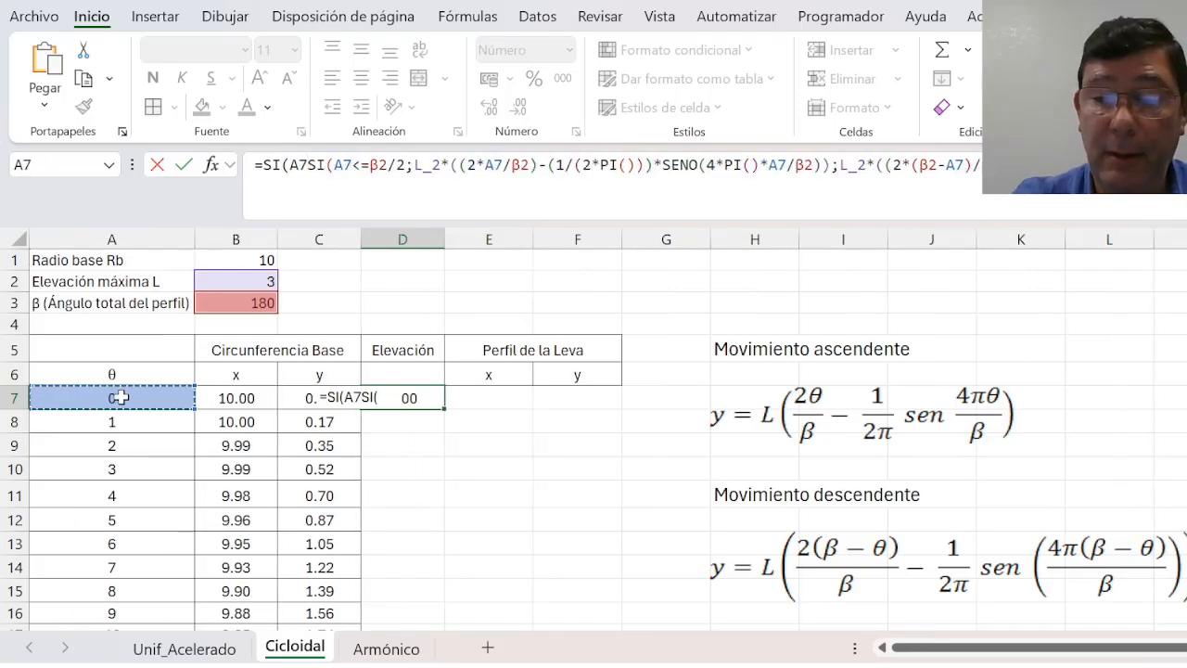
type("<=")
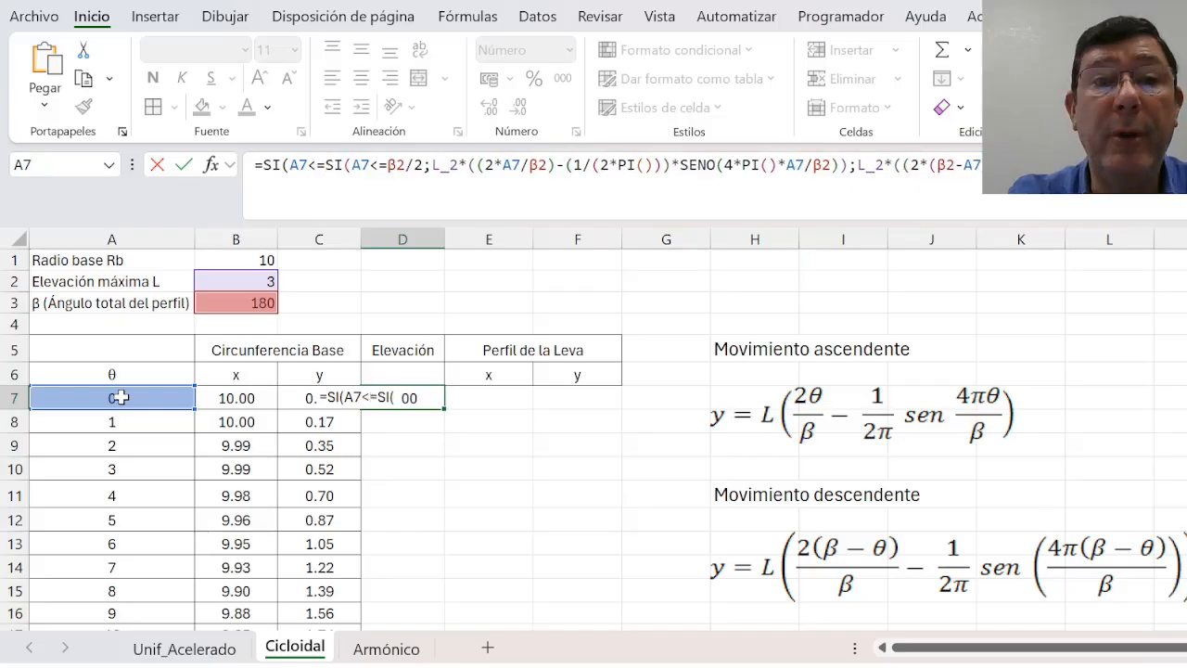
left_click(242, 304)
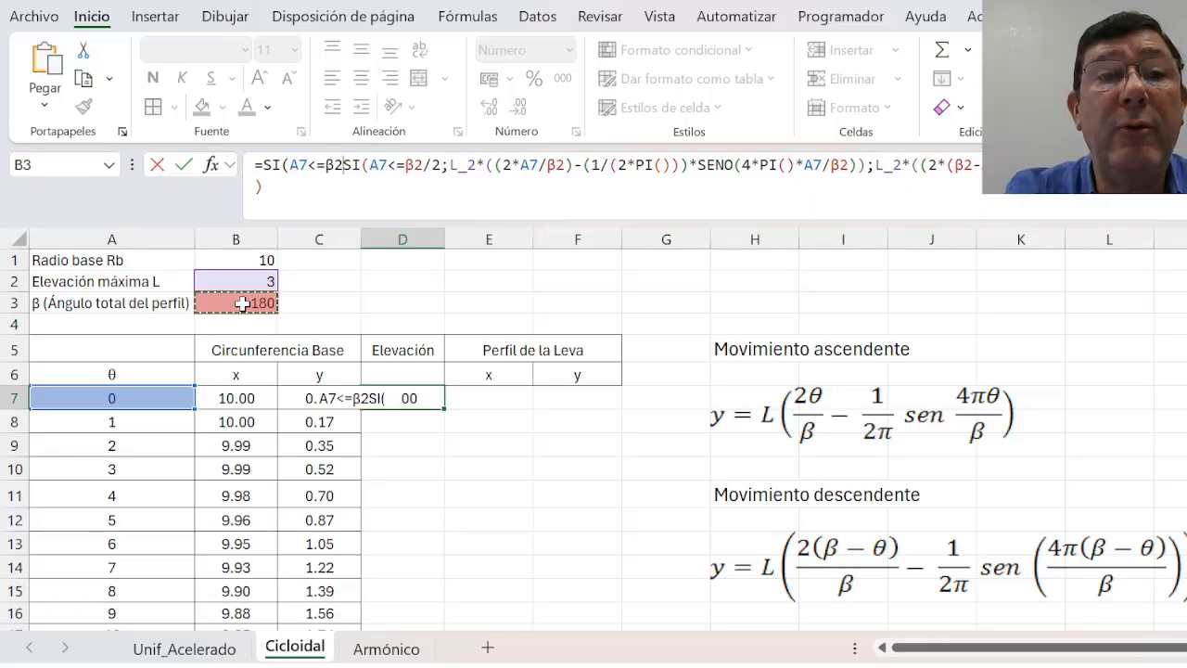
type(";")
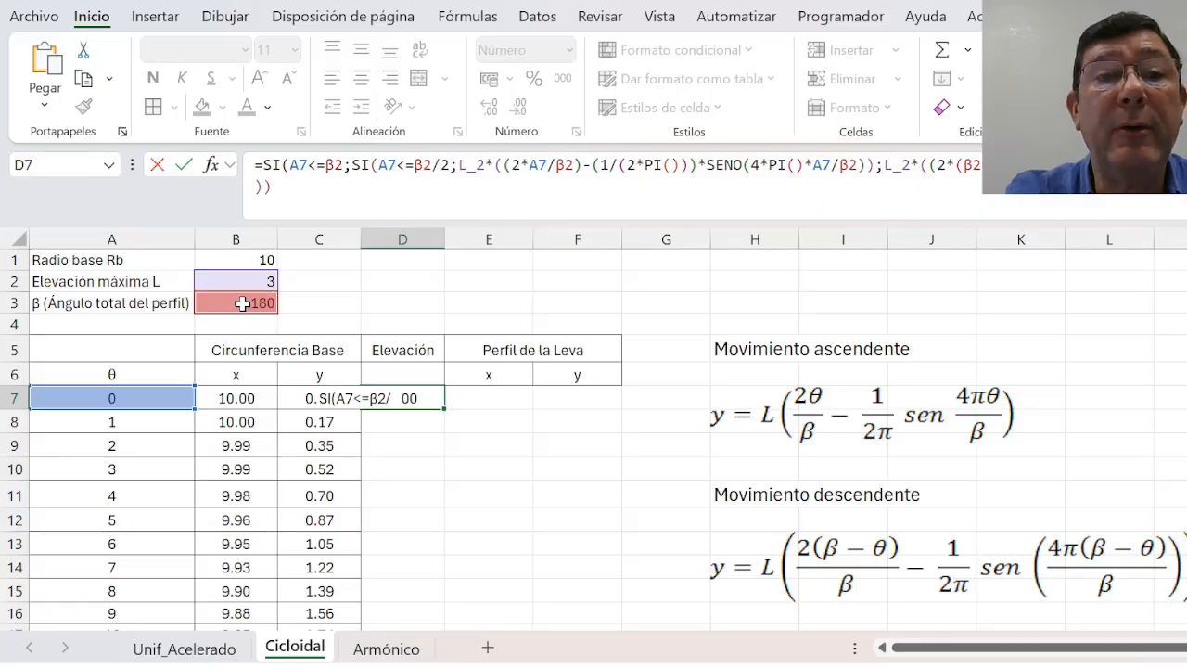
Step: Add 0 as the value-if-false argument of the outer SI in D7, close the function and enter the formula
left_click(310, 193)
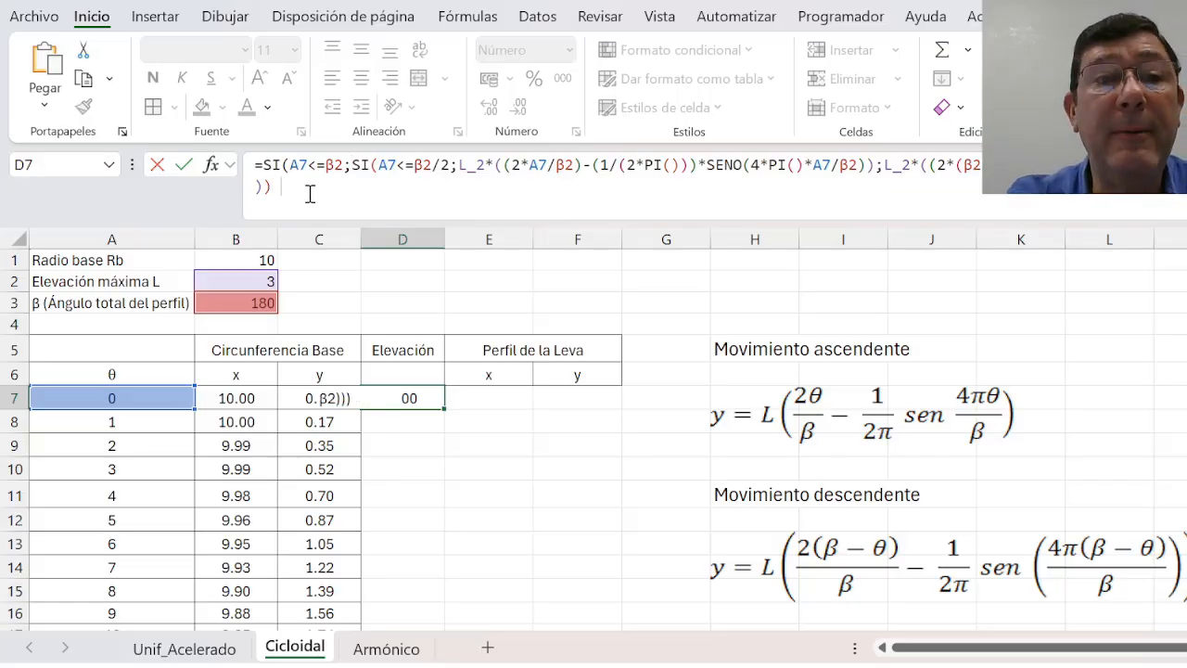
type(";0)")
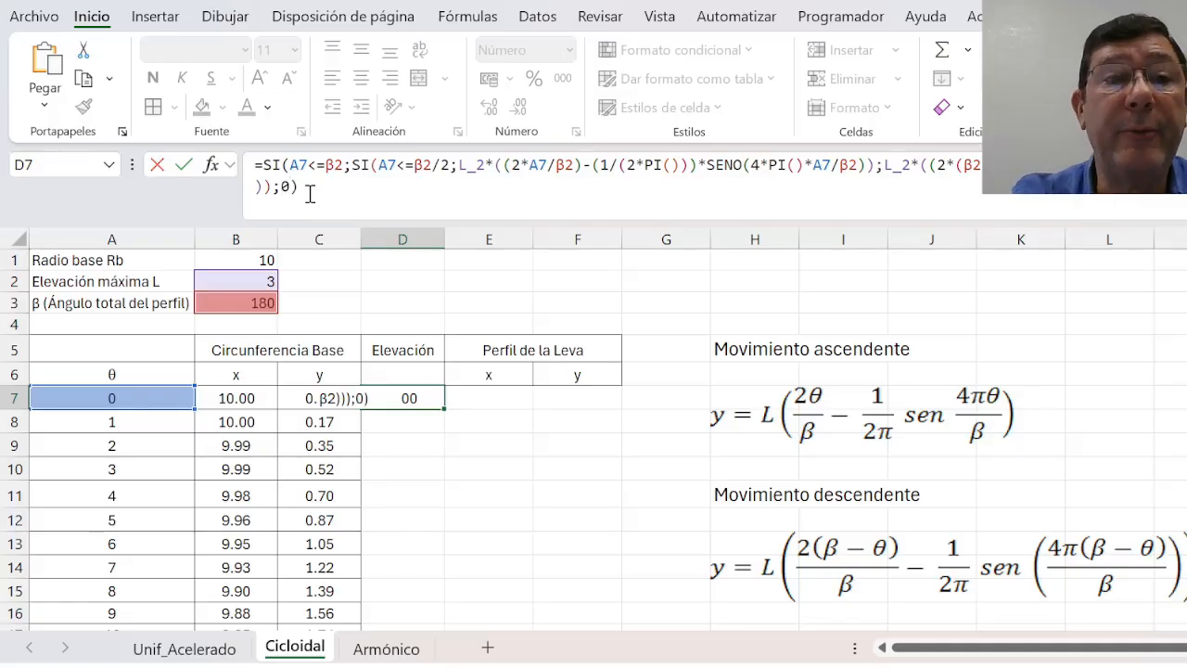
key("Return")
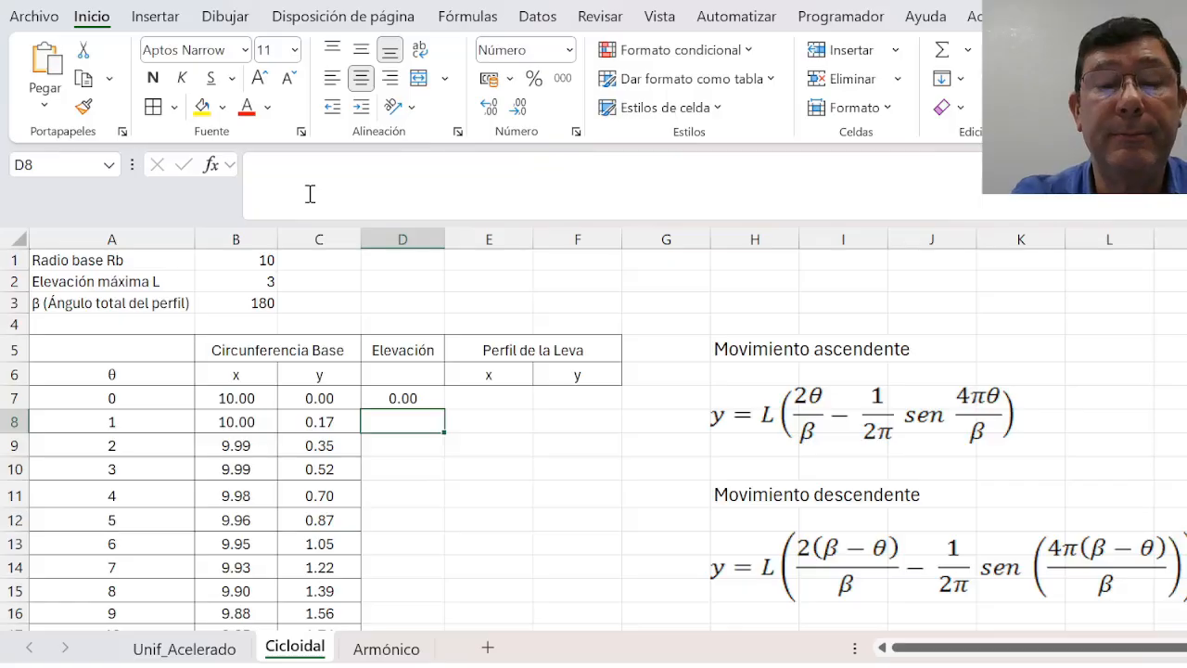
Step: Fill the D7 elevation formula down the Elevación column for all the listed angles
left_click(434, 399)
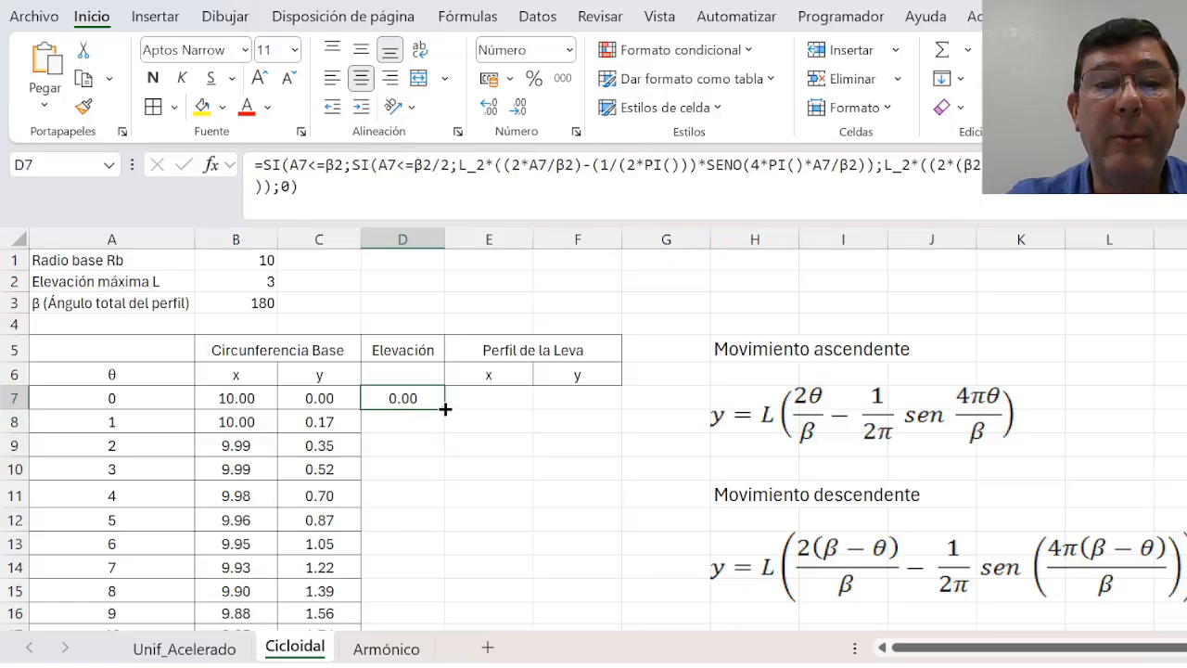
double_click(445, 408)
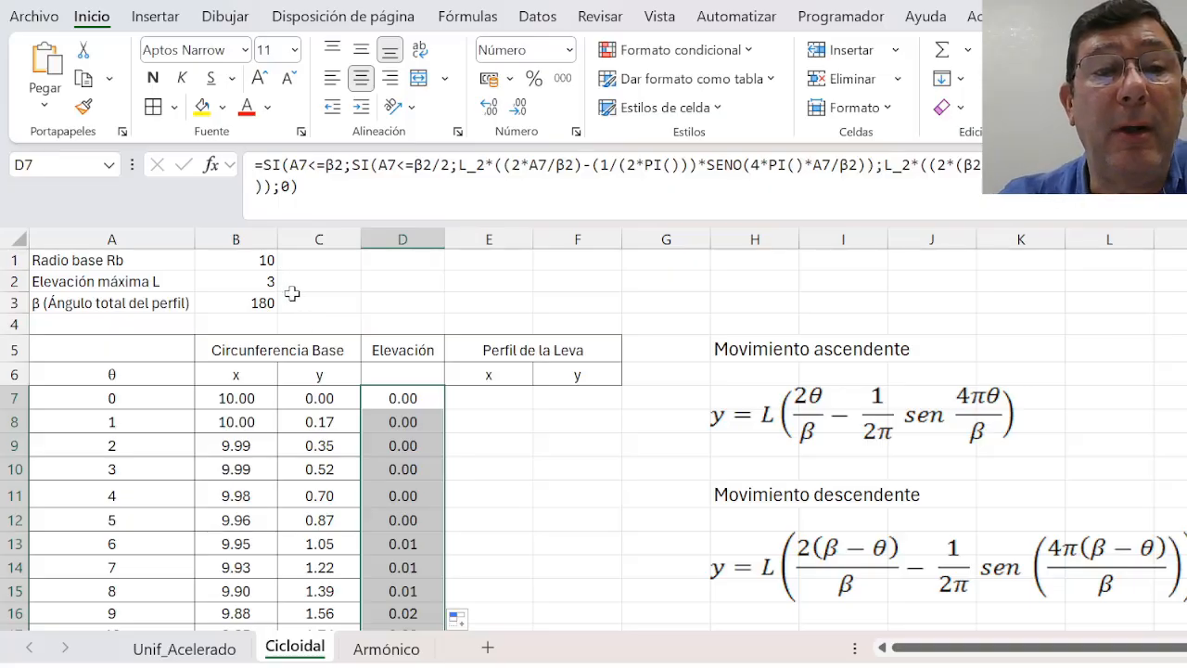
scroll(321, 376, "down", 10)
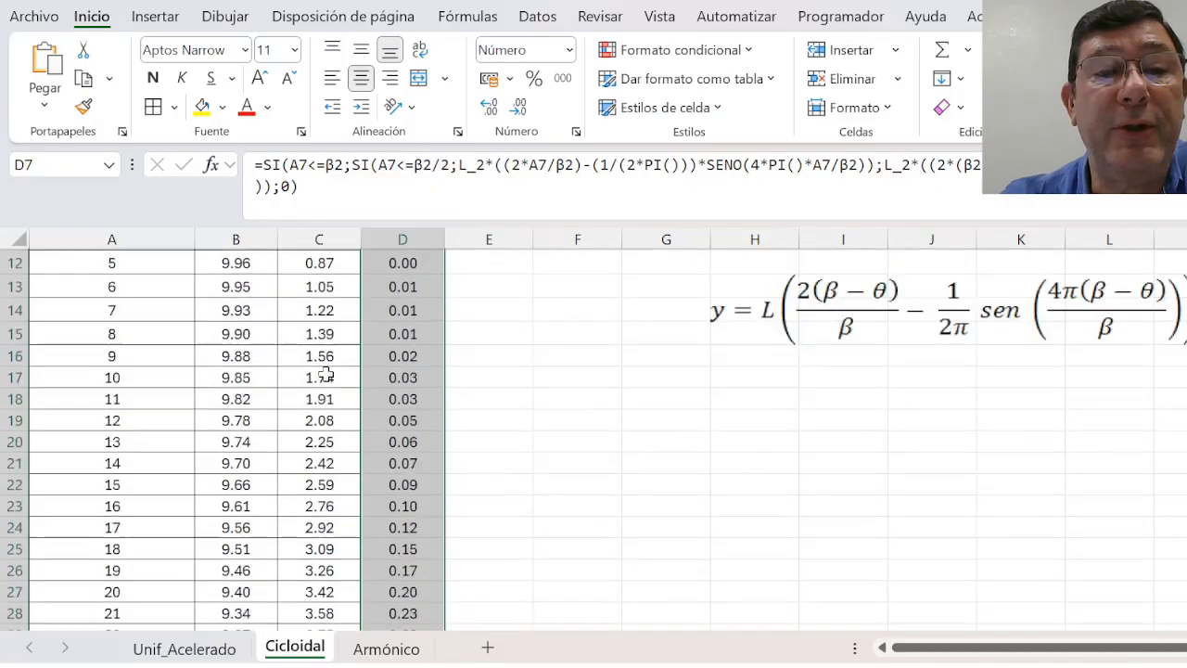
scroll(331, 390, "up", 6)
scroll(334, 381, "up", 4)
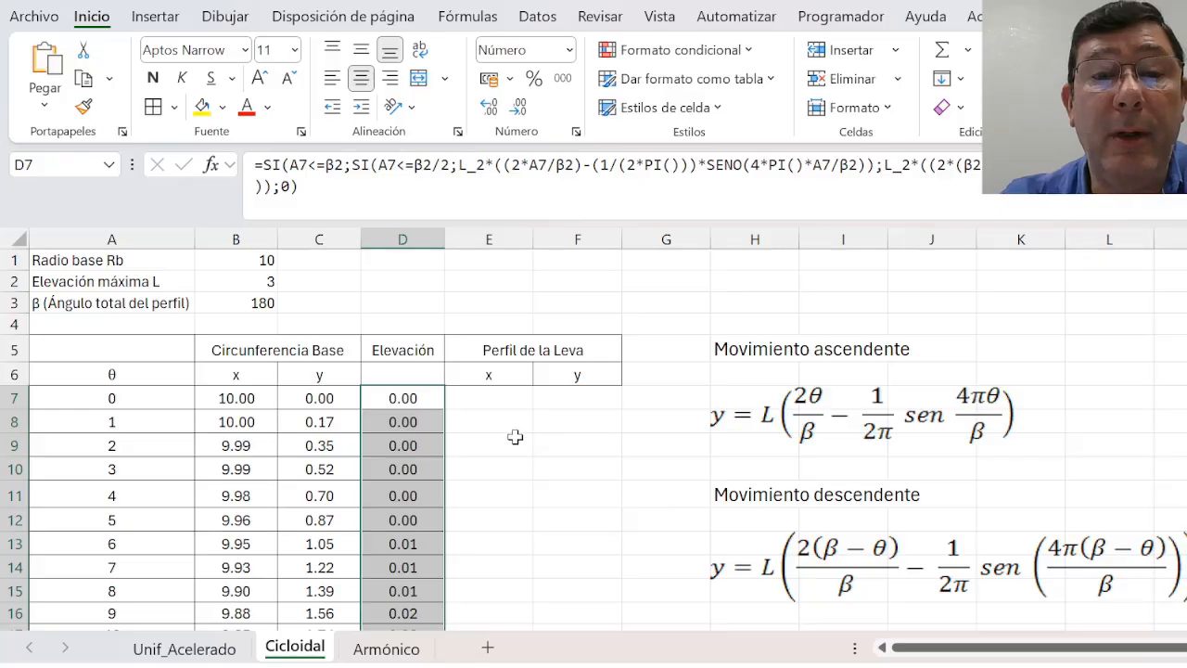
Step: Increase the displayed precision of the Elevación column to five decimal places
scroll(440, 454, "down", 13)
scroll(438, 470, "down", 15)
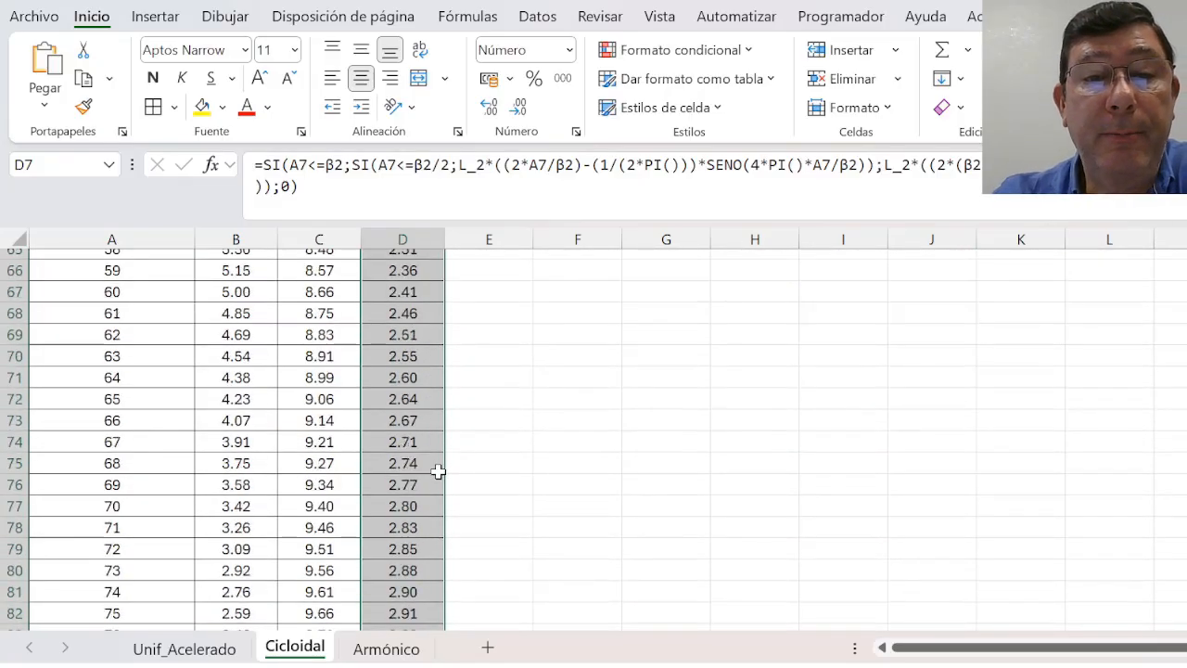
scroll(438, 472, "down", 2)
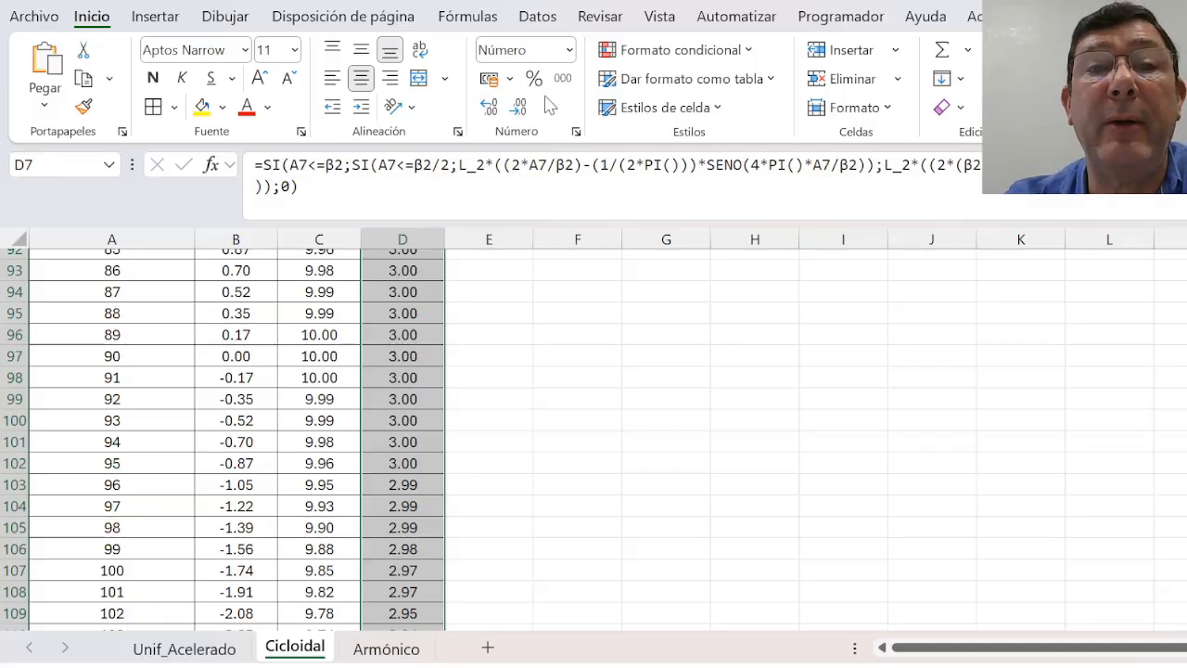
left_click(487, 108)
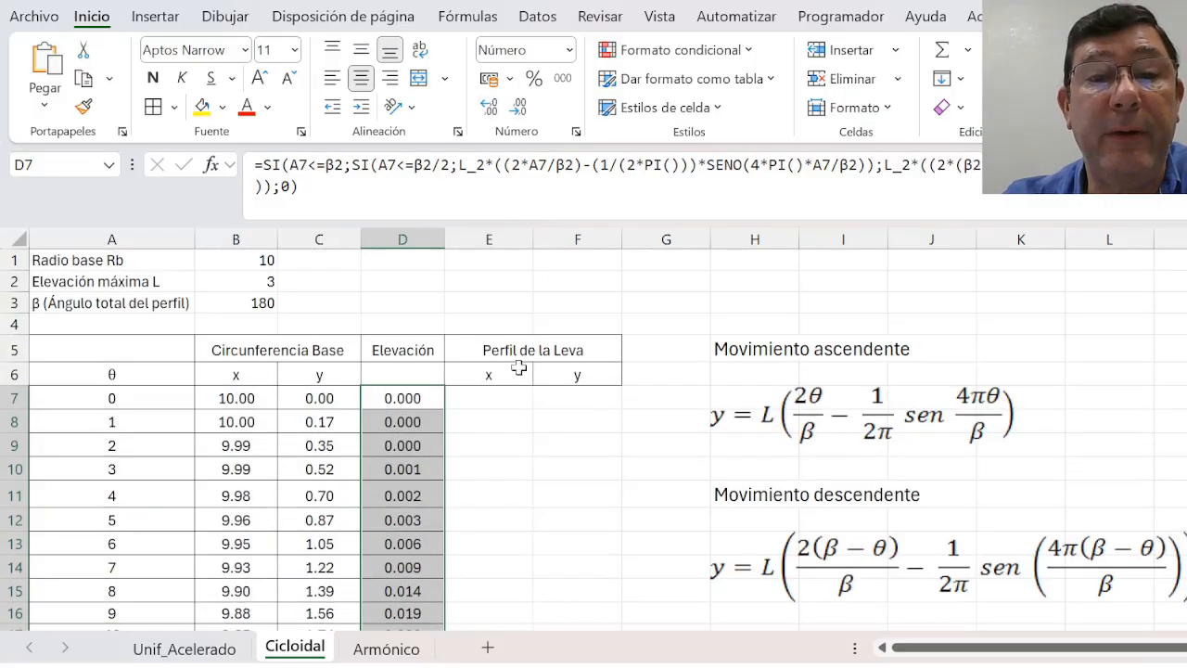
scroll(448, 473, "down", 9)
scroll(449, 471, "down", 14)
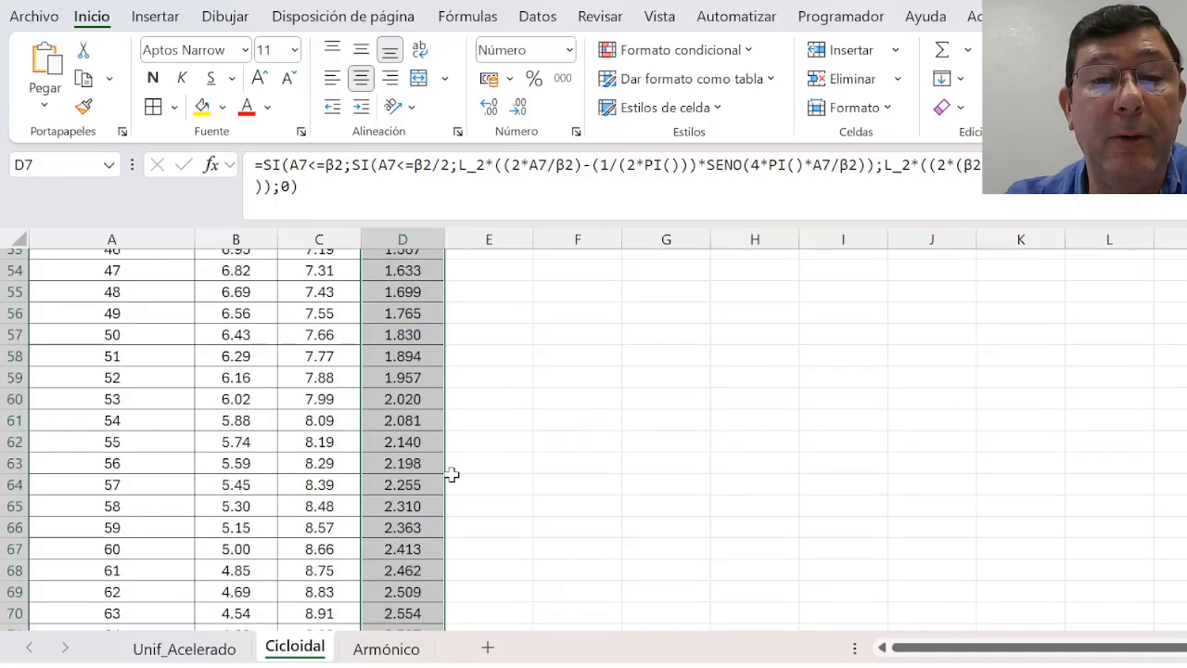
scroll(442, 489, "down", 5)
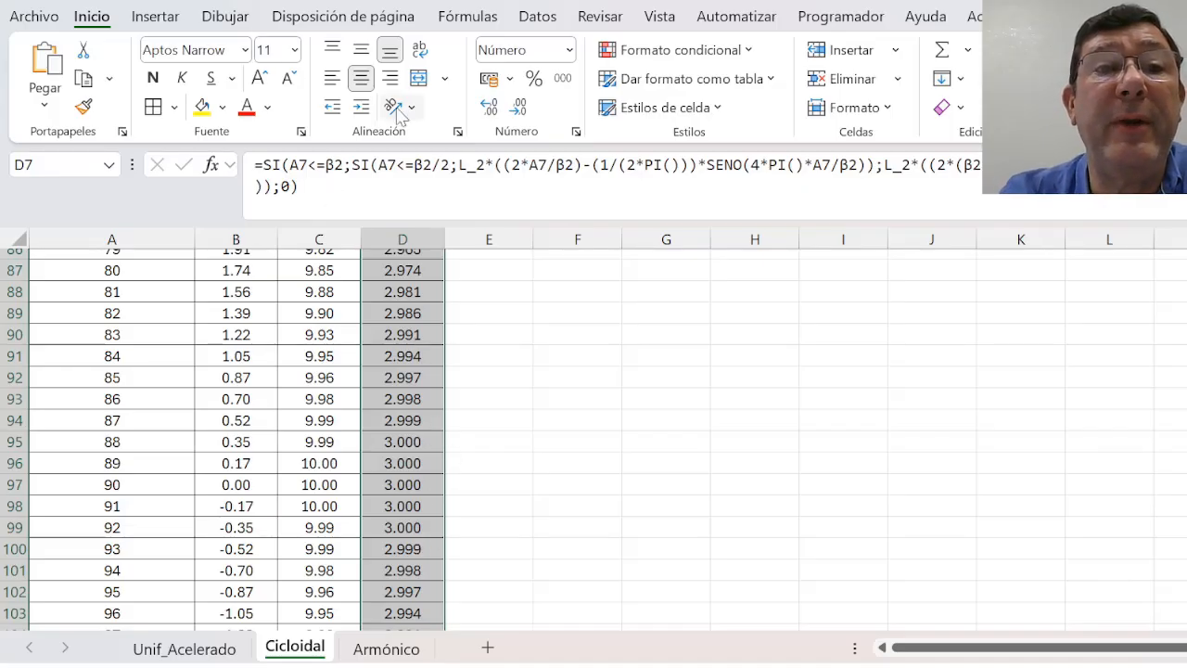
left_click(489, 111)
scroll(461, 451, "up", 20)
scroll(436, 450, "down", 11)
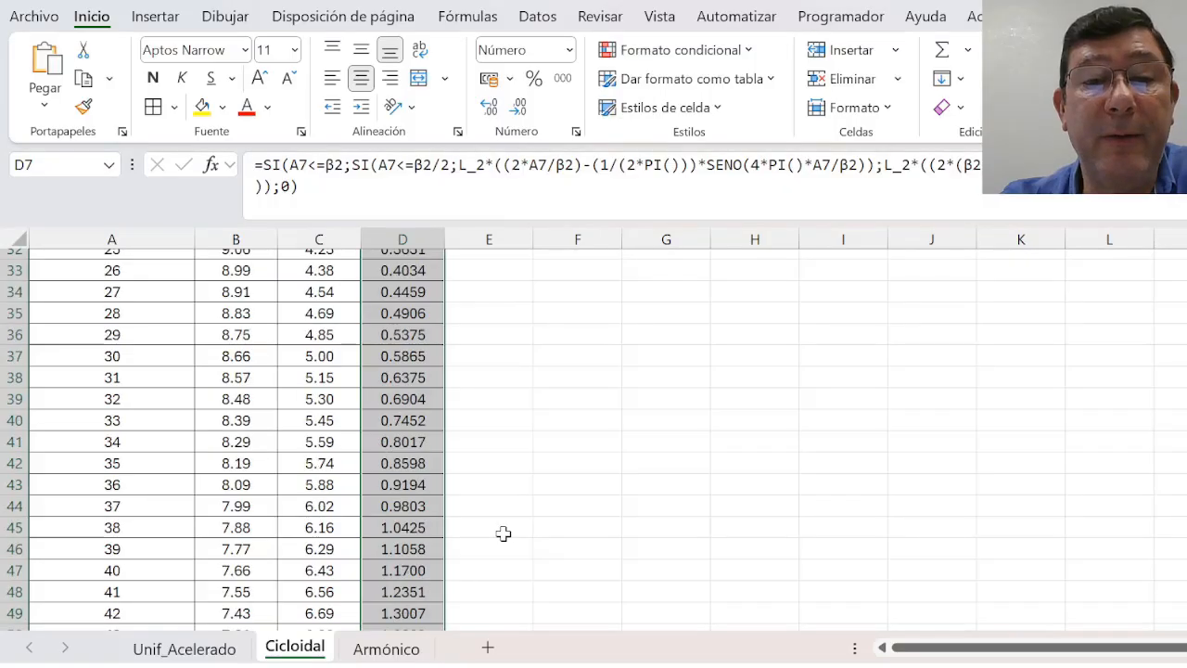
scroll(503, 533, "down", 16)
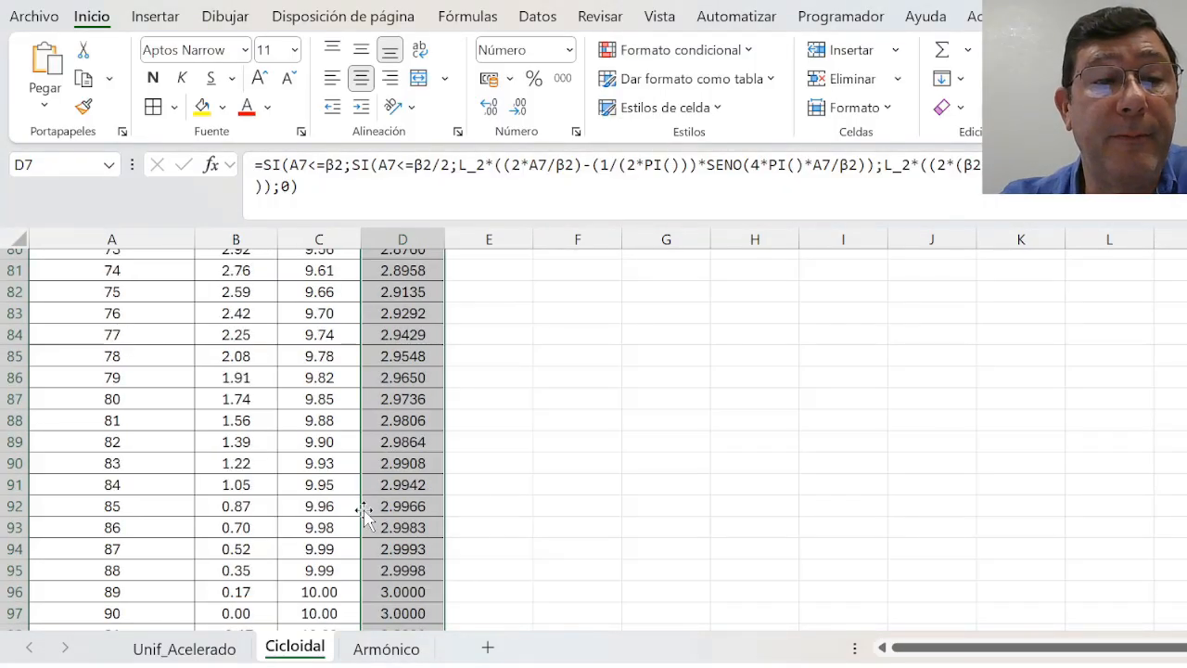
scroll(364, 515, "down", 5)
scroll(387, 525, "up", 1)
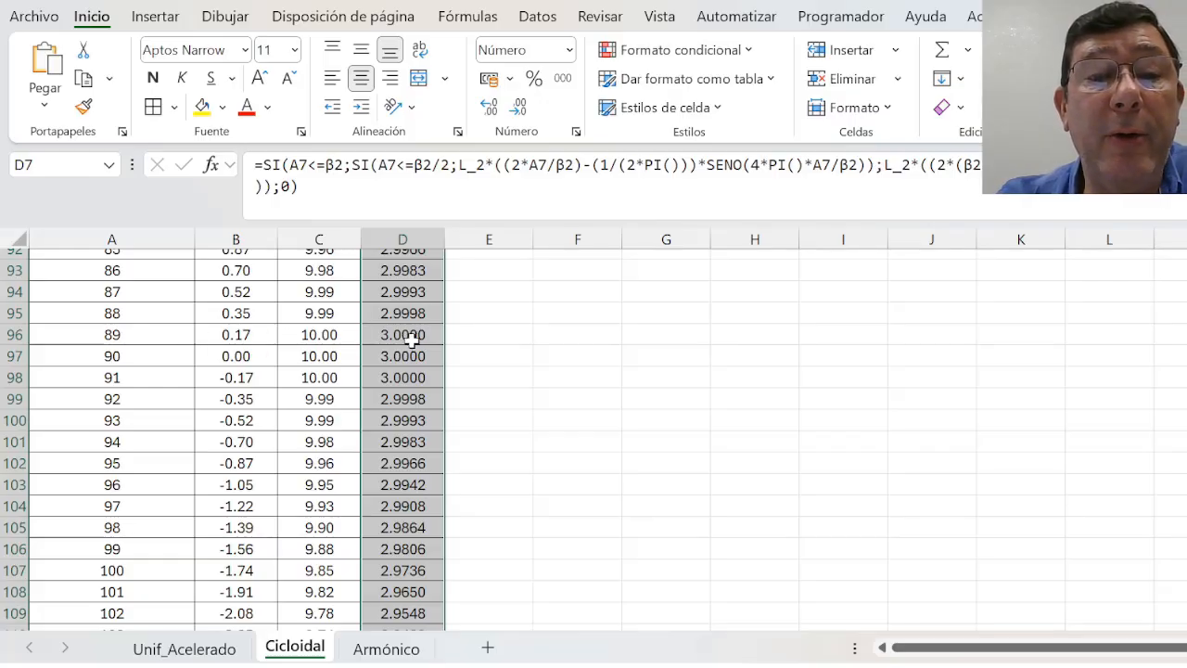
left_click(489, 110)
Step: Examine the Elevación values through the rise, around the 90° peak, at the 180° end of the profile and beyond it
scroll(398, 505, "down", 12)
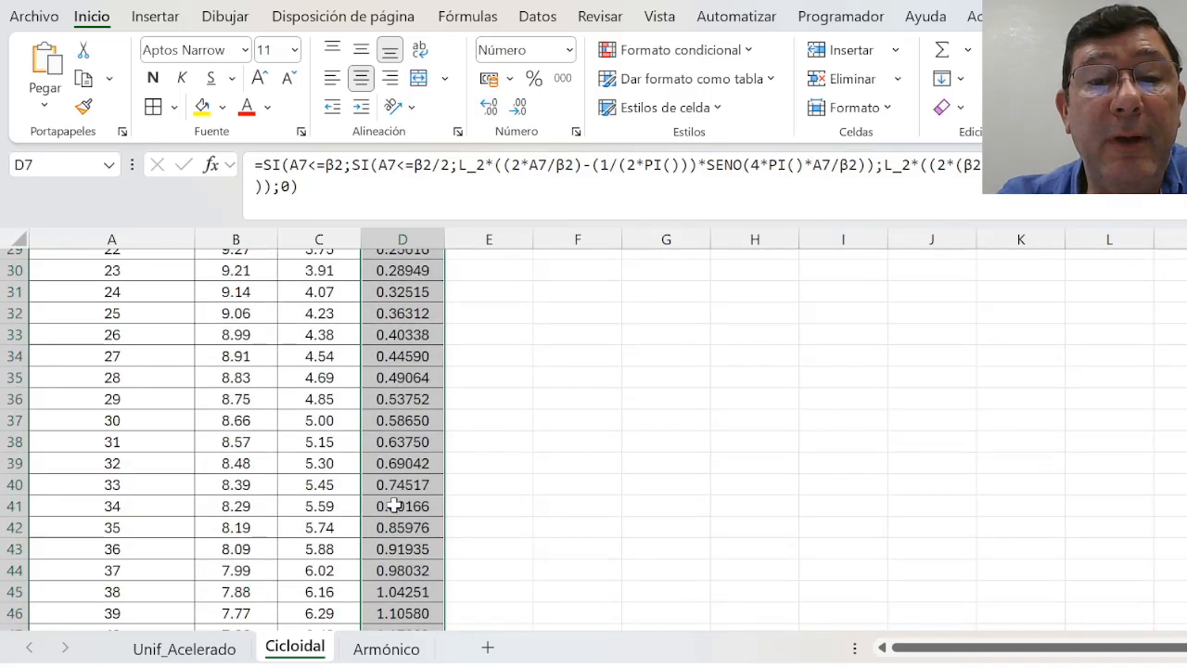
scroll(395, 504, "down", 12)
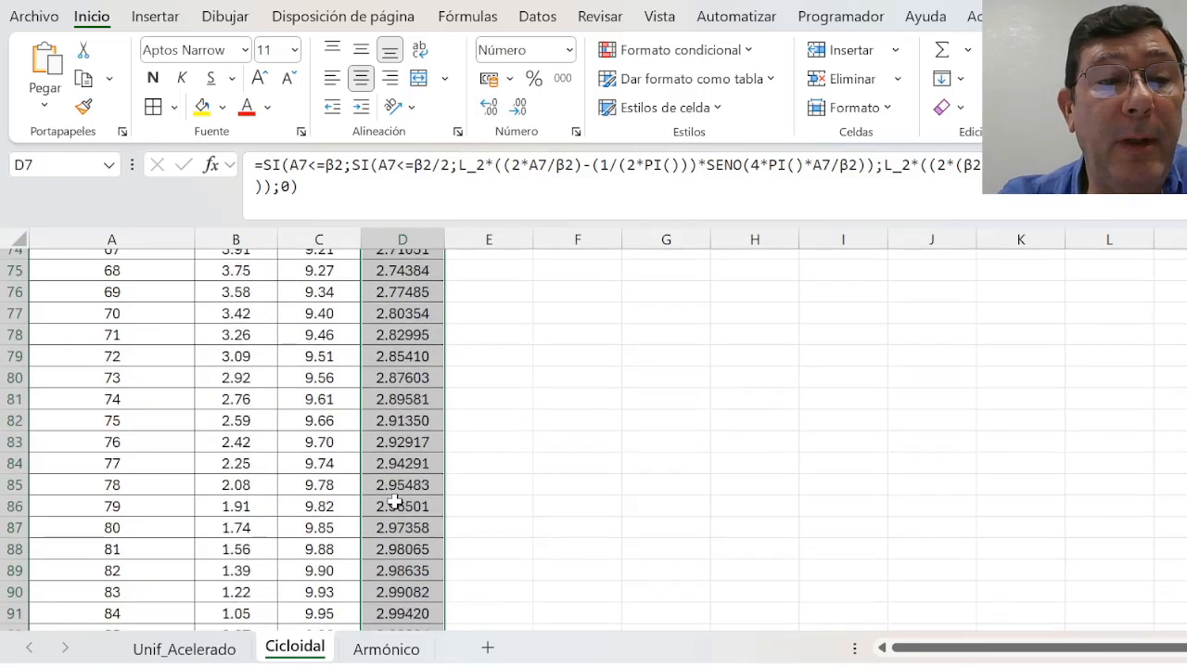
scroll(409, 515, "down", 5)
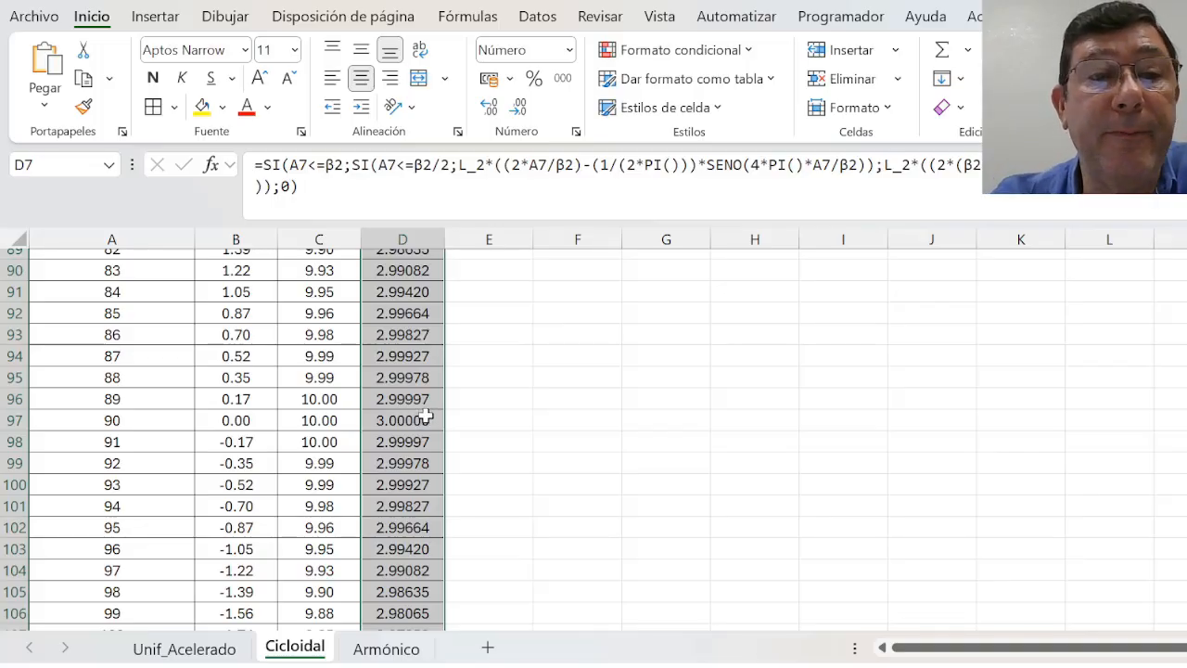
scroll(417, 428, "down", 11)
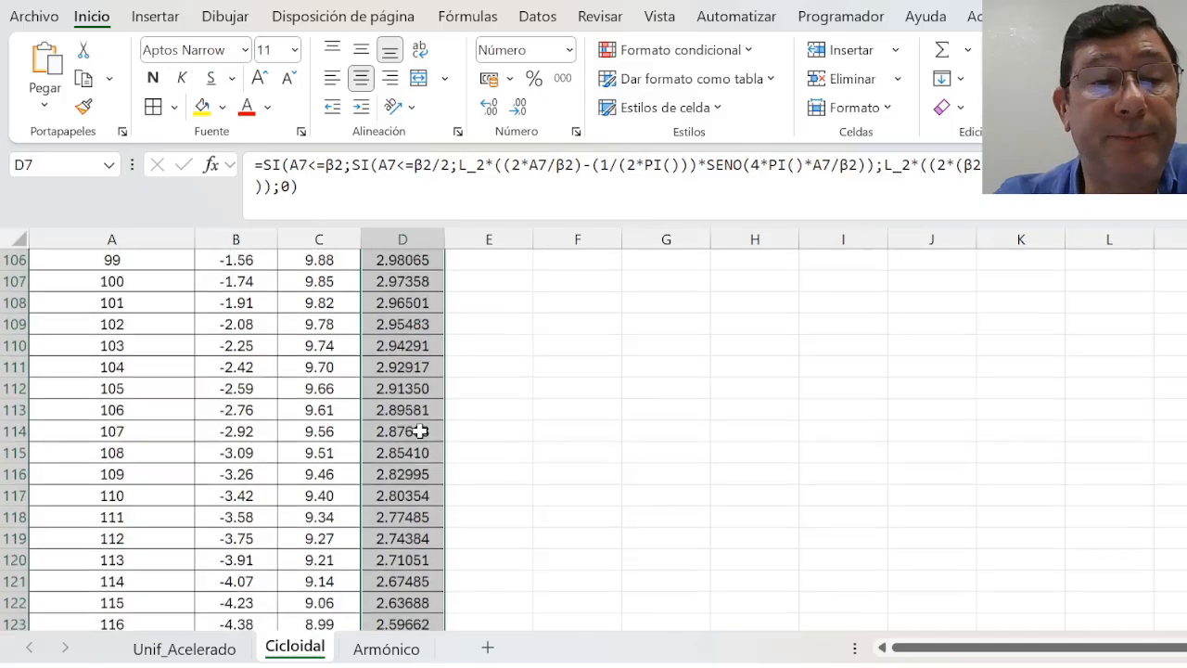
scroll(399, 434, "down", 13)
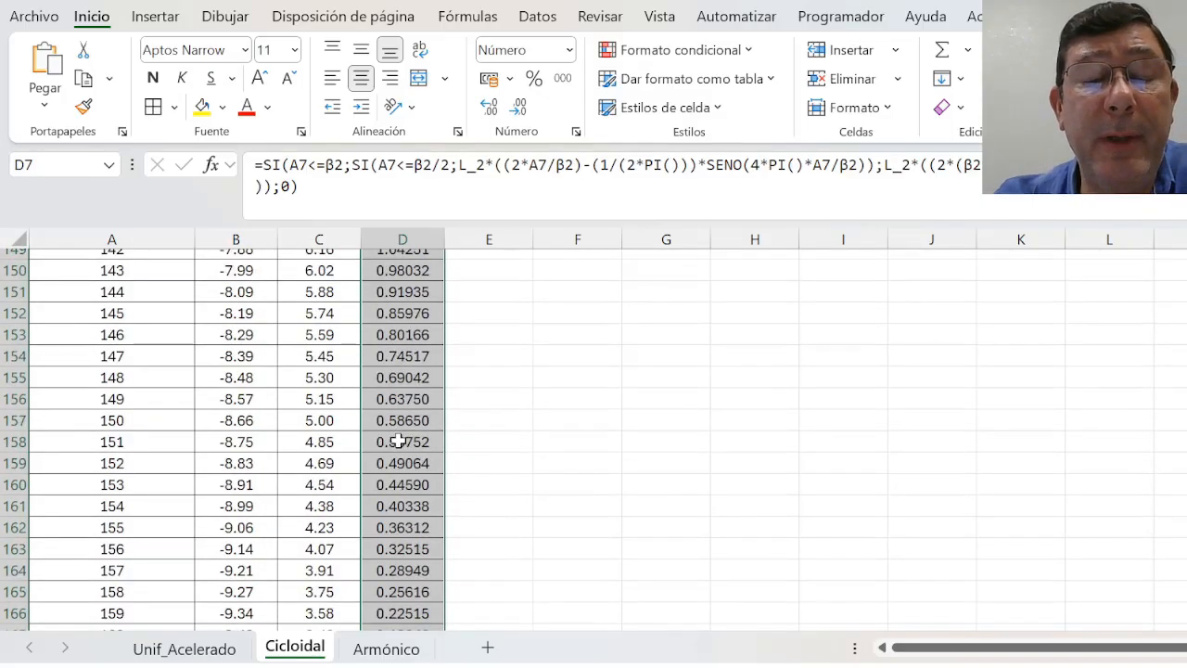
scroll(399, 443, "down", 5)
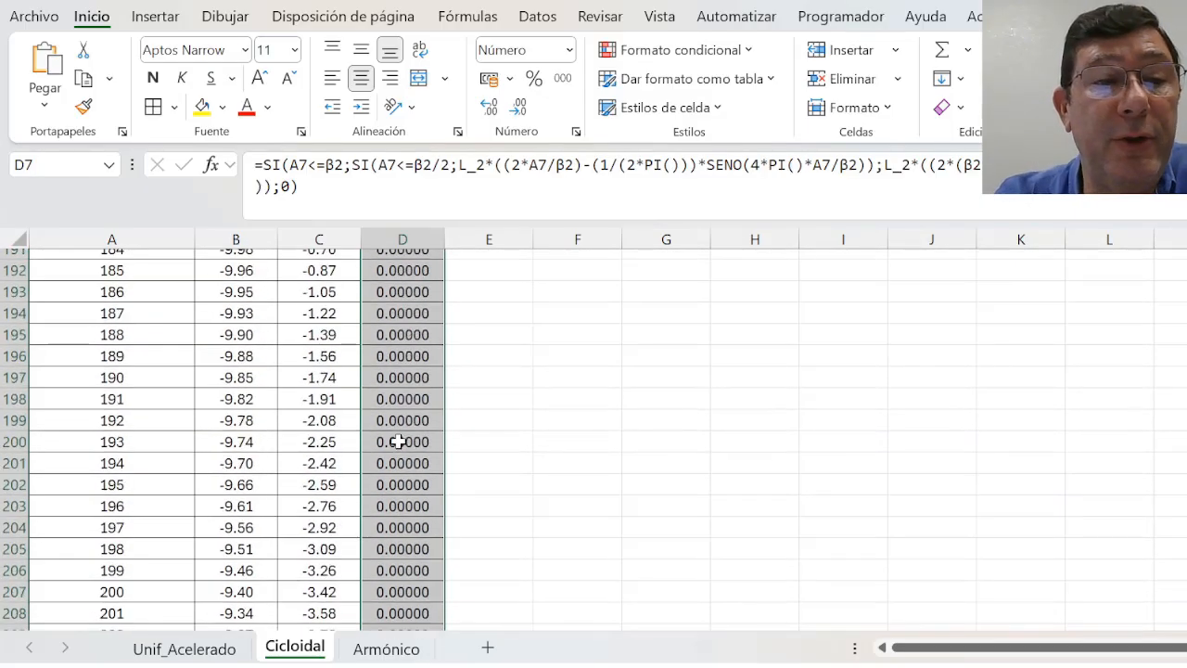
scroll(384, 436, "up", 3)
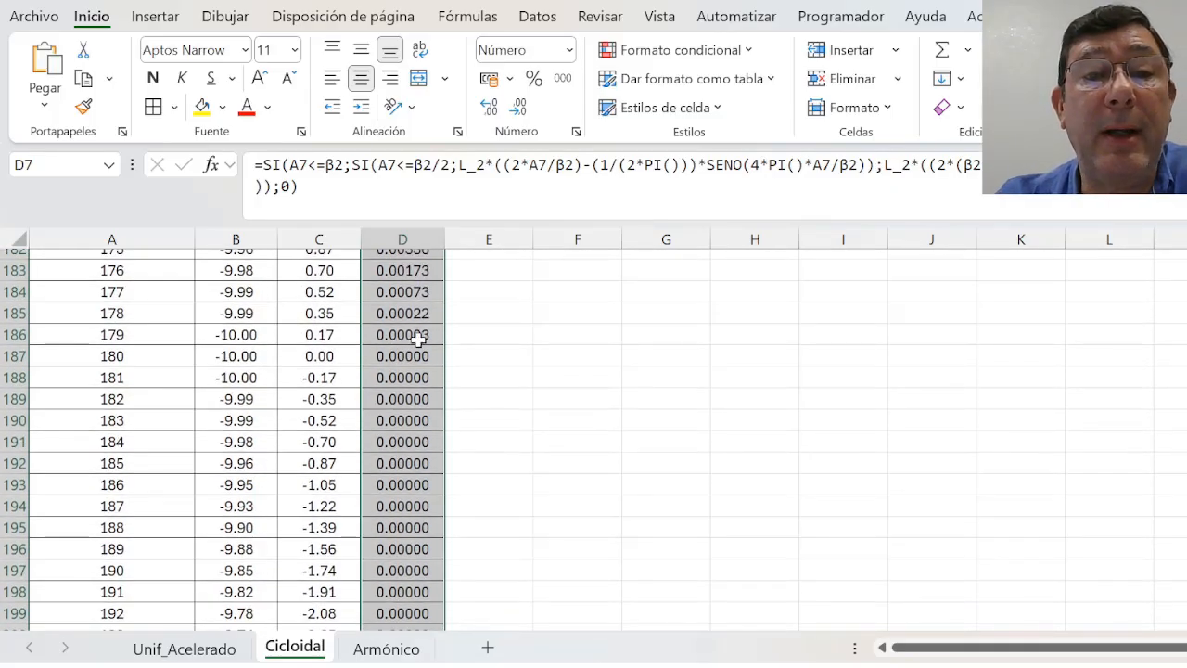
left_click(420, 358)
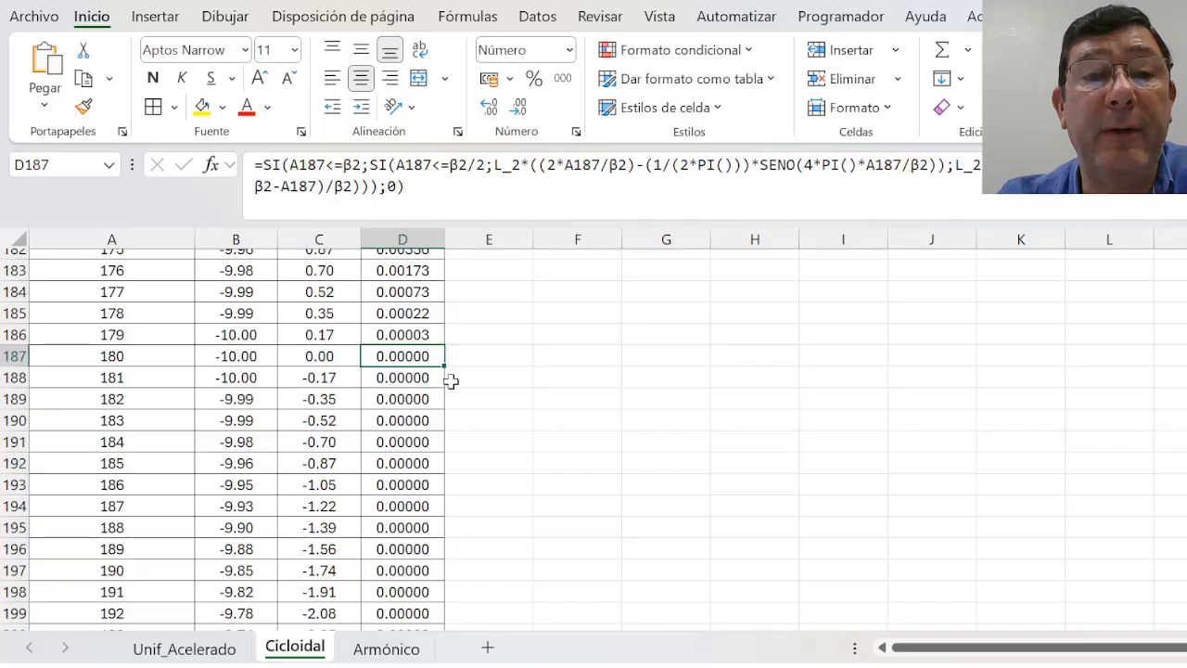
scroll(405, 401, "down", 13)
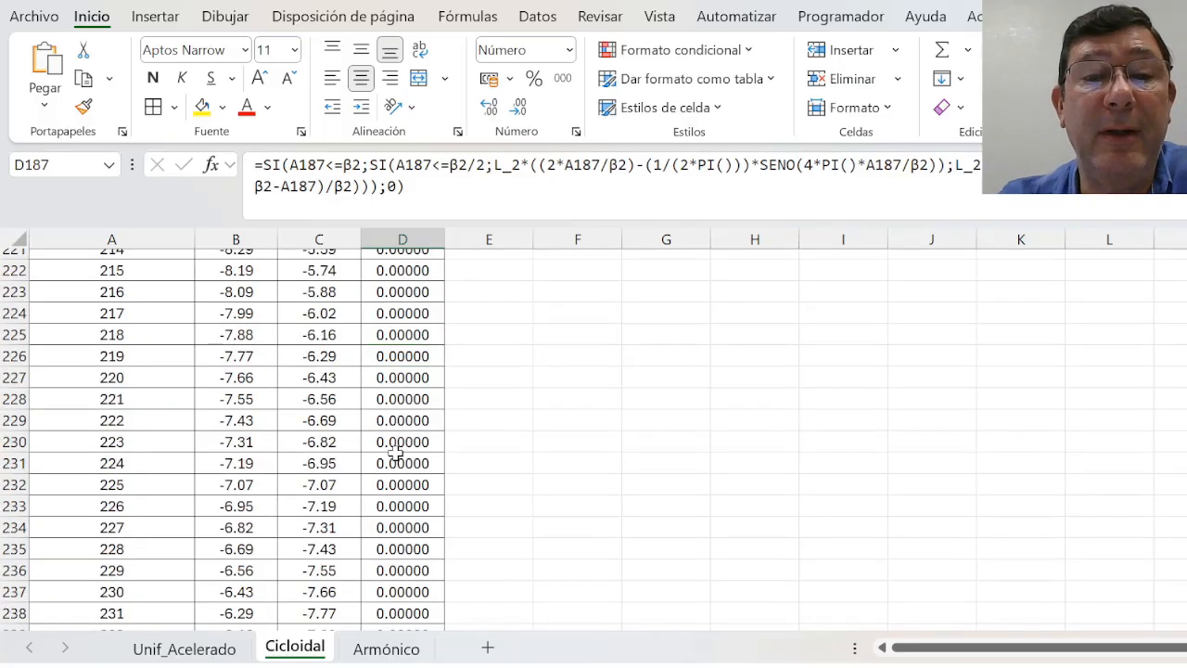
scroll(393, 426, "up", 8)
scroll(436, 413, "up", 20)
Step: Start the cam profile x formula in E7 with the sum of the base radius and the first elevation, =(Rb_2+D7)
left_click(489, 396)
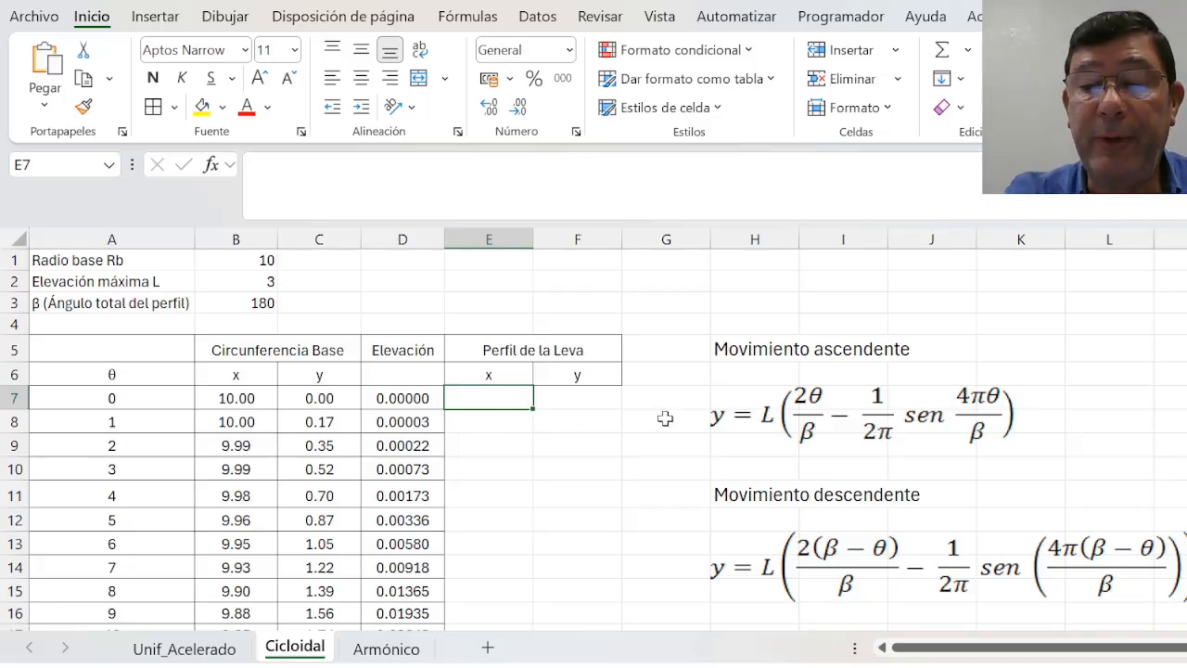
type("=(")
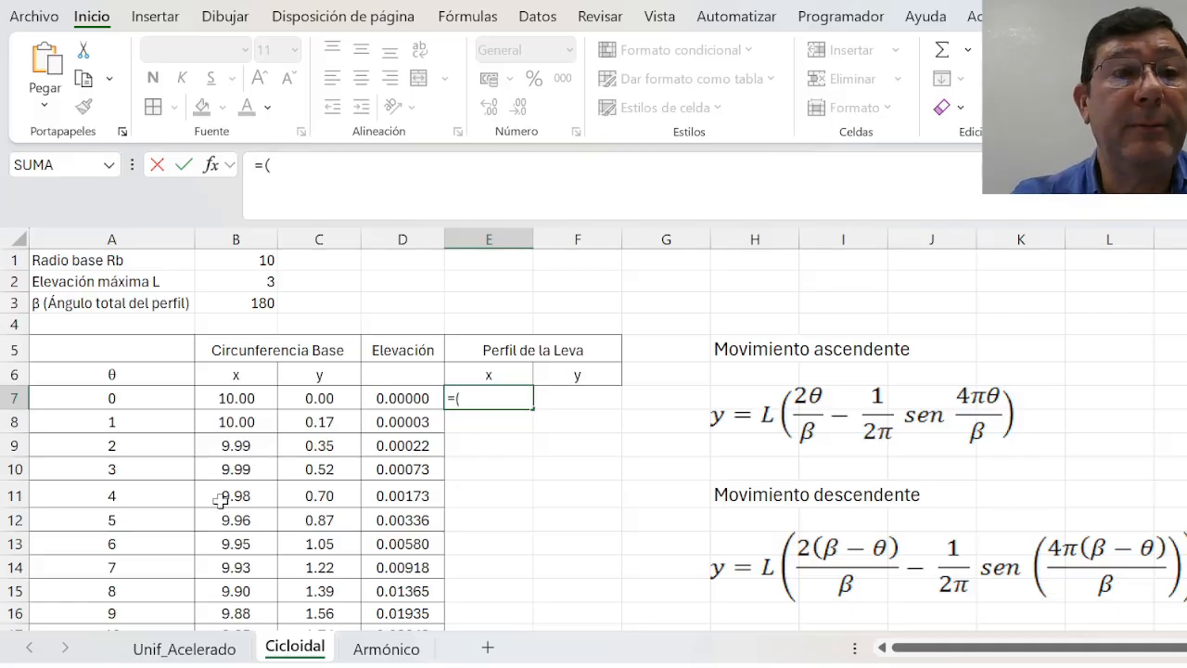
left_click(218, 264)
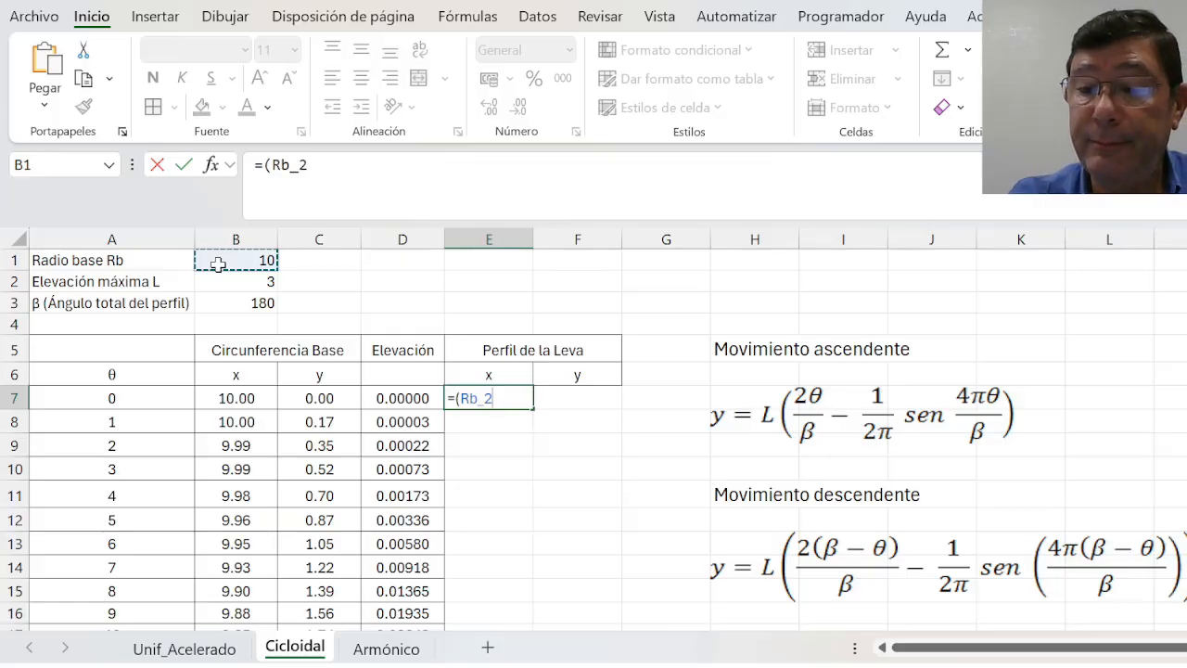
type("+")
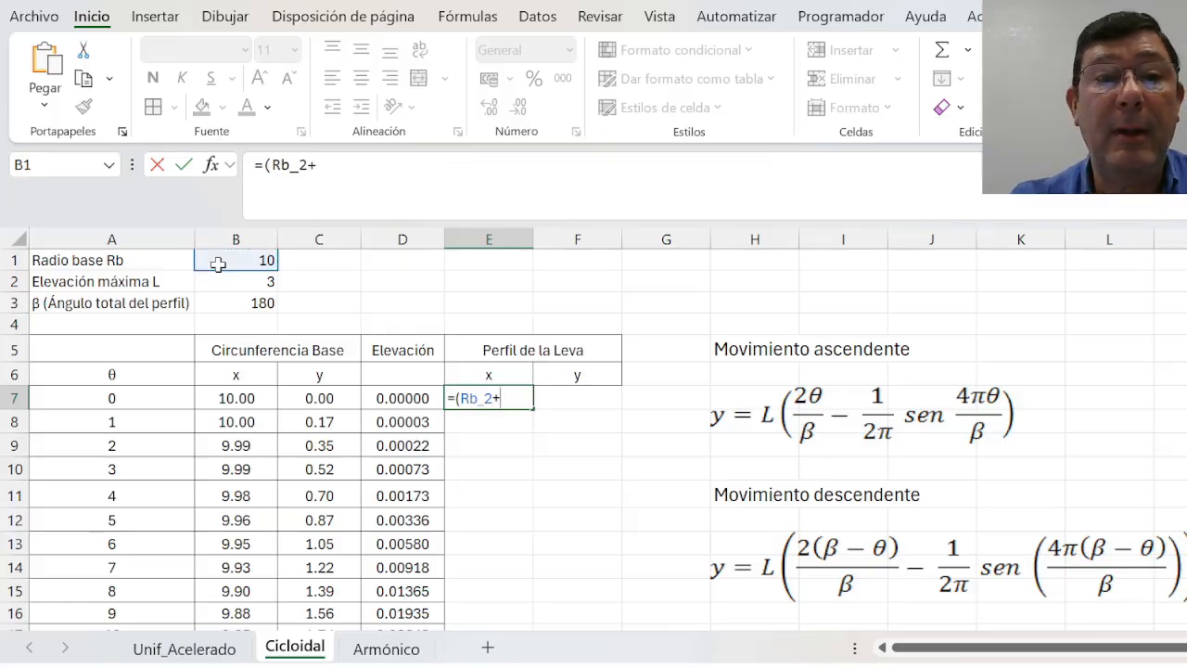
left_click(414, 398)
type(")")
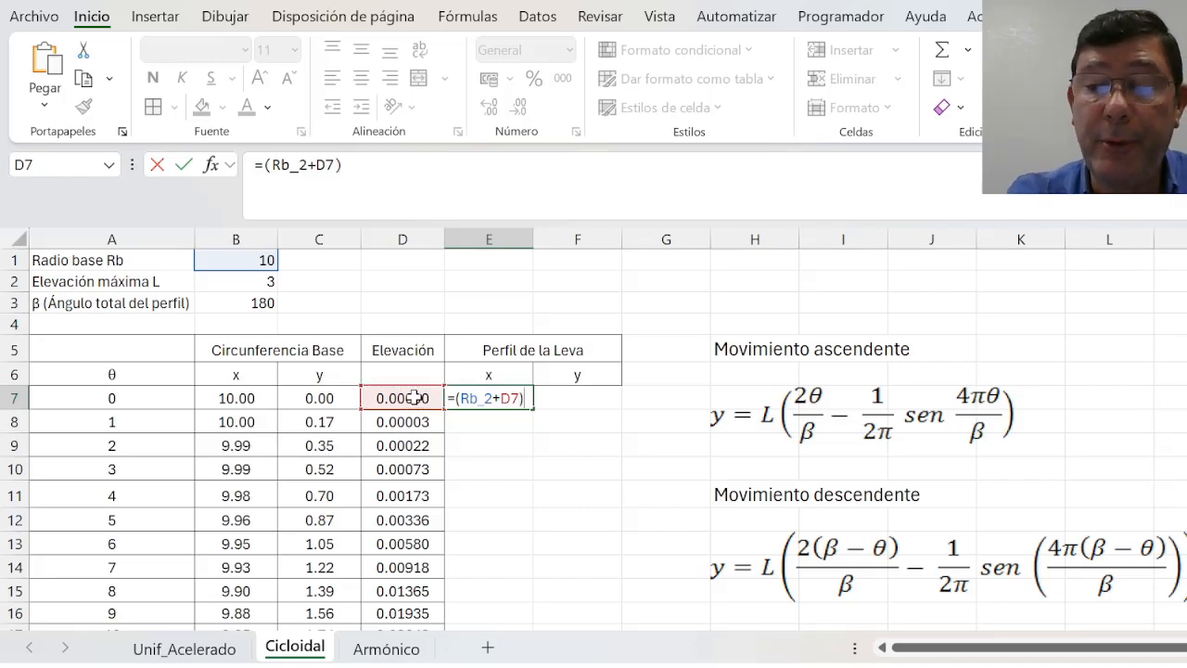
Step: Multiply the sum in E7 by COS(RADIANES(A7)) and enter the formula
type("*cos")
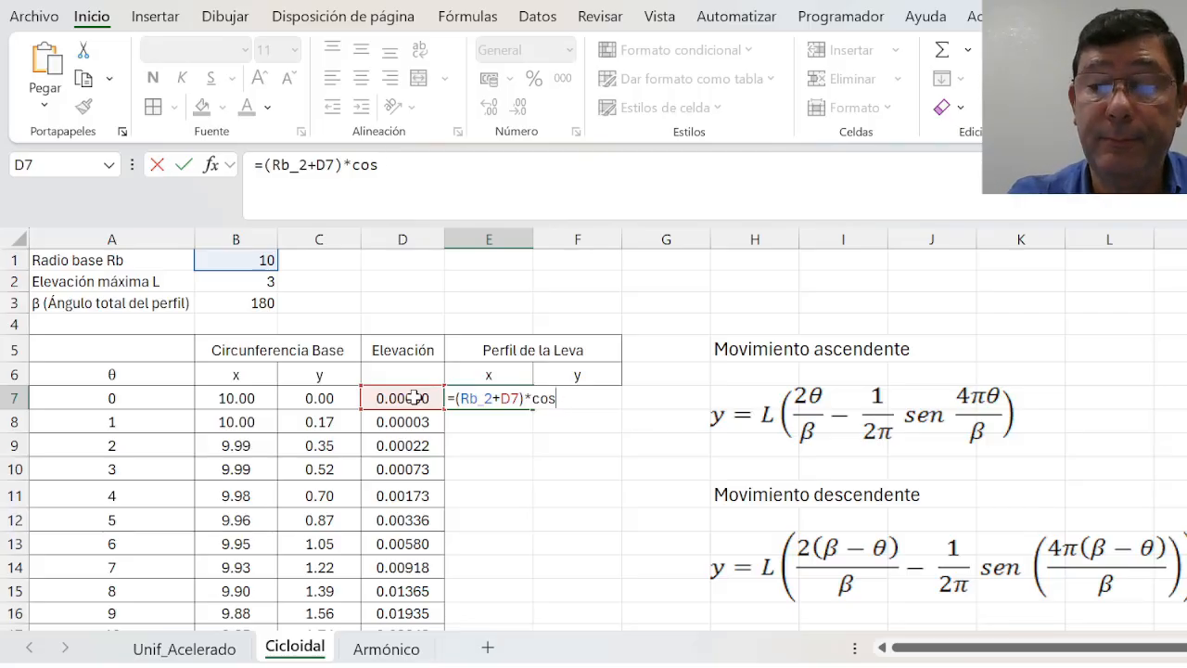
type("(radia")
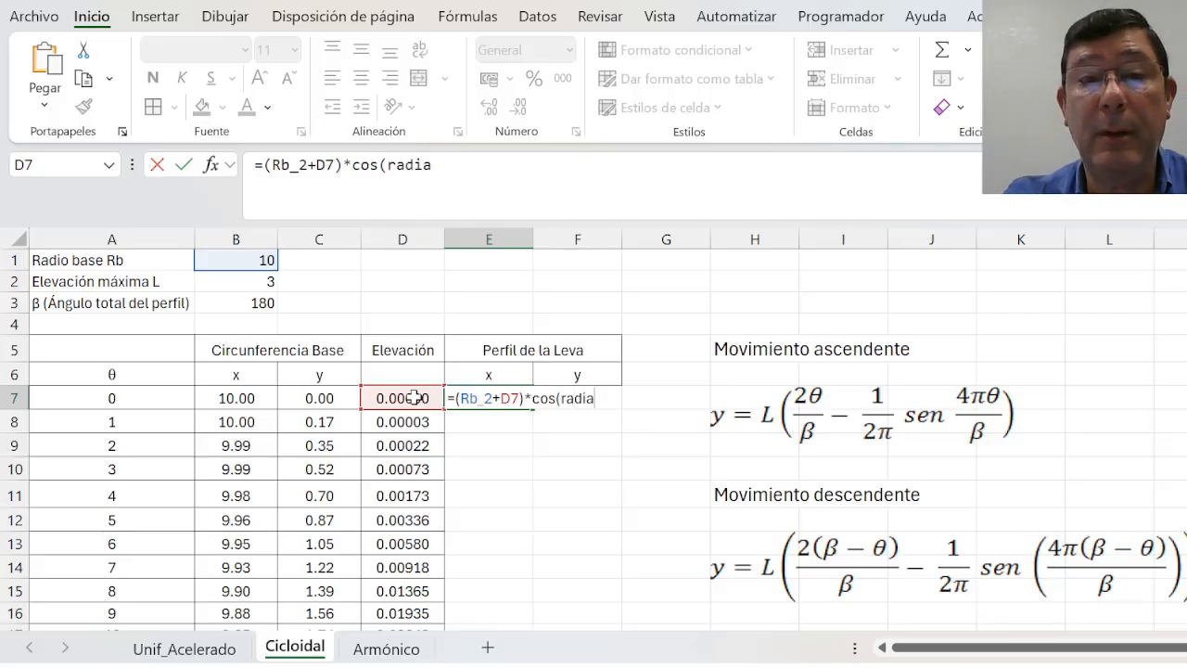
type("n")
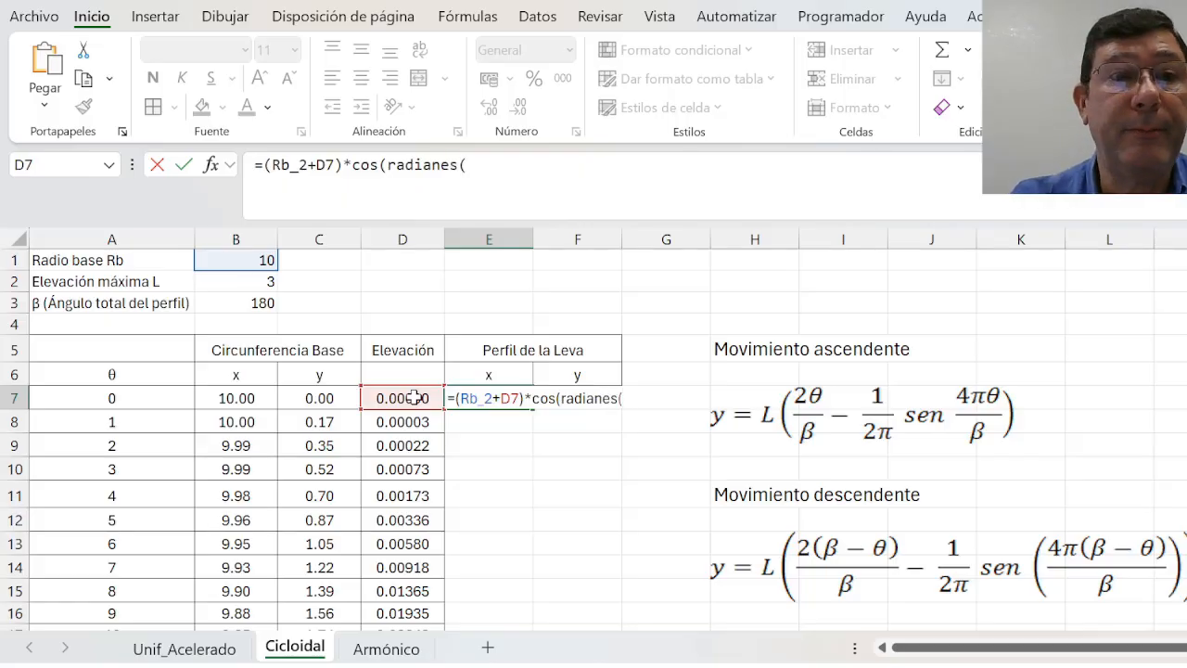
type("es(")
left_click(94, 394)
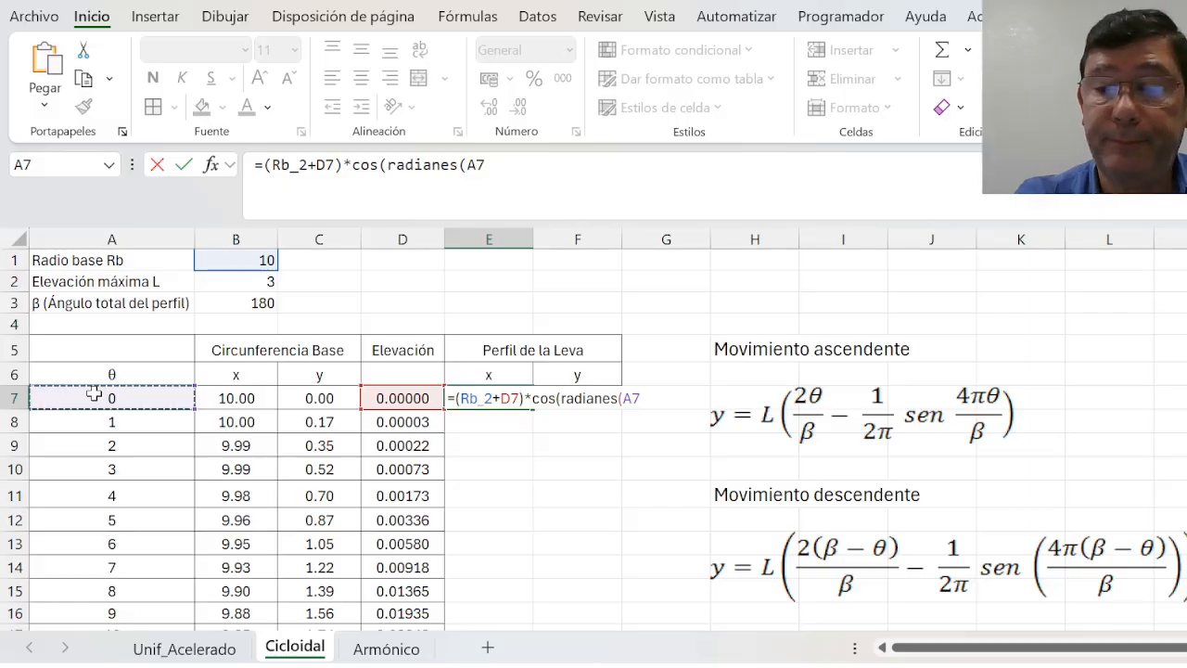
type(")")
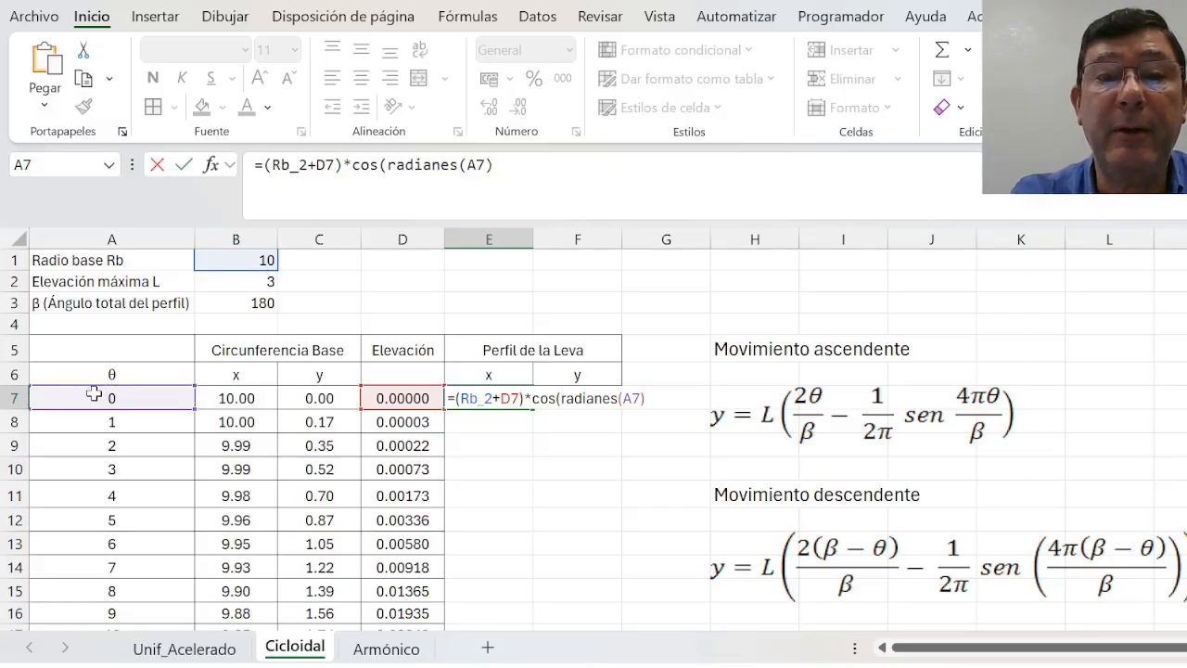
key("Return")
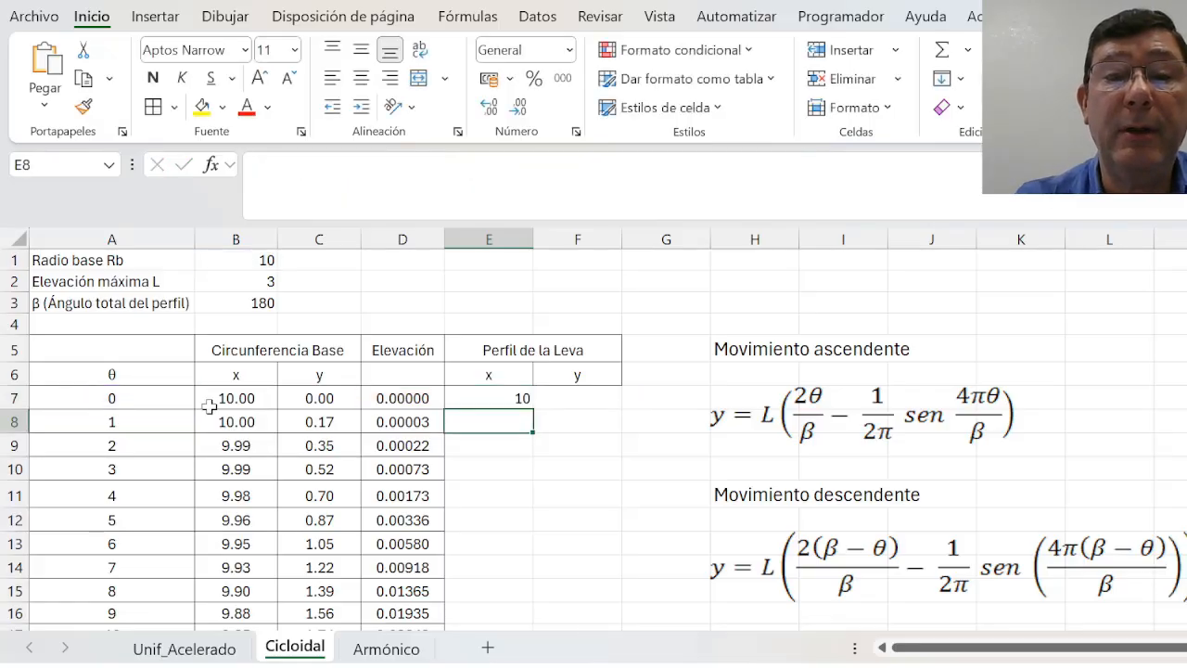
Step: Center the x value in E7 and display it with four decimal places
left_click(482, 398)
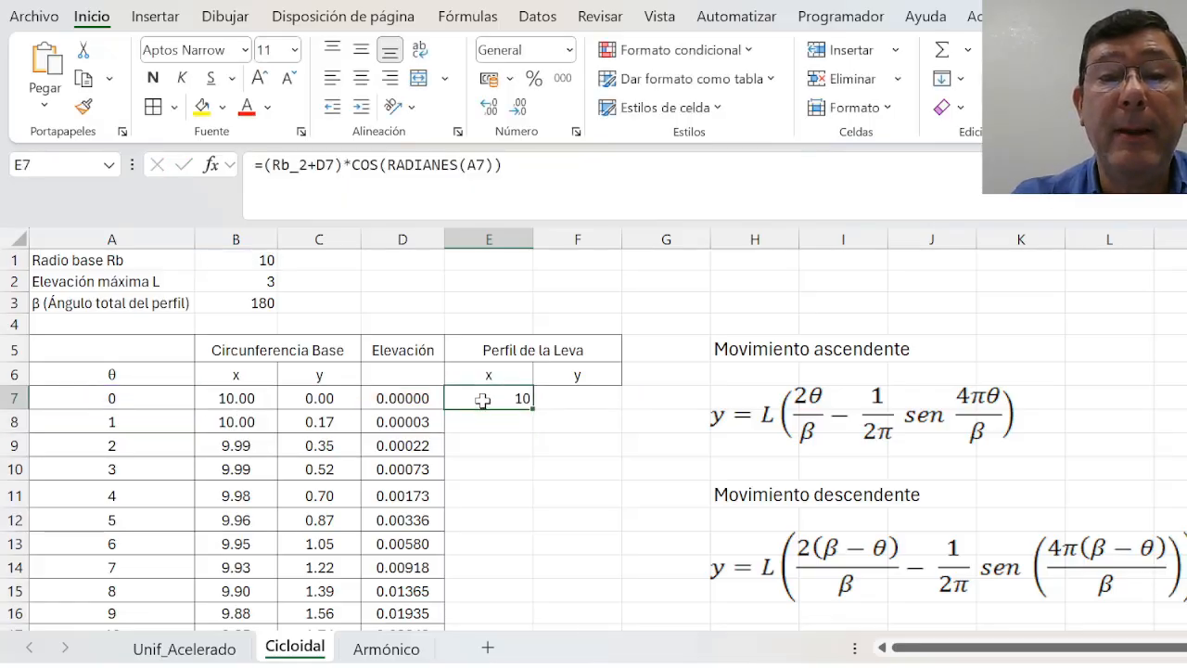
left_click(360, 78)
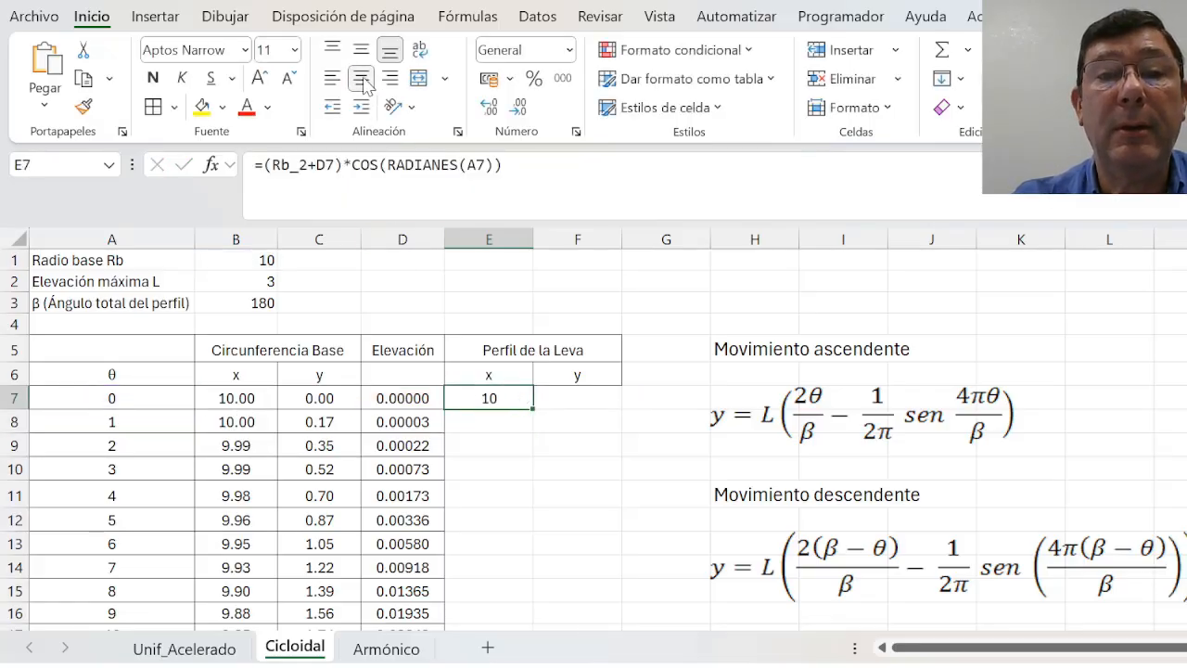
left_click(492, 118)
left_click(492, 117)
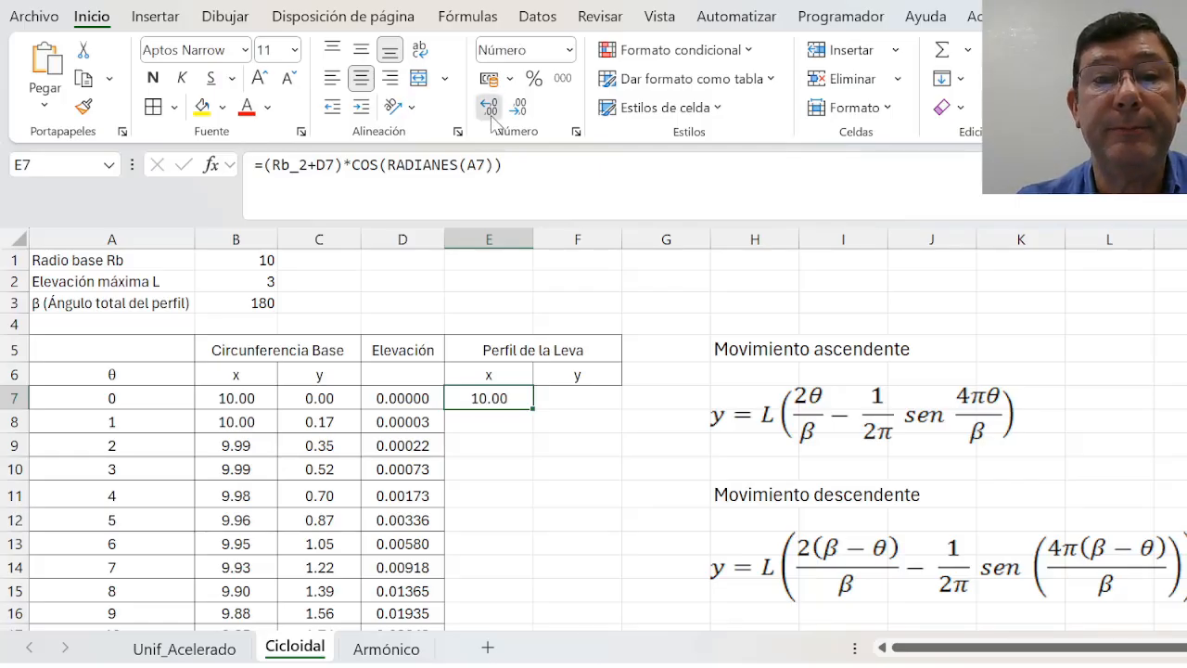
left_click(493, 118)
left_click(493, 118)
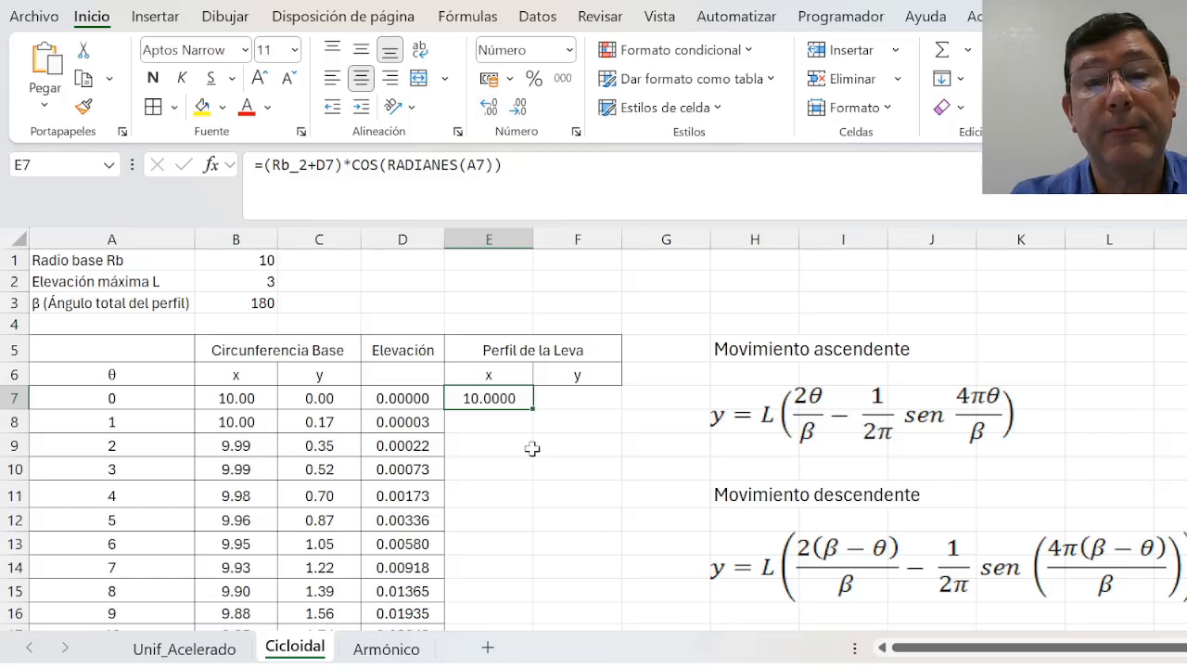
Step: Copy the formula text of E7 into F7, the first y cell of the cam profile
left_click_drag(501, 167, 221, 176)
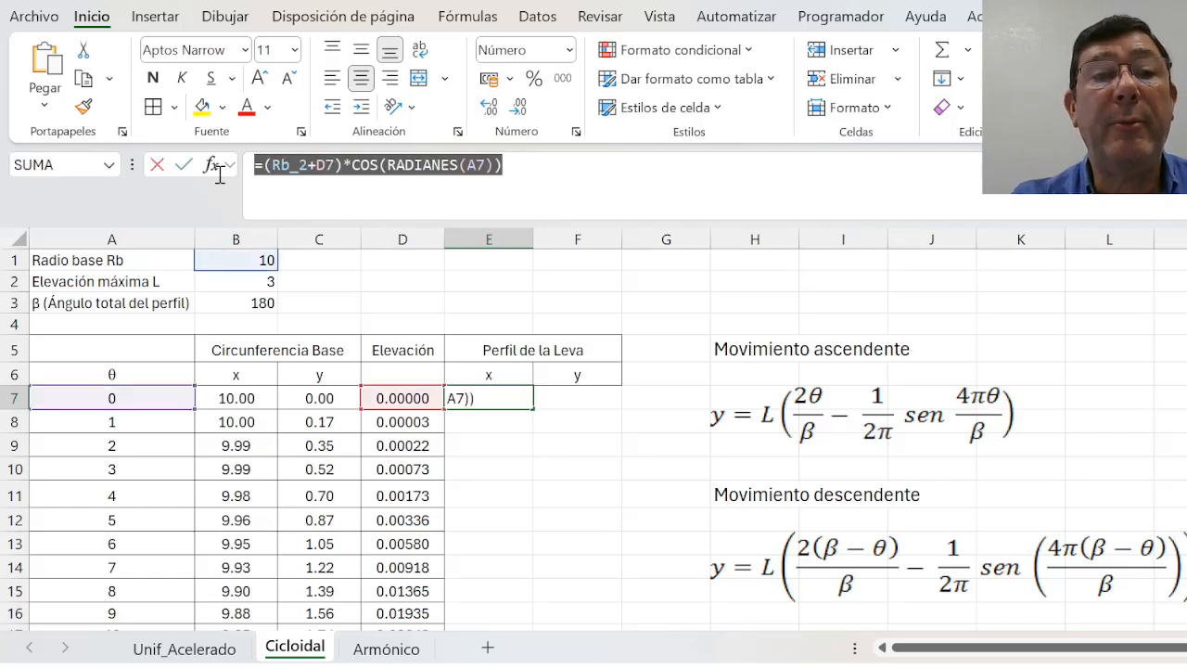
key("Escape")
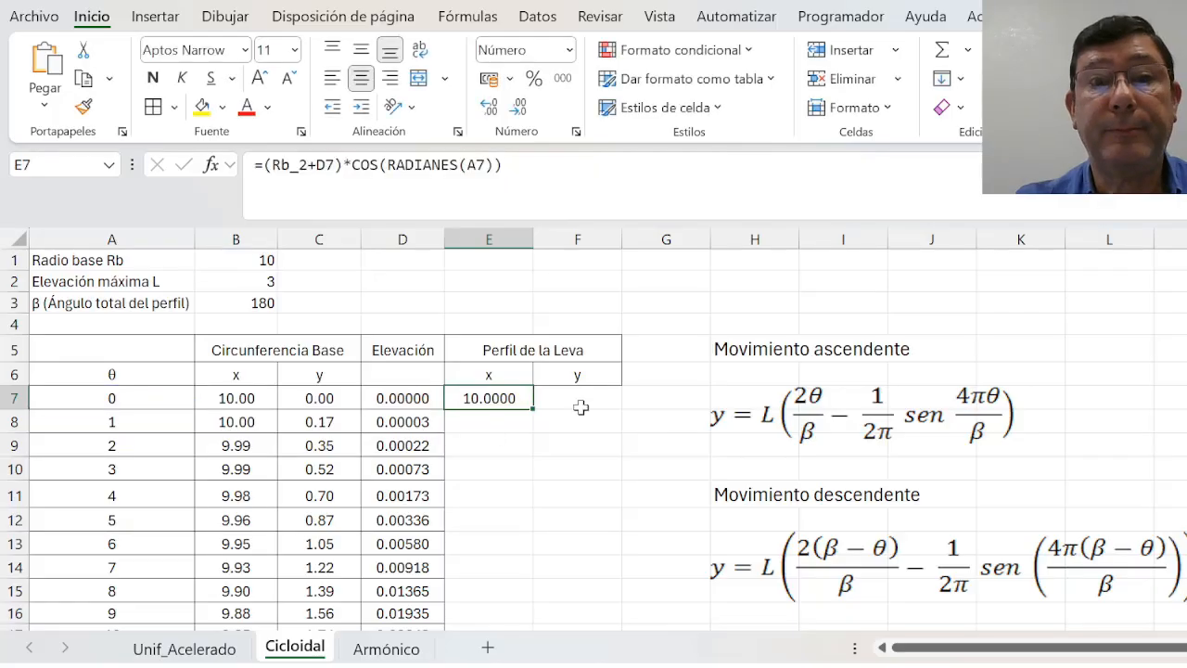
left_click(585, 400)
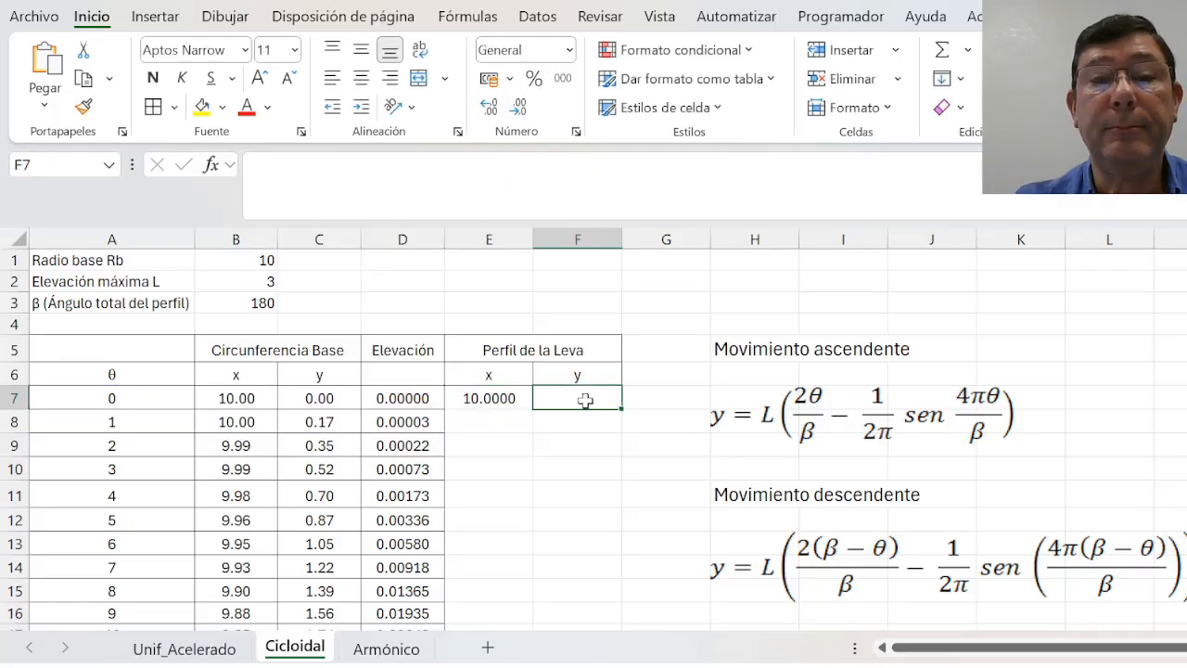
left_click(375, 188)
key("ctrl+v")
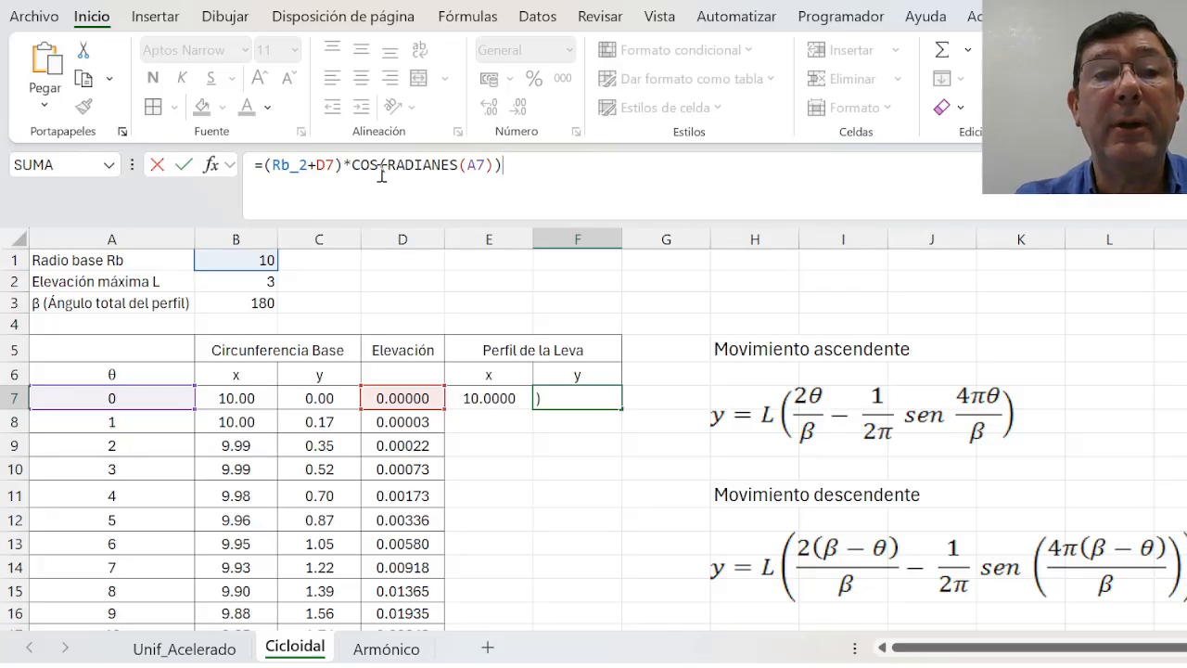
Step: Replace COS with SENO in the F7 formula and enter it
left_click(380, 175)
key("BackSpace")
key("BackSpace")
key("BackSpace")
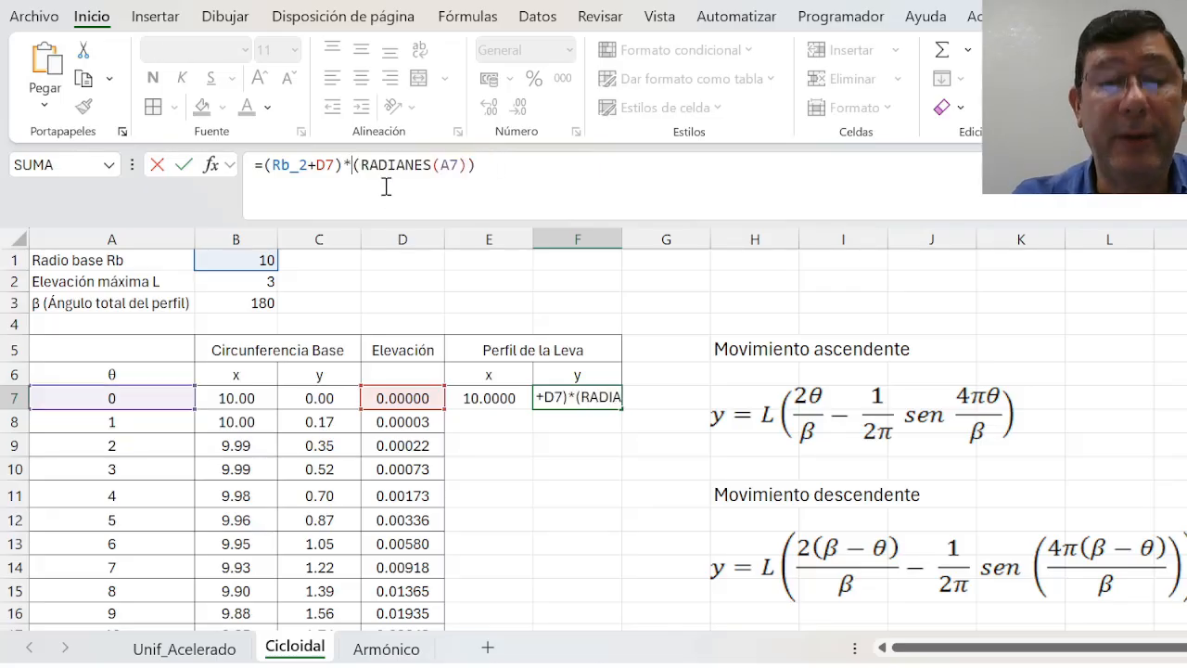
type("se")
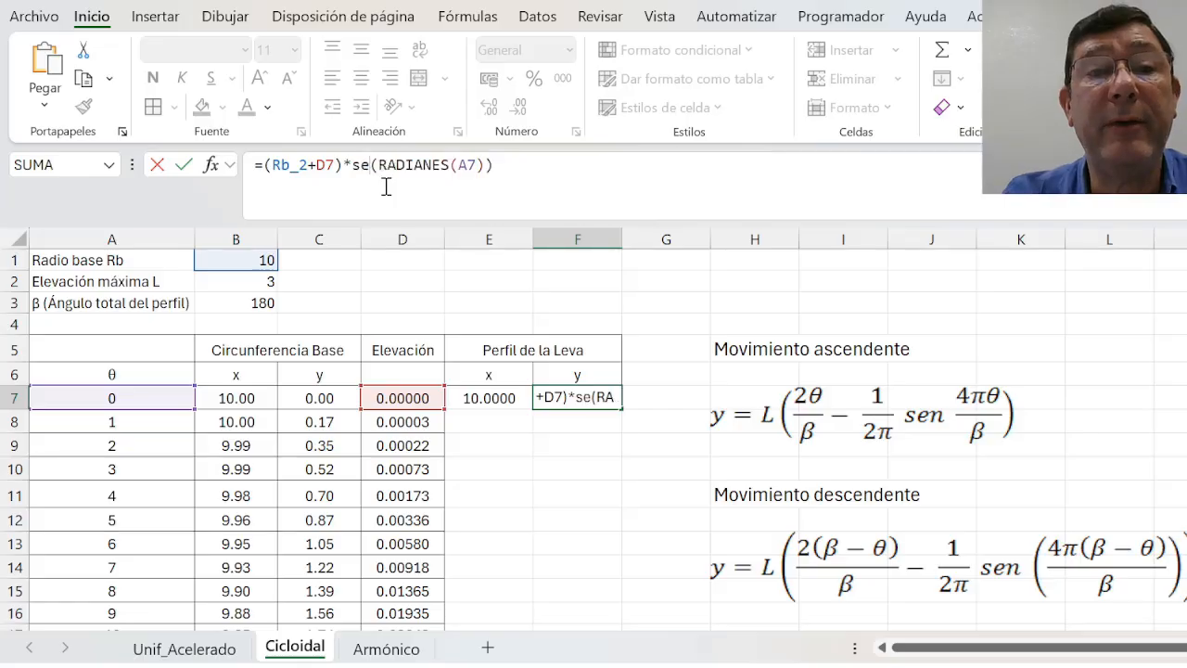
type("no")
key("Return")
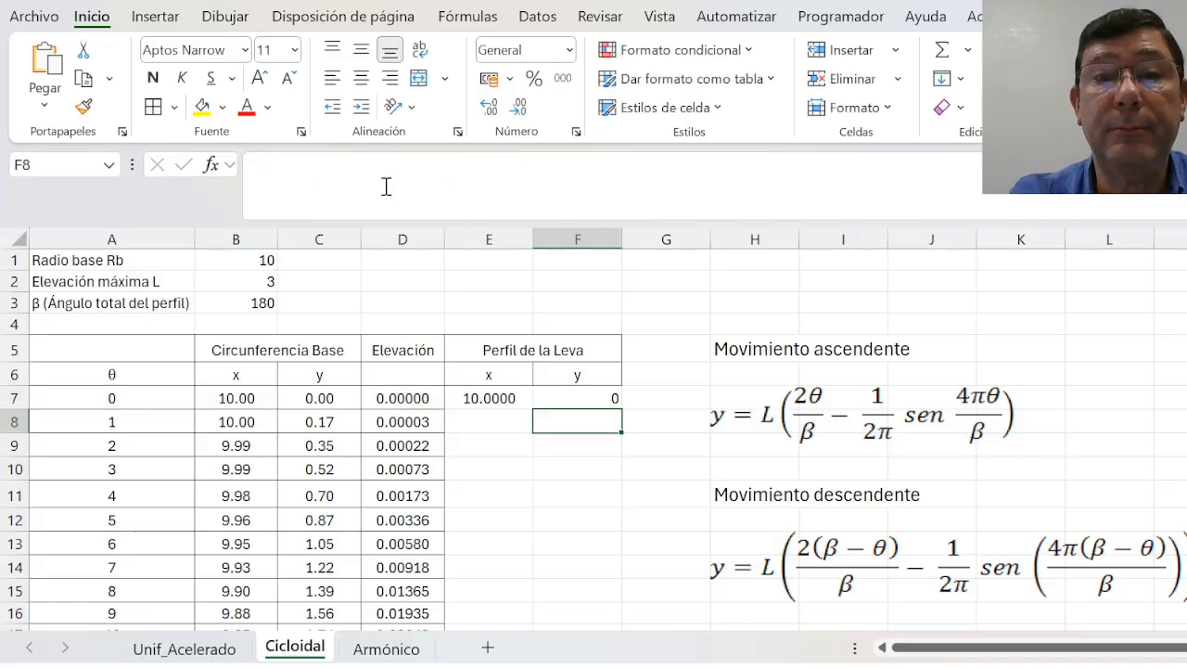
Step: Copy the formatting of E7 to F7 and fill both cam profile formulas down for all the listed angles
left_click(519, 399)
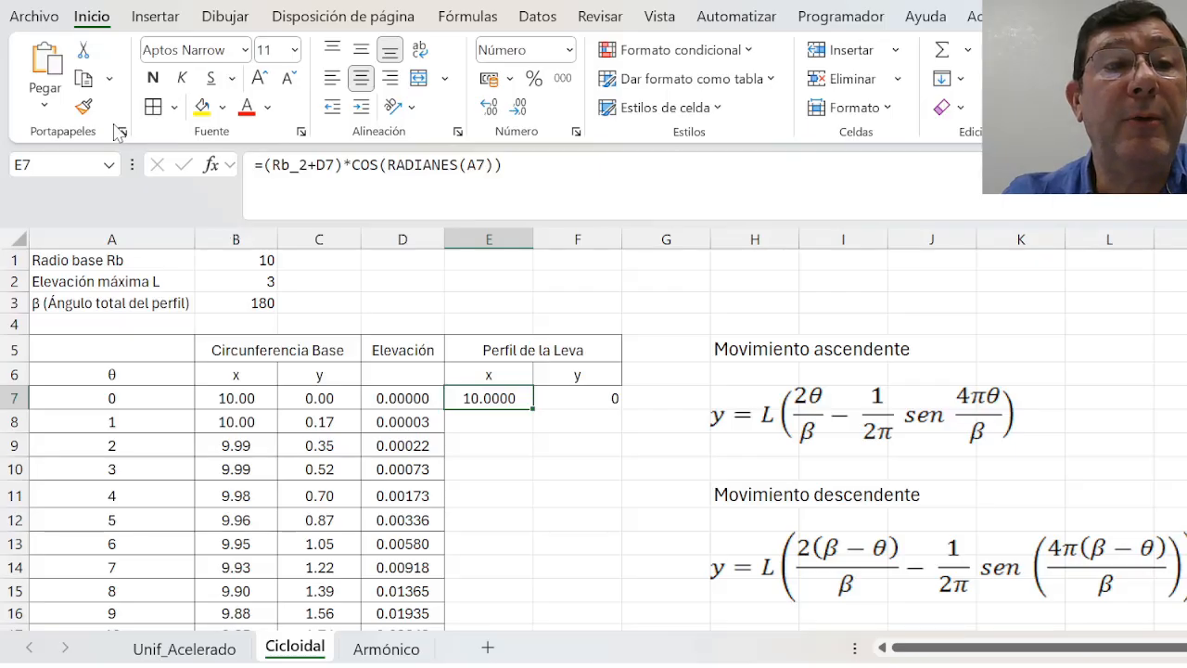
left_click(83, 109)
left_click(594, 396)
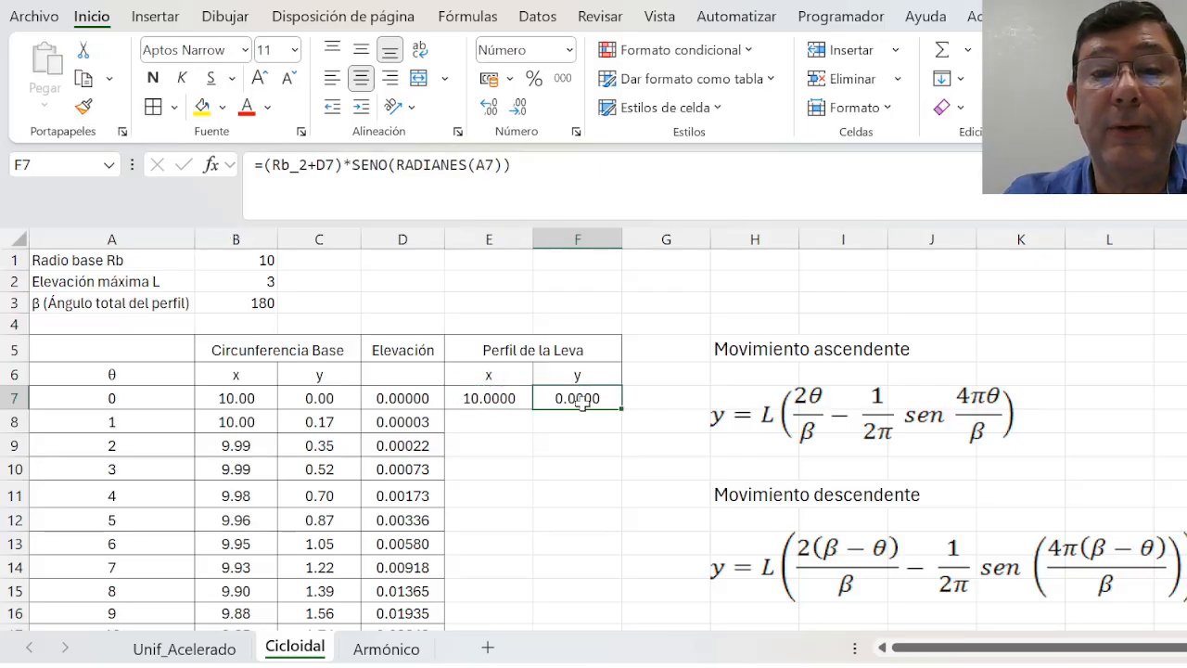
left_click_drag(524, 399, 584, 399)
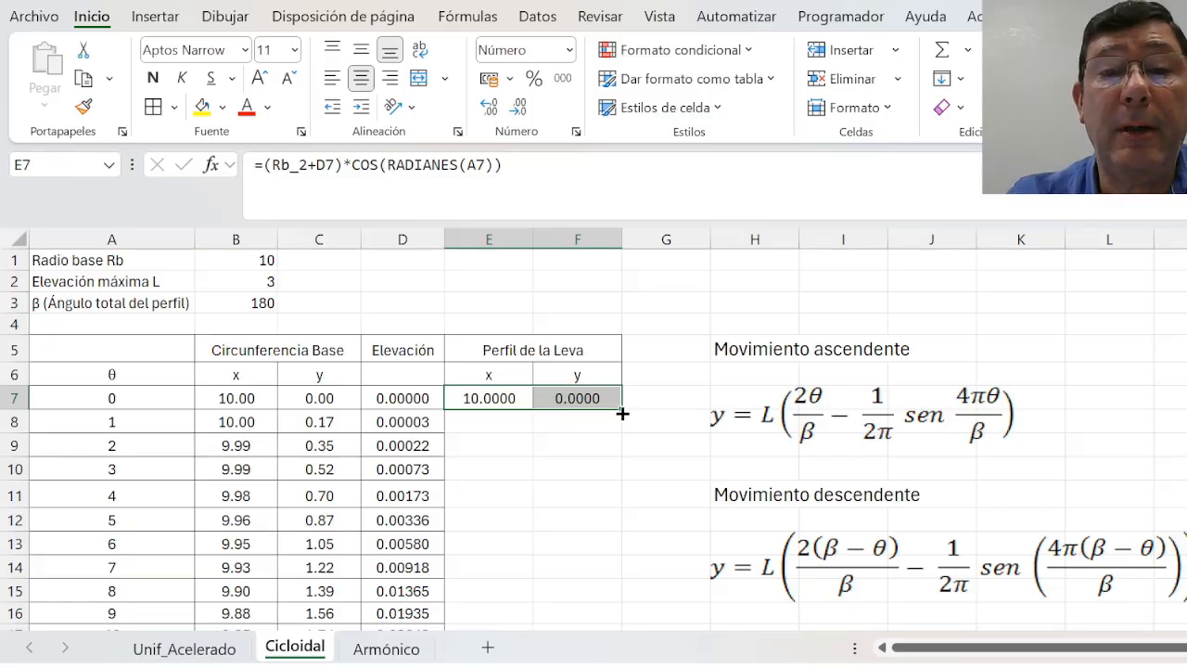
double_click(621, 414)
Step: Examine the cam profile x and y values across the angles, comparing them with the base circle beyond 180°
scroll(580, 492, "down", 1)
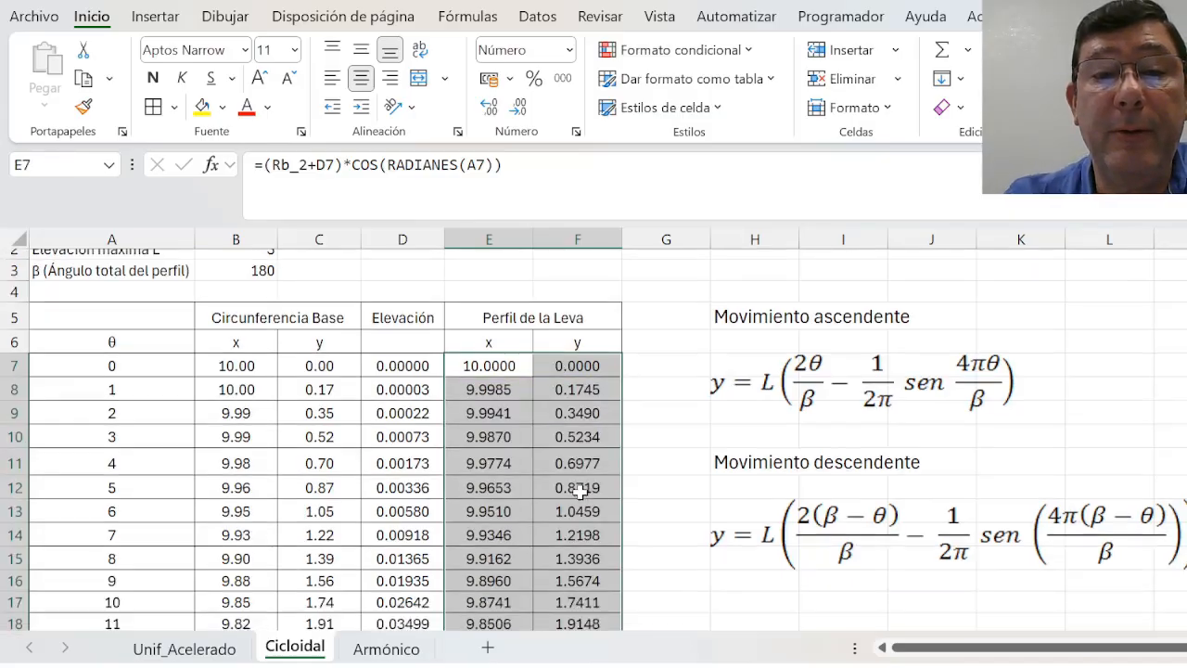
scroll(579, 492, "down", 20)
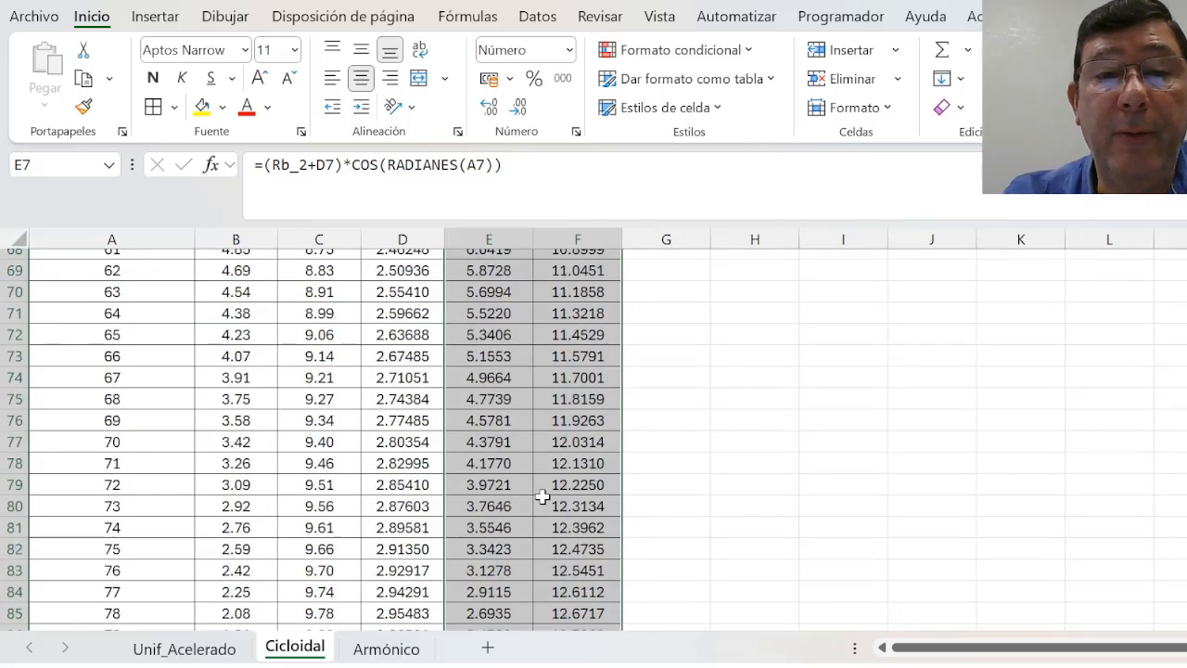
scroll(542, 498, "down", 20)
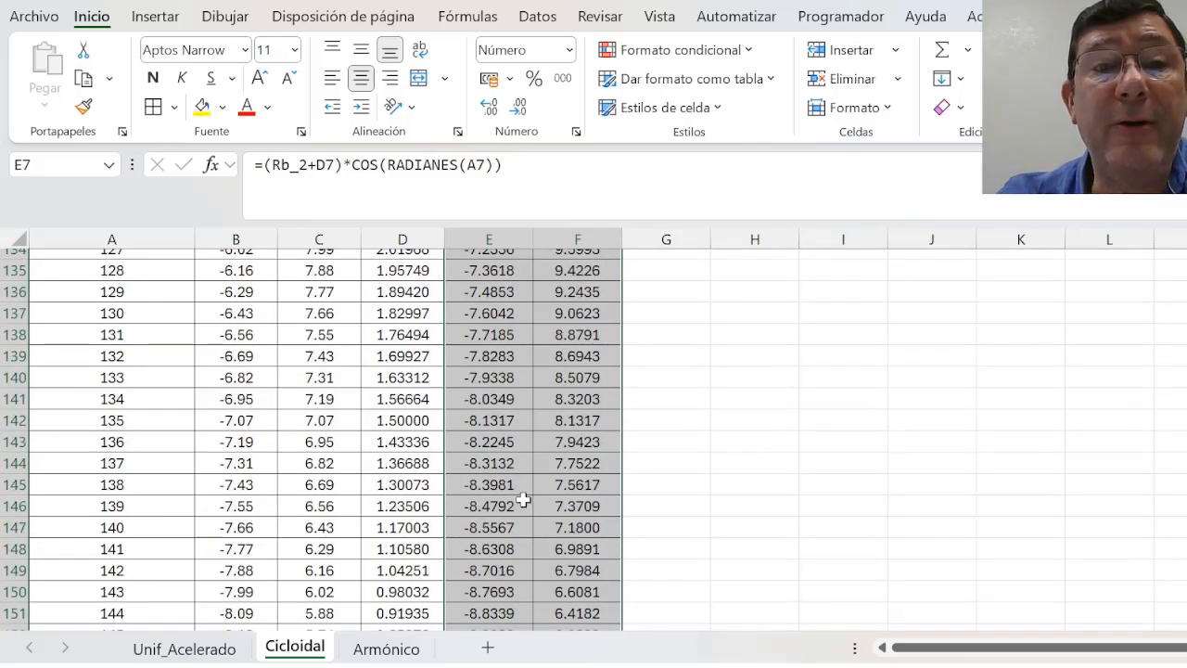
scroll(524, 500, "down", 16)
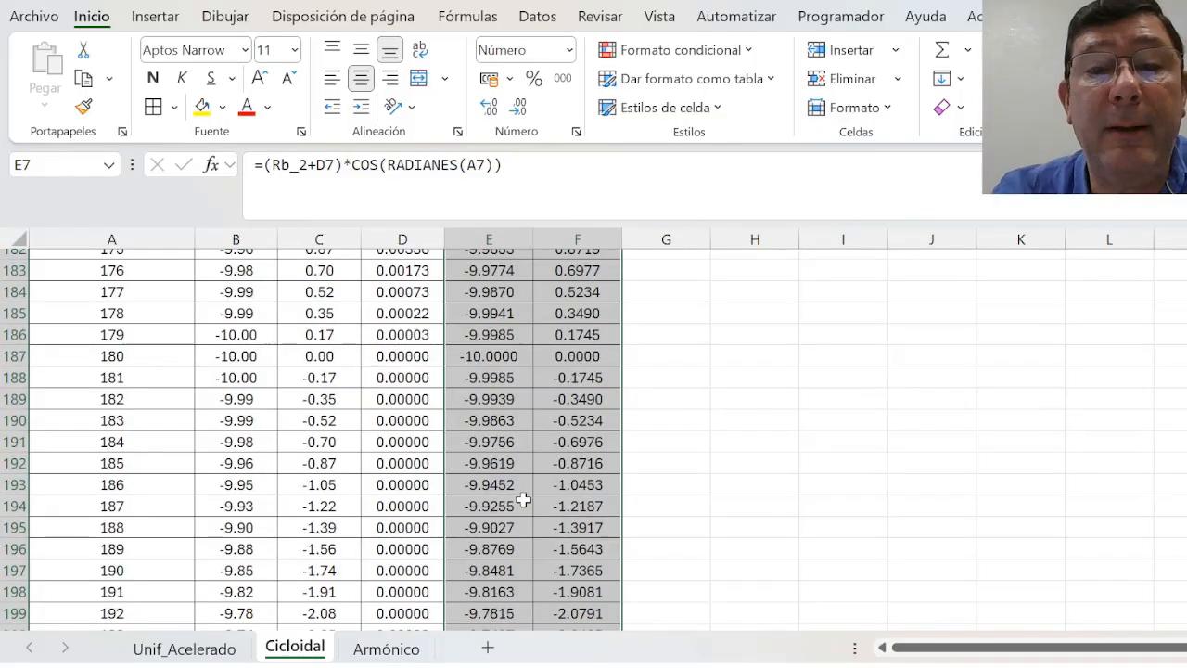
scroll(524, 500, "down", 20)
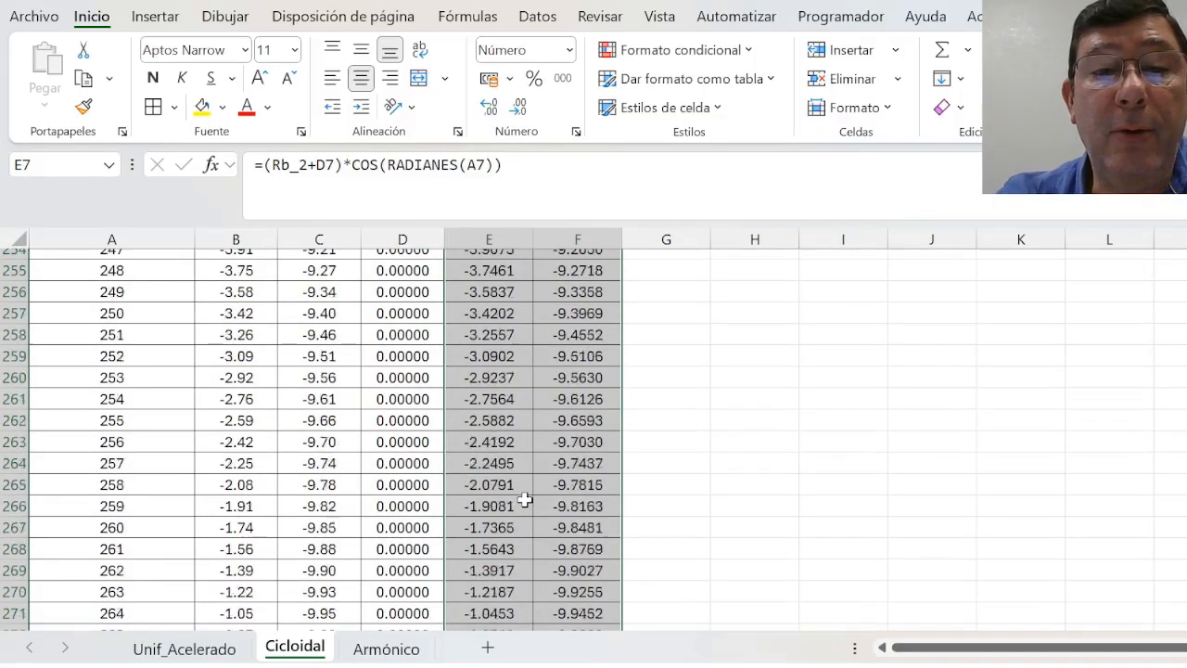
scroll(524, 500, "down", 6)
scroll(524, 500, "up", 1)
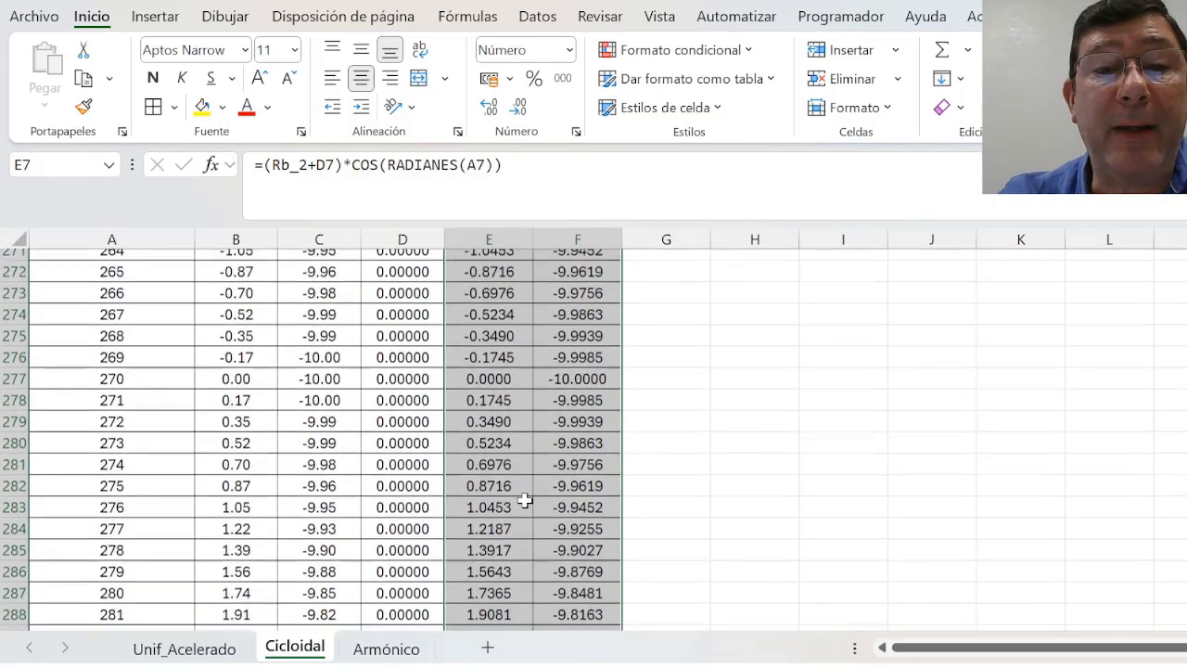
scroll(524, 500, "up", 11)
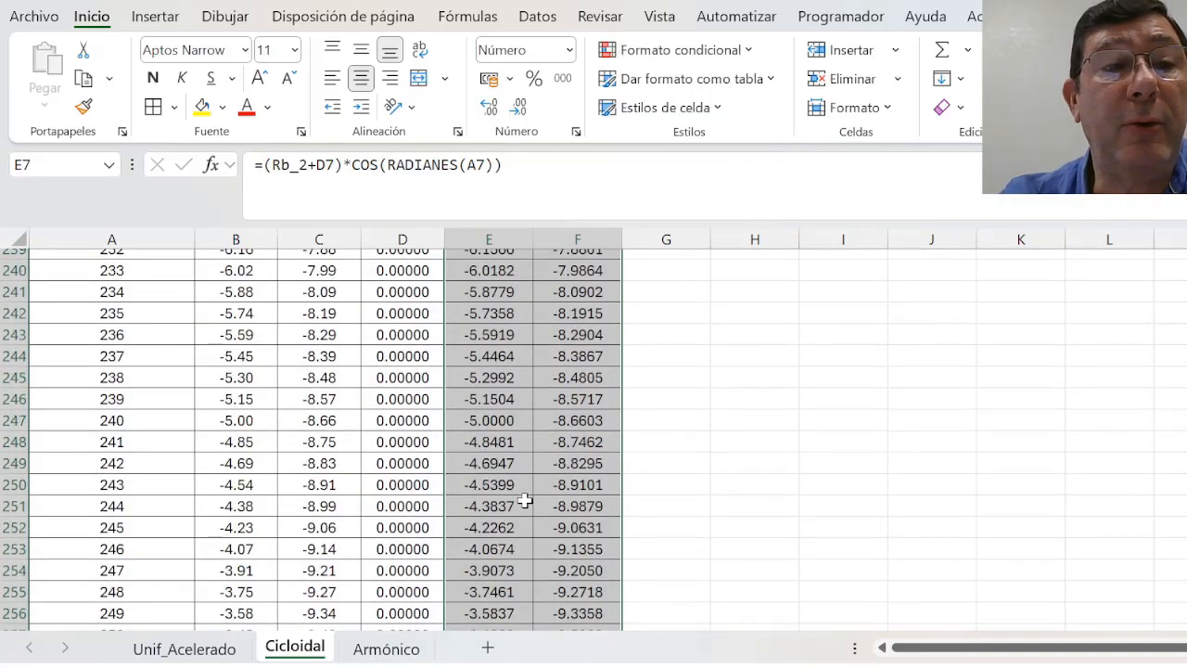
scroll(523, 500, "up", 10)
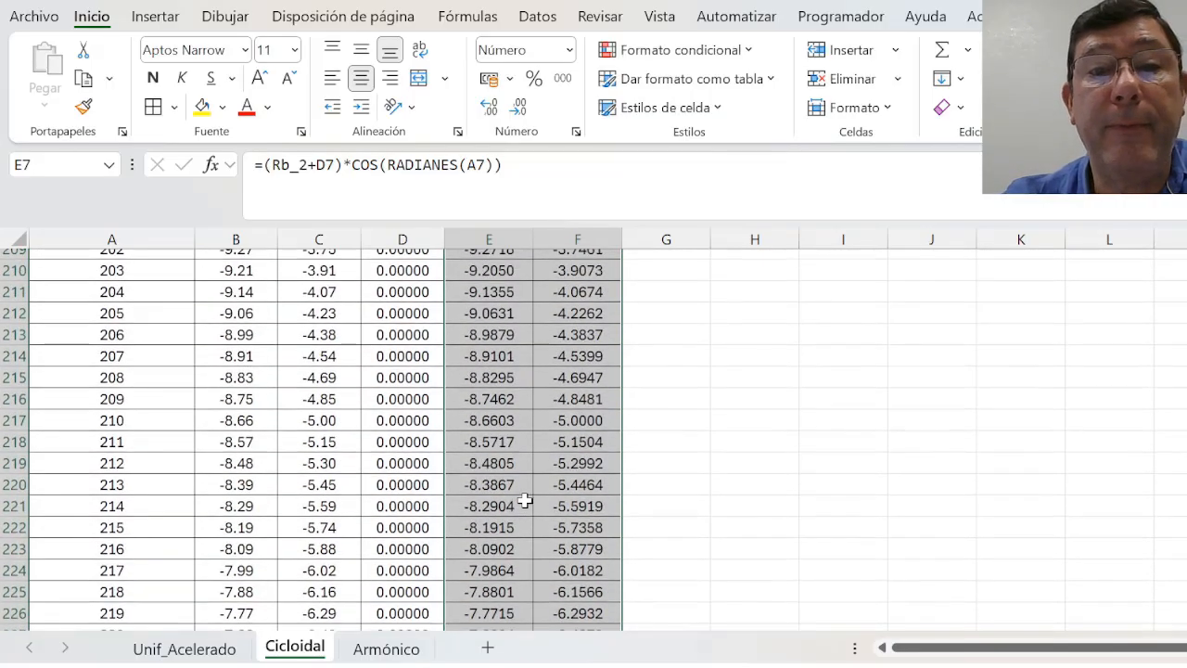
scroll(524, 501, "up", 2)
scroll(520, 418, "up", 1)
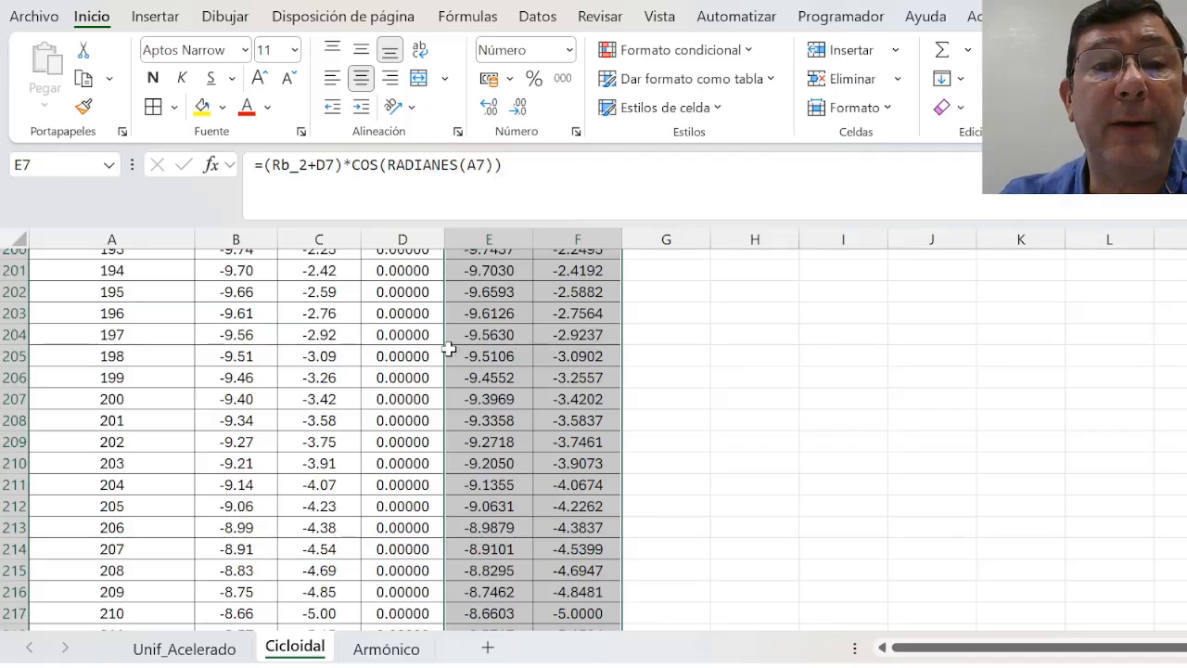
scroll(411, 365, "up", 5)
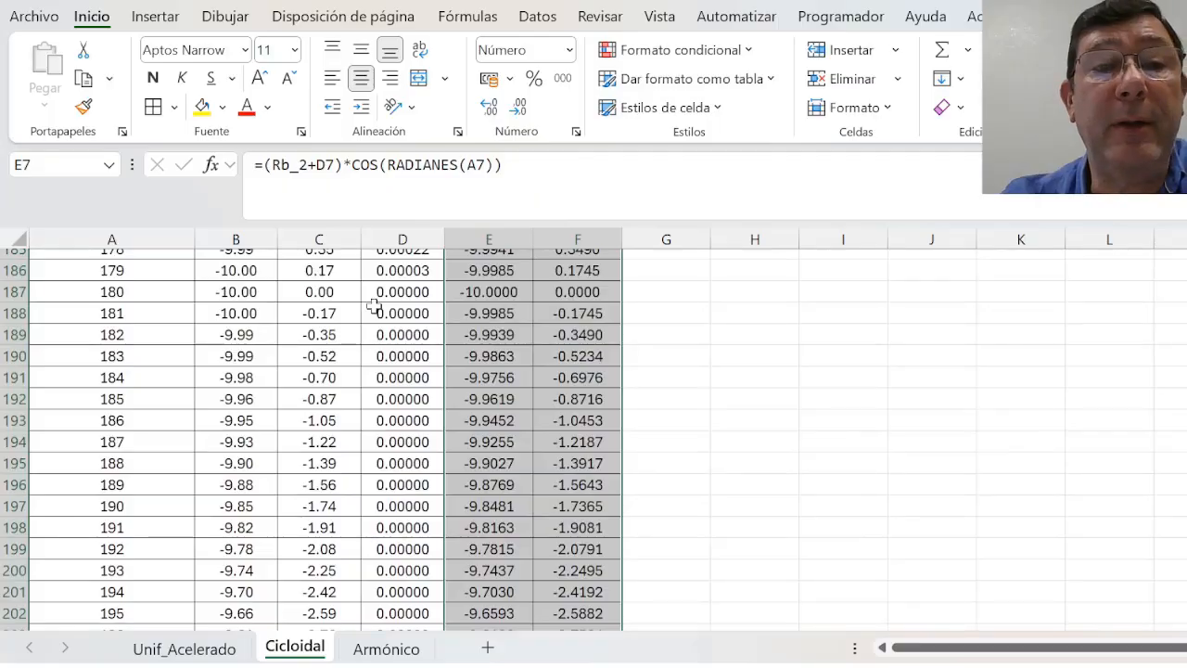
Step: Show the base circle x and y values in columns B and C with four decimals for all angles
left_click(475, 295)
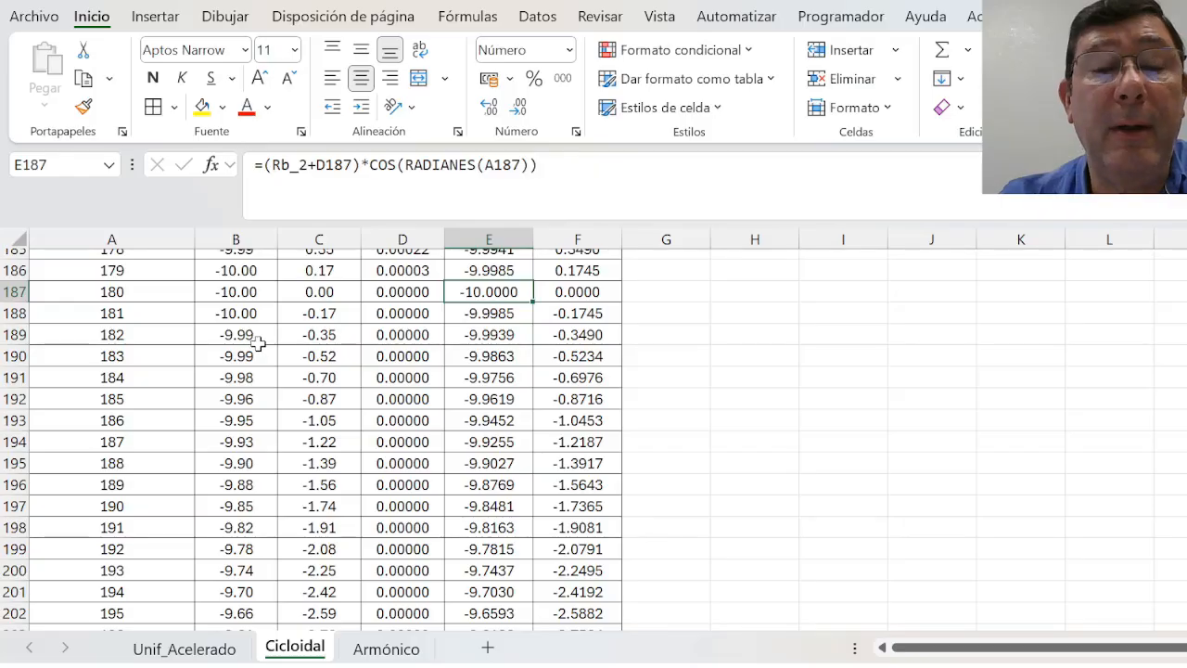
scroll(248, 335, "up", 10)
scroll(249, 335, "up", 20)
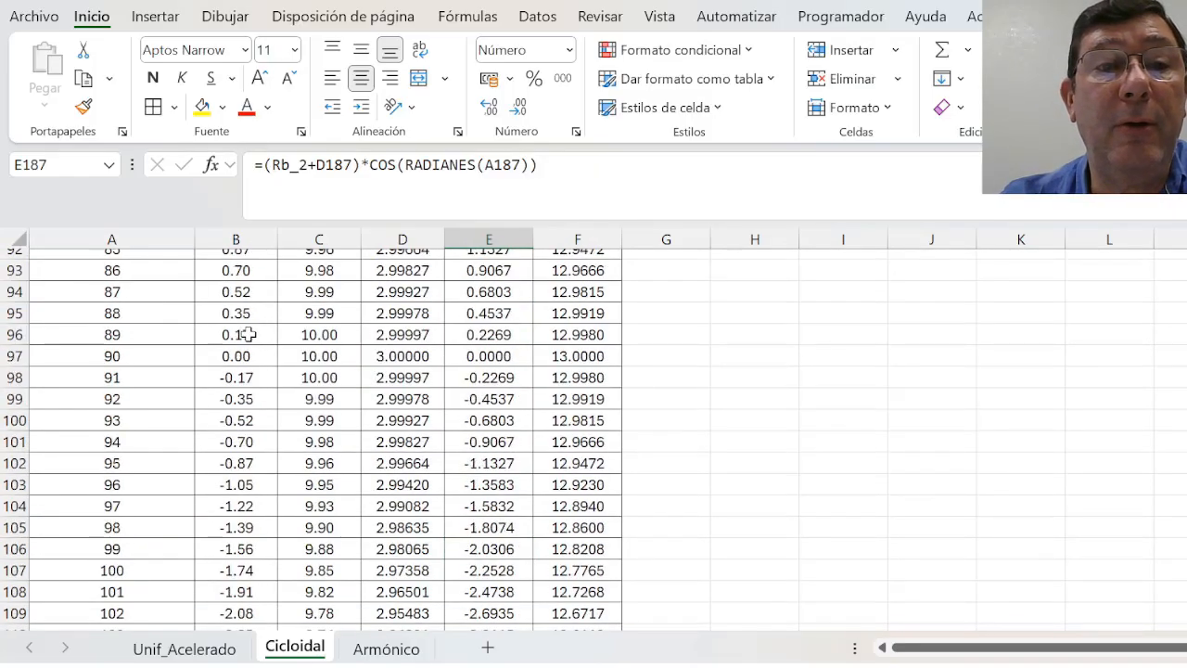
scroll(248, 335, "up", 11)
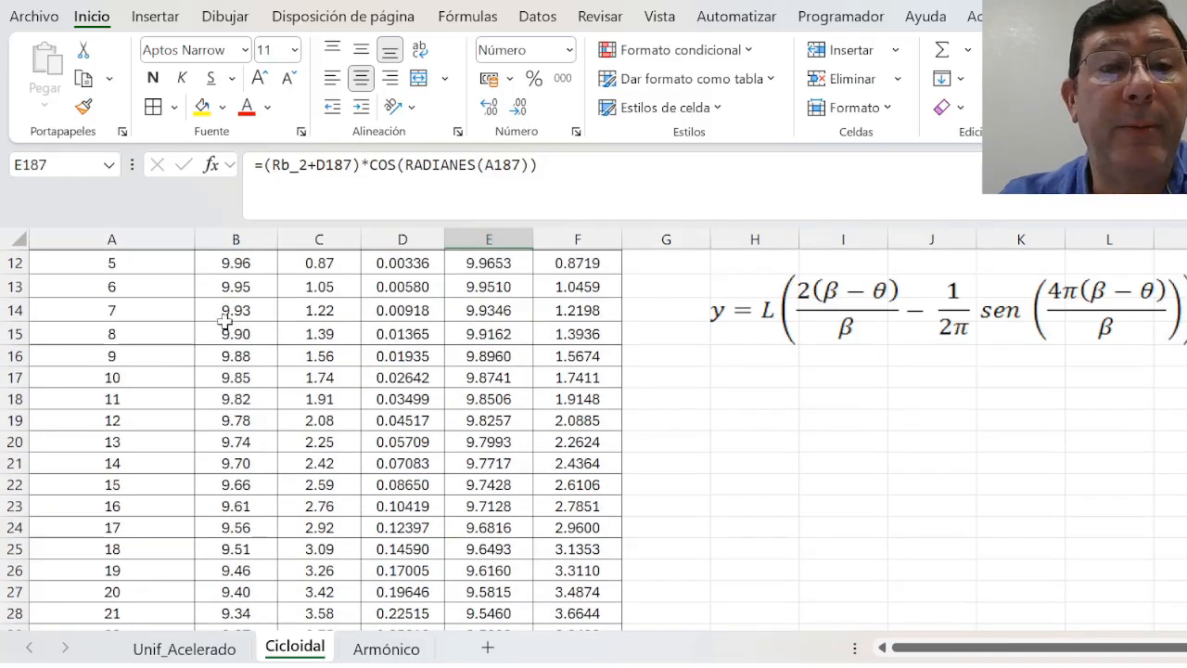
left_click_drag(239, 394, 295, 620)
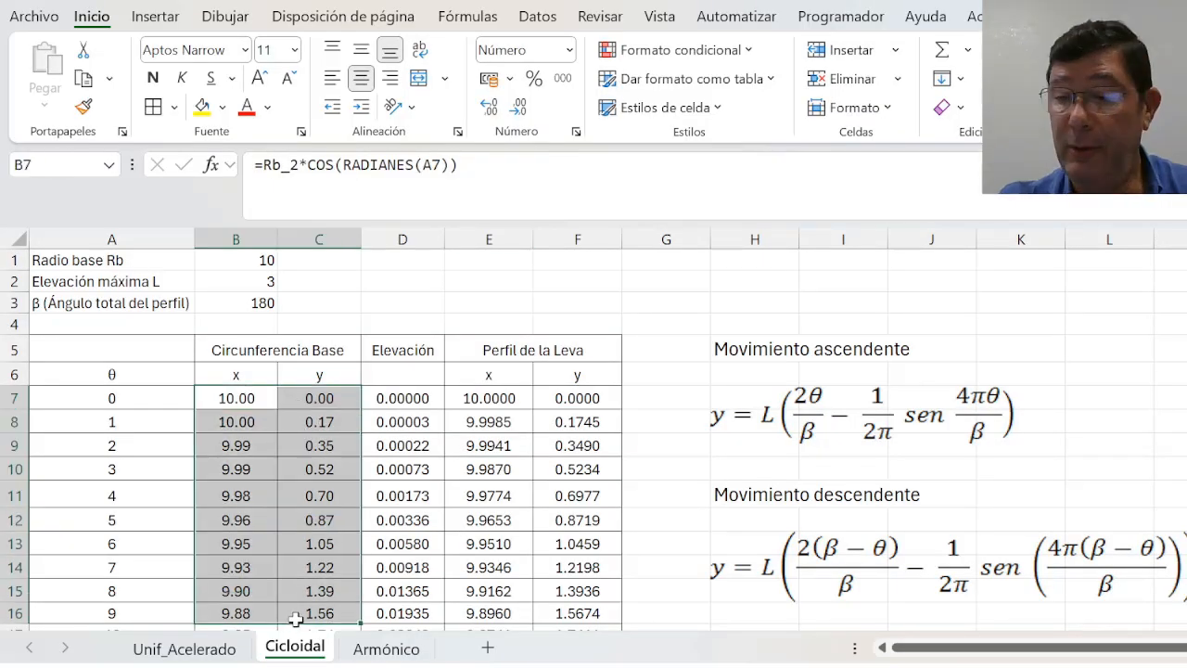
key("ctrl+shift+Down")
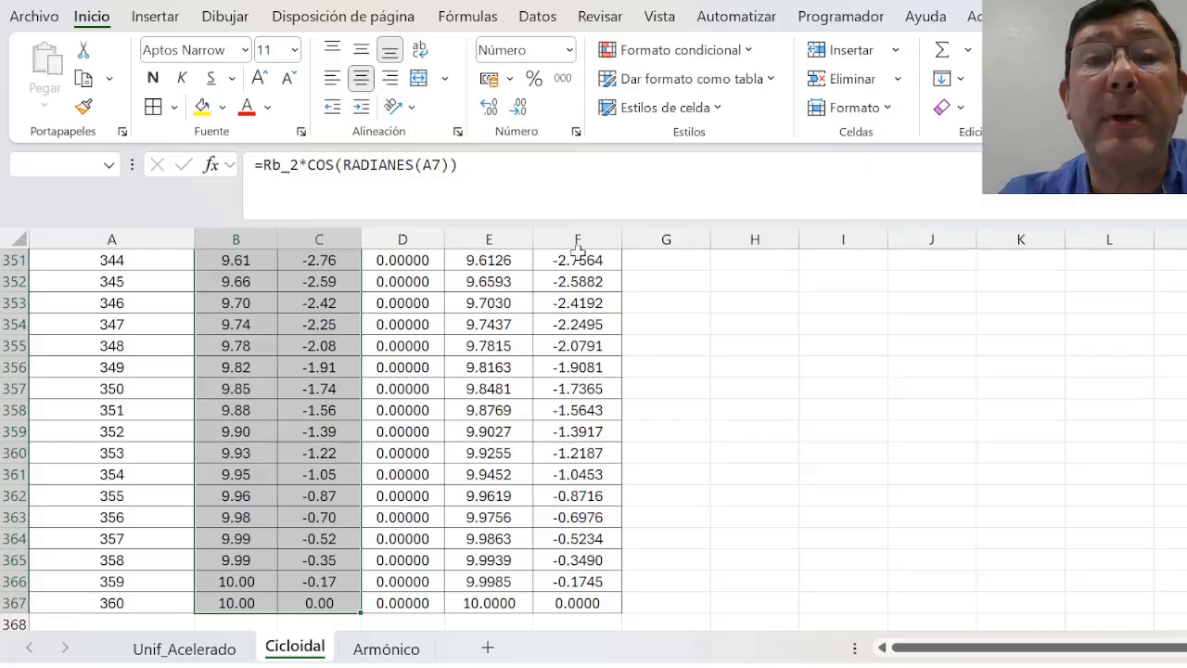
left_click(488, 107)
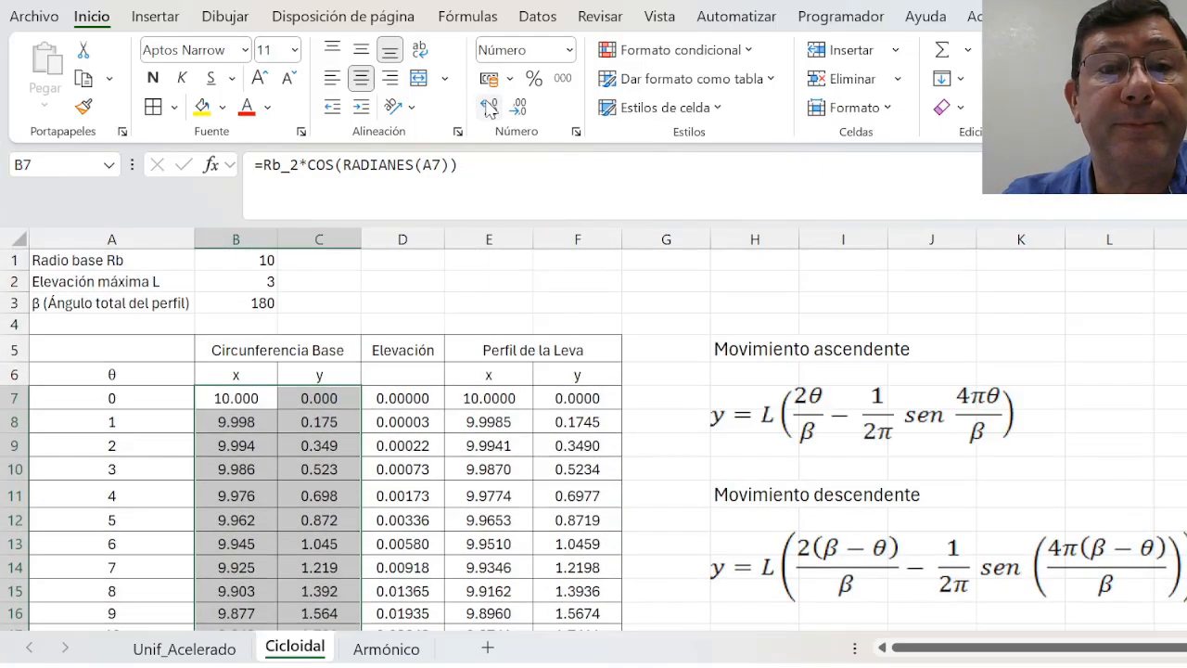
left_click(488, 107)
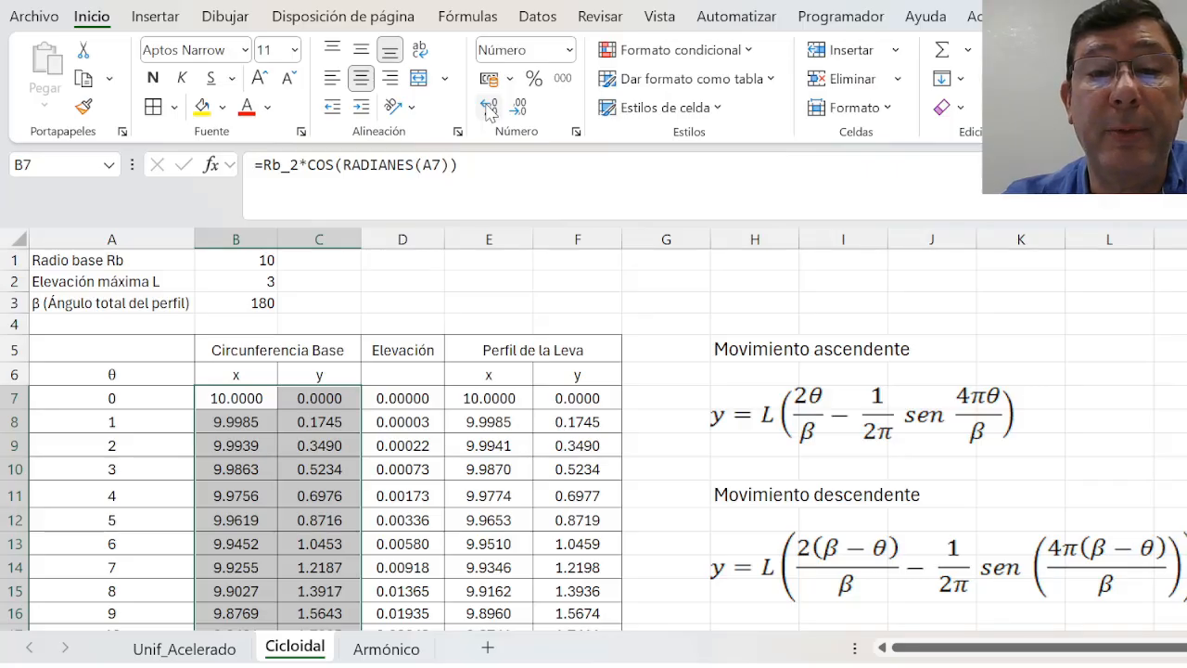
Step: Compare the base circle coordinates with the cam profile coordinates around 90° and around 180°
scroll(342, 482, "down", 10)
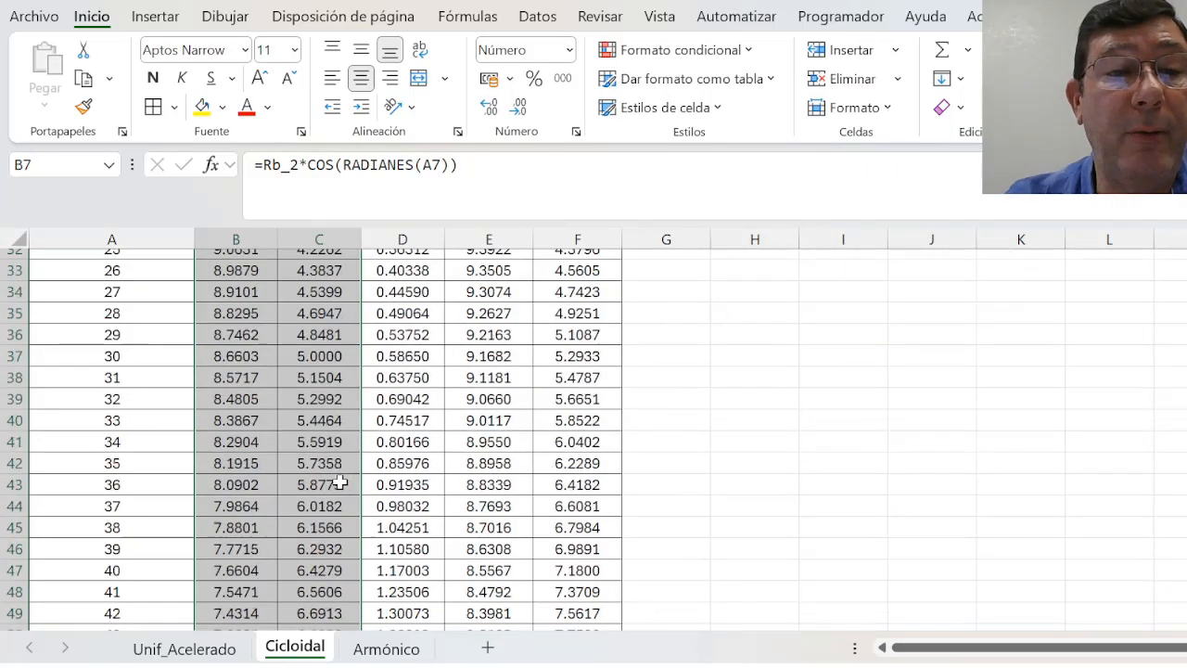
scroll(341, 483, "down", 20)
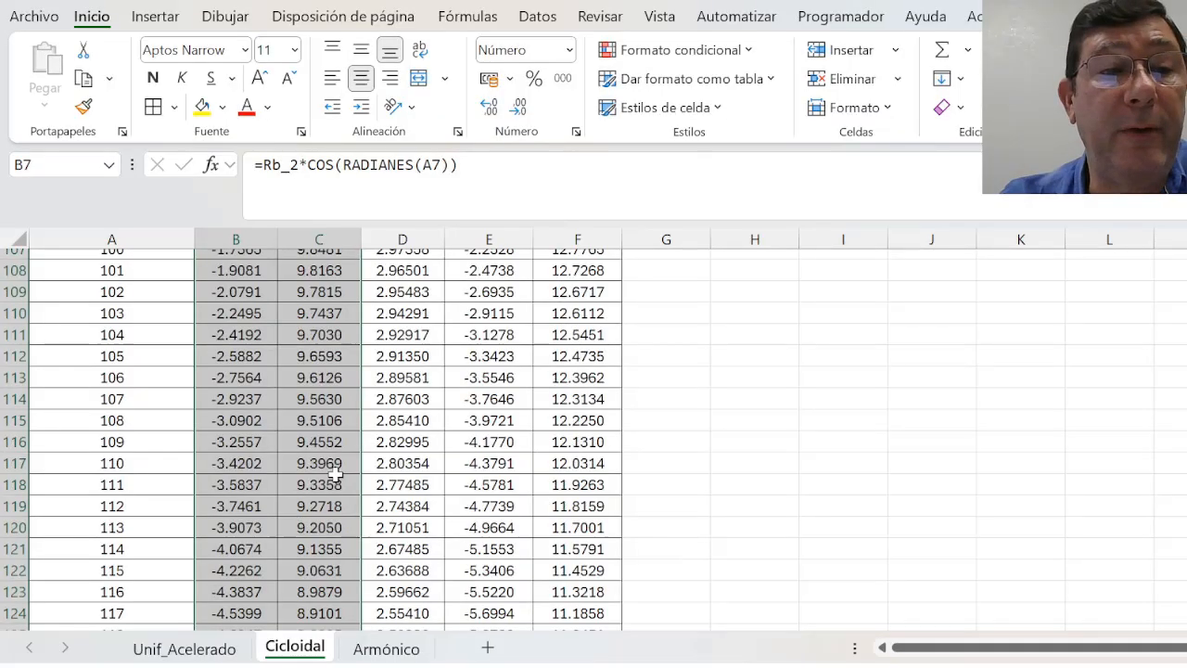
scroll(336, 475, "up", 4)
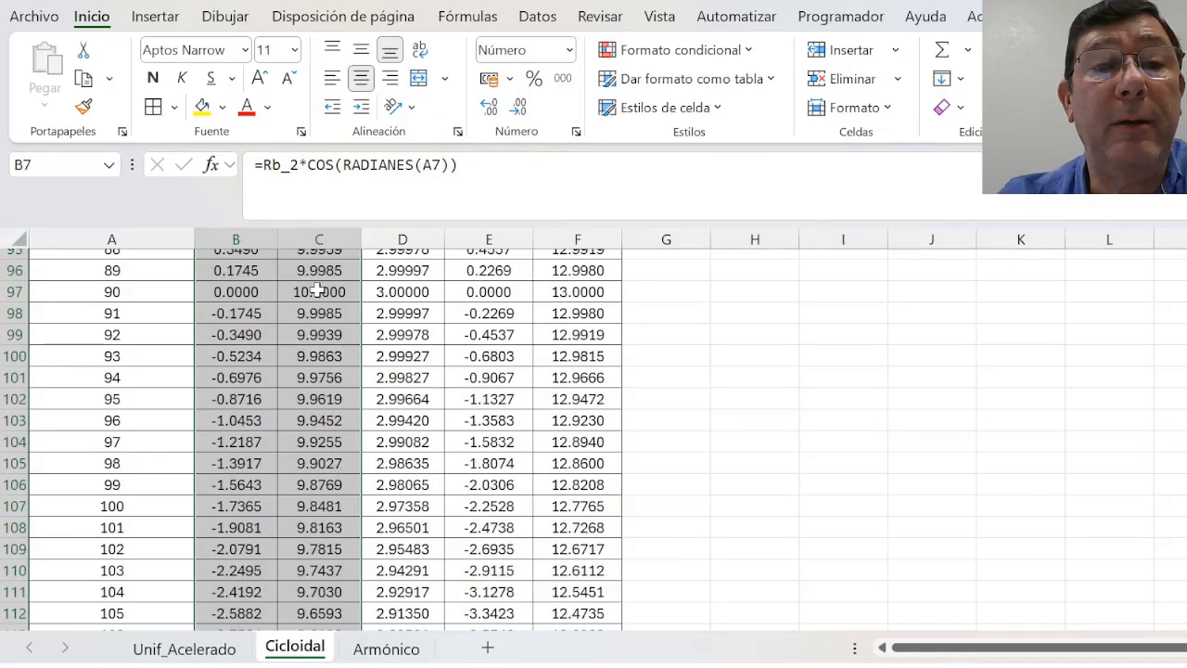
scroll(264, 496, "down", 20)
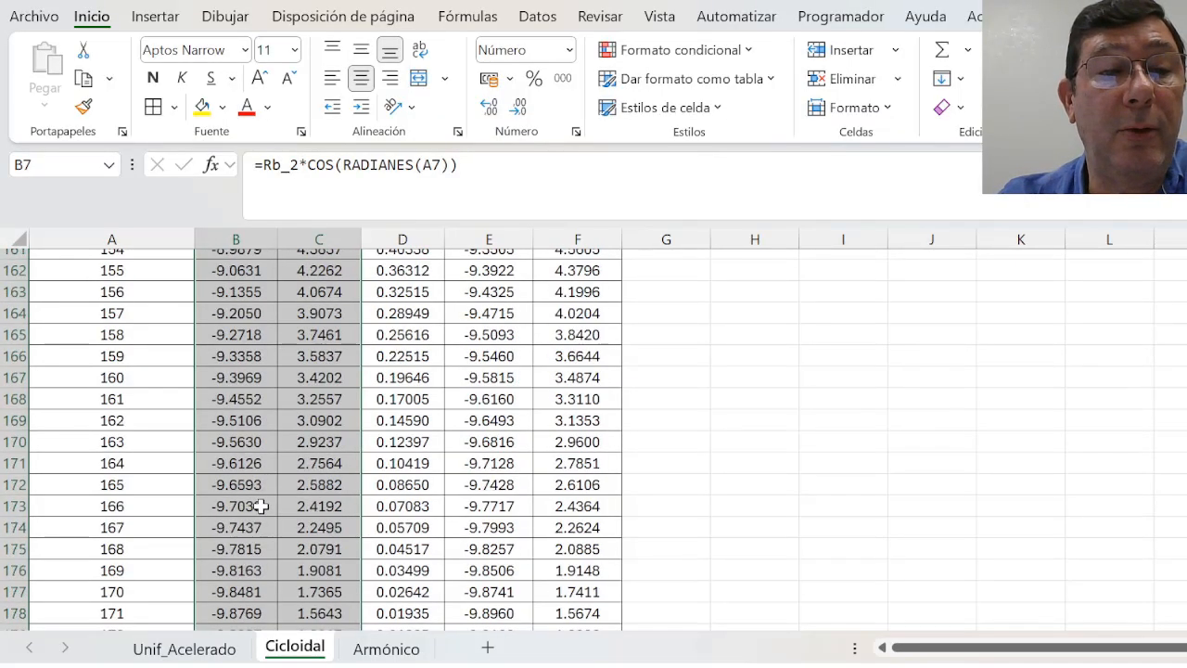
scroll(261, 505, "down", 6)
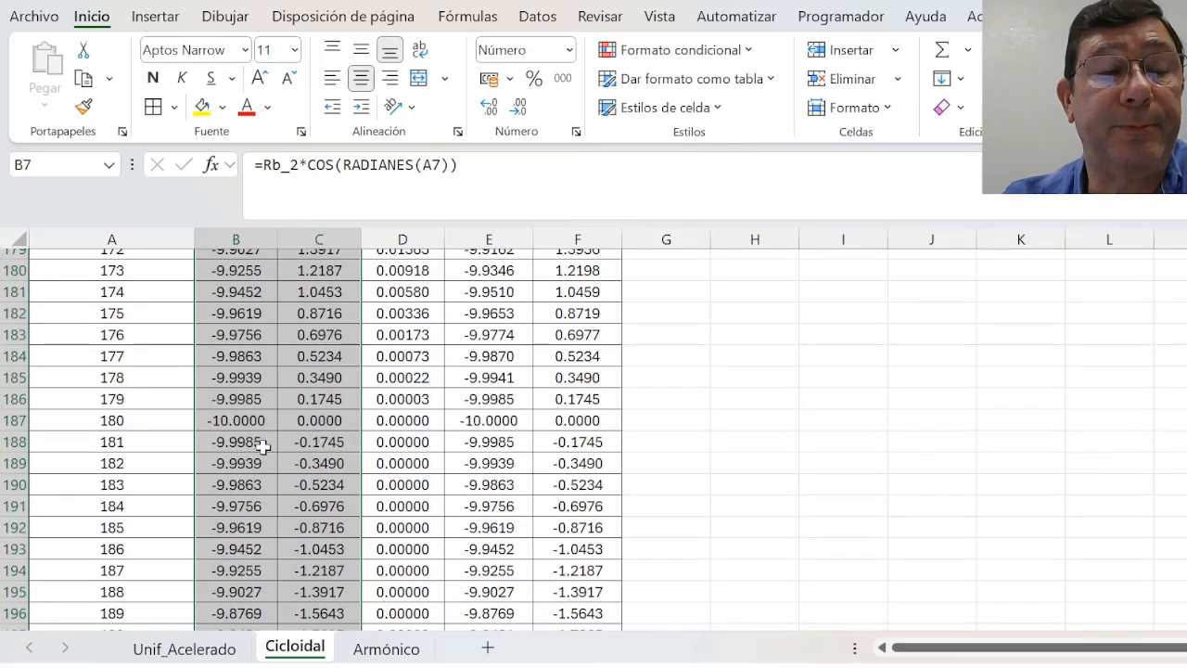
left_click(263, 421)
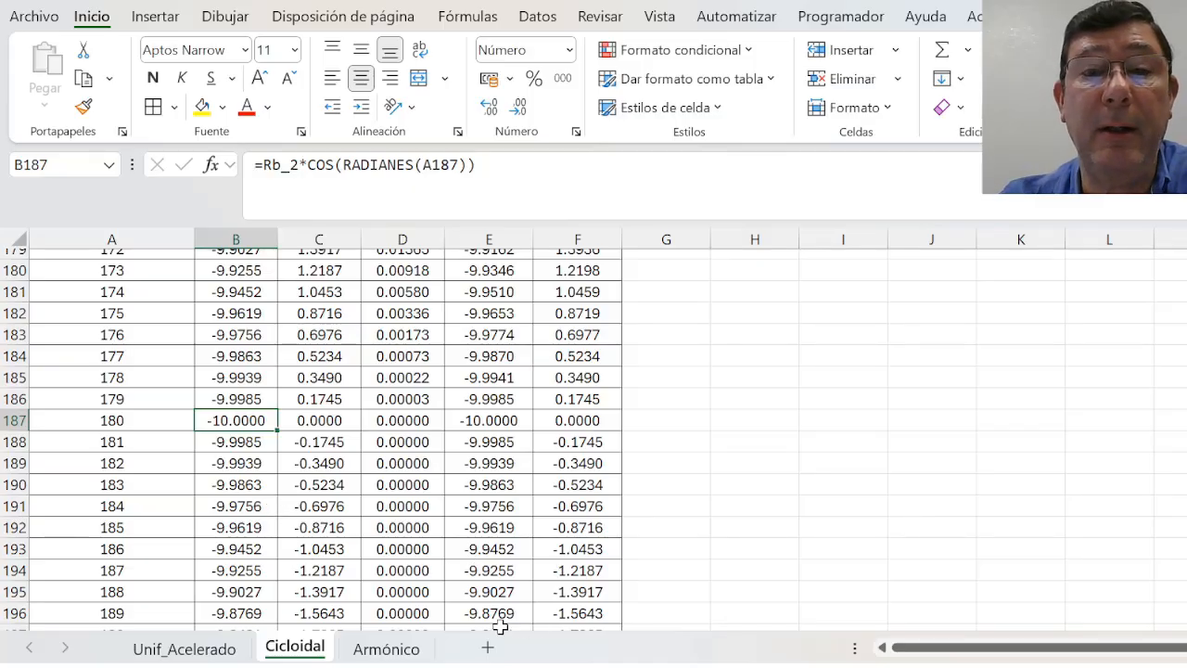
scroll(489, 575, "up", 20)
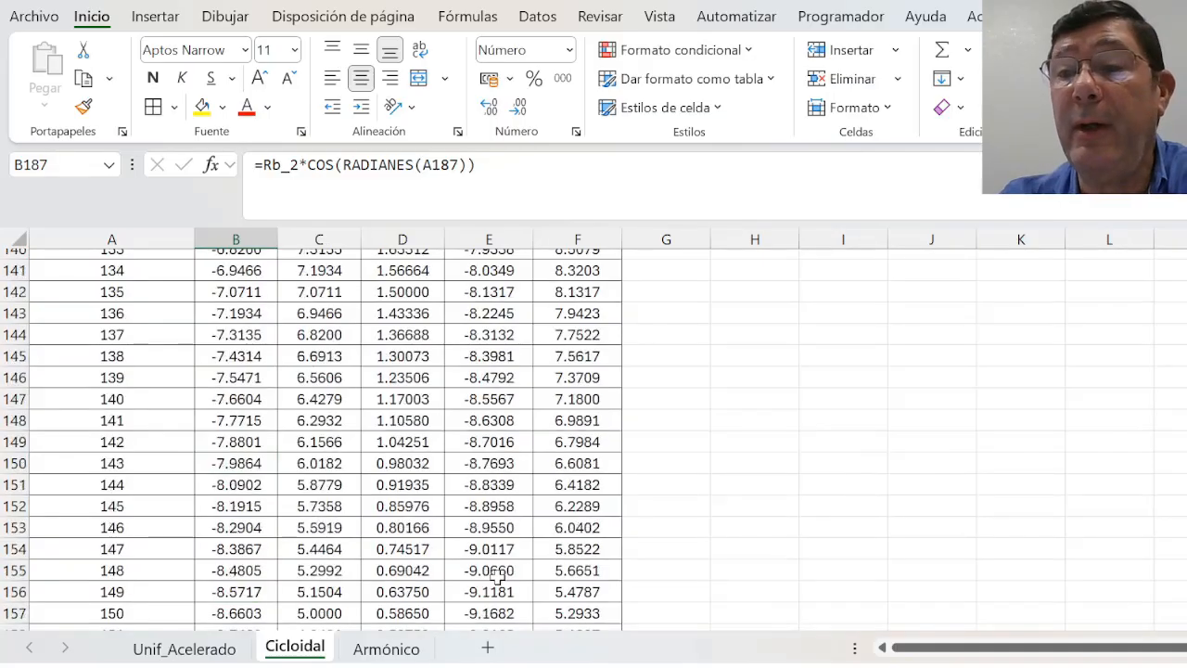
scroll(494, 577, "up", 18)
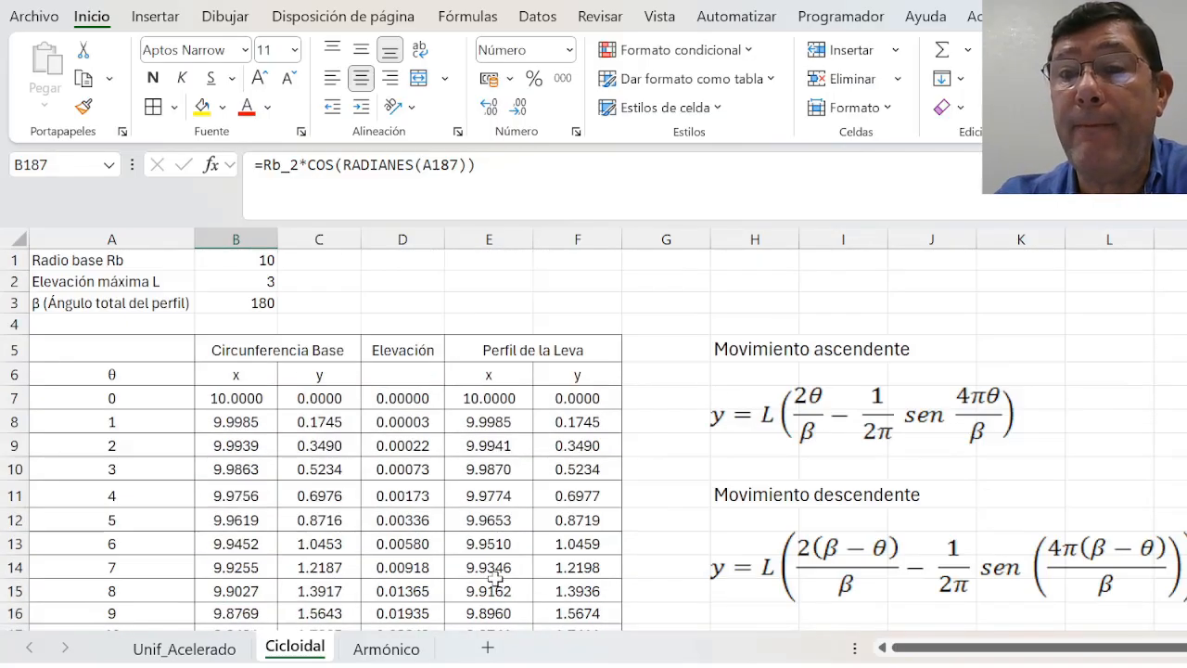
Step: Add the cam profile as a second series to the Circunferencia Base chart, with E7:E367 as x values and the profile's y column as y values
left_click_drag(969, 656, 1126, 658)
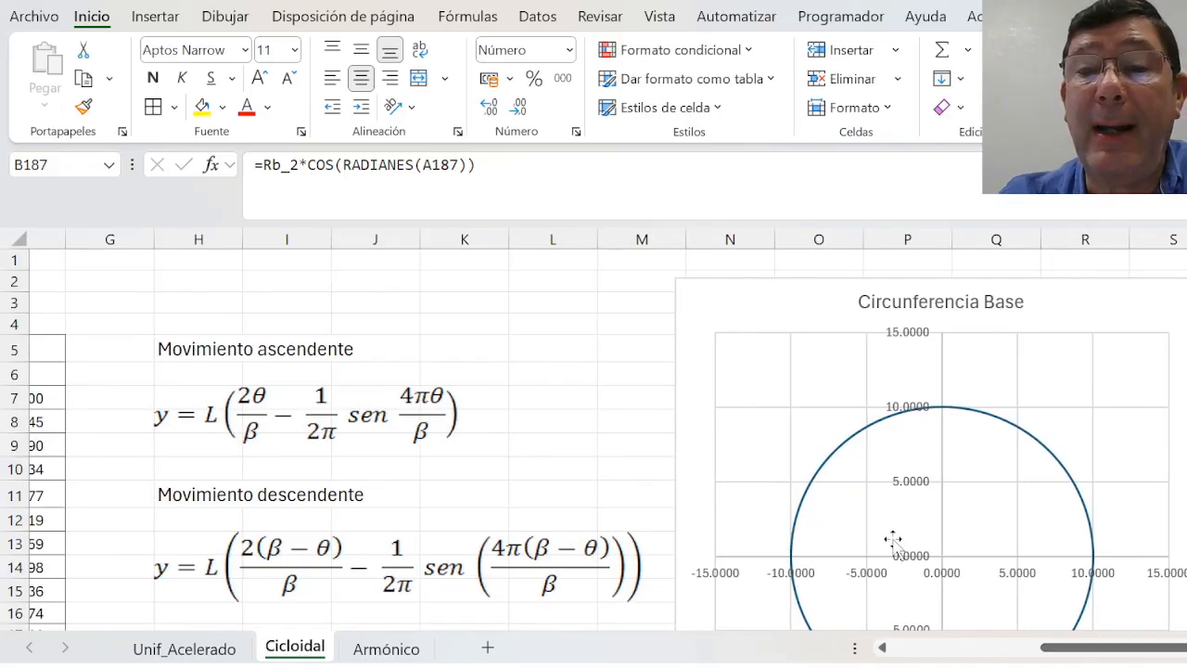
left_click(980, 517)
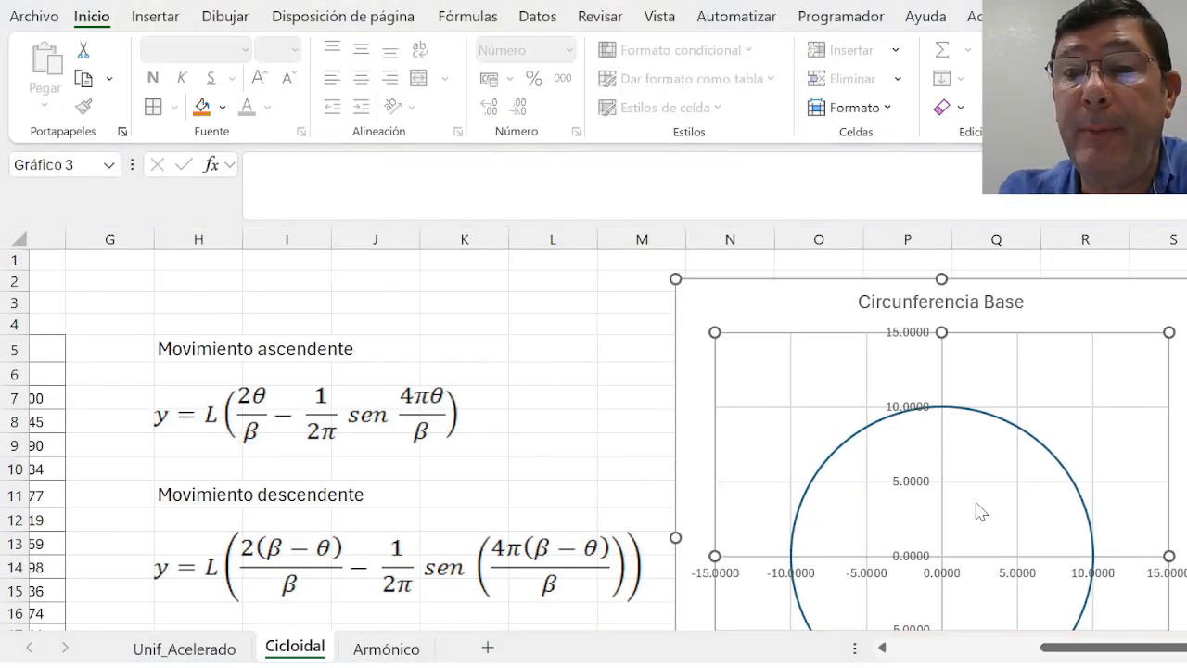
left_click(1049, 426)
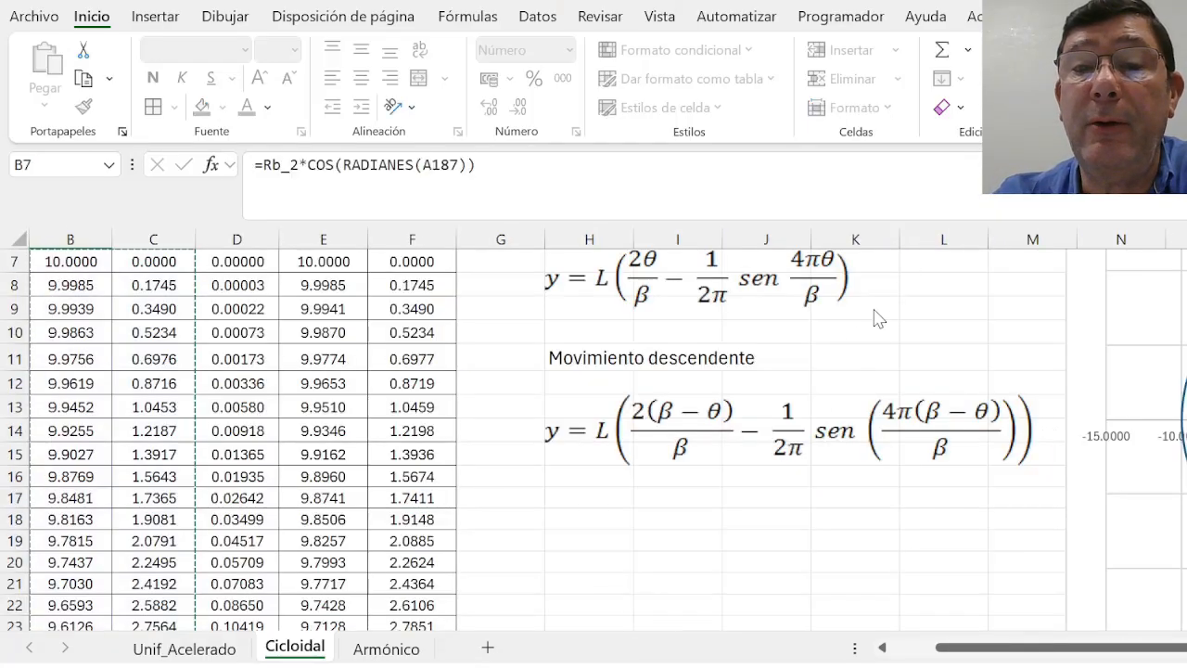
left_click(819, 379)
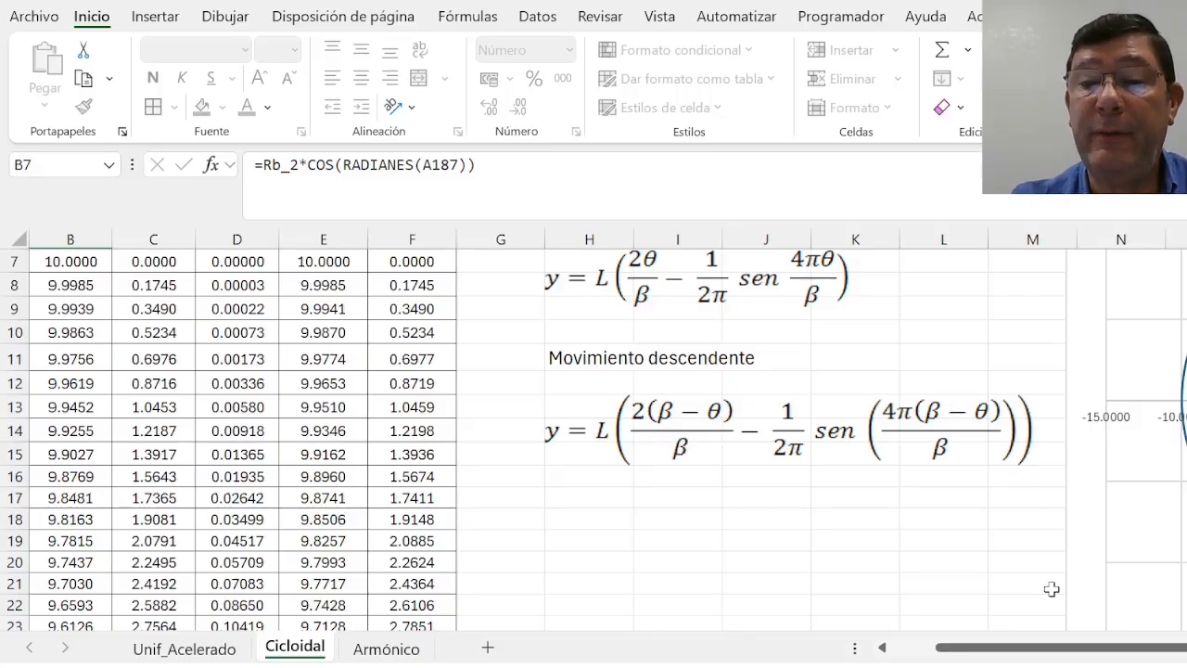
scroll(553, 557, "left", 1)
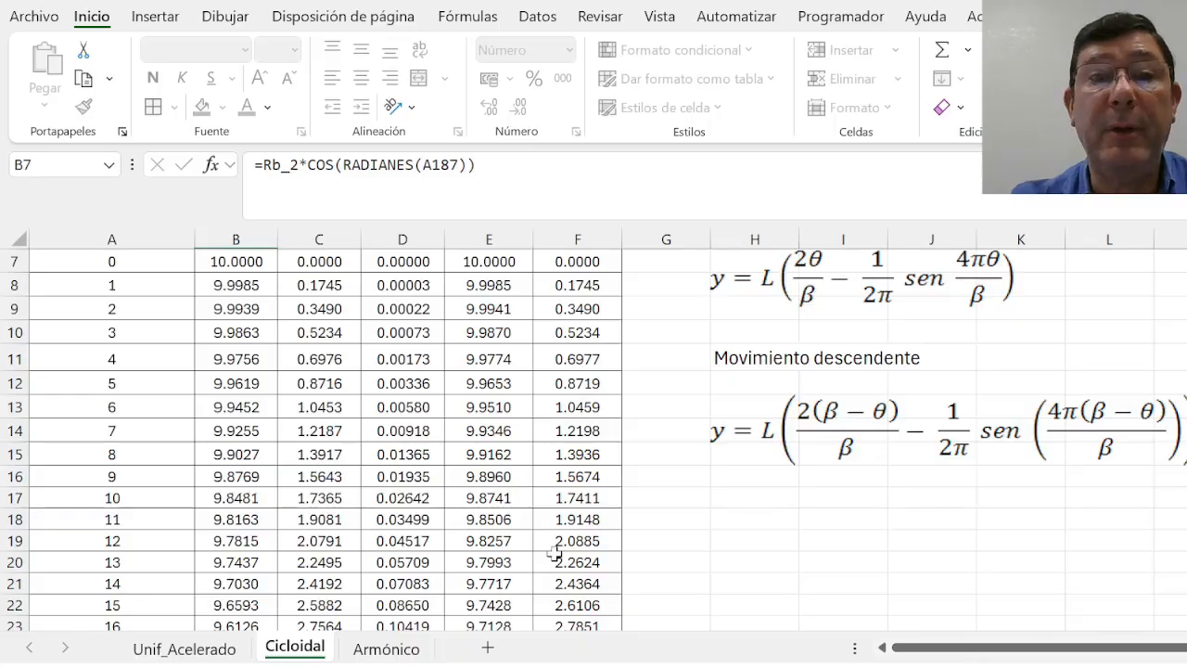
scroll(508, 343, "up", 2)
left_click(482, 399)
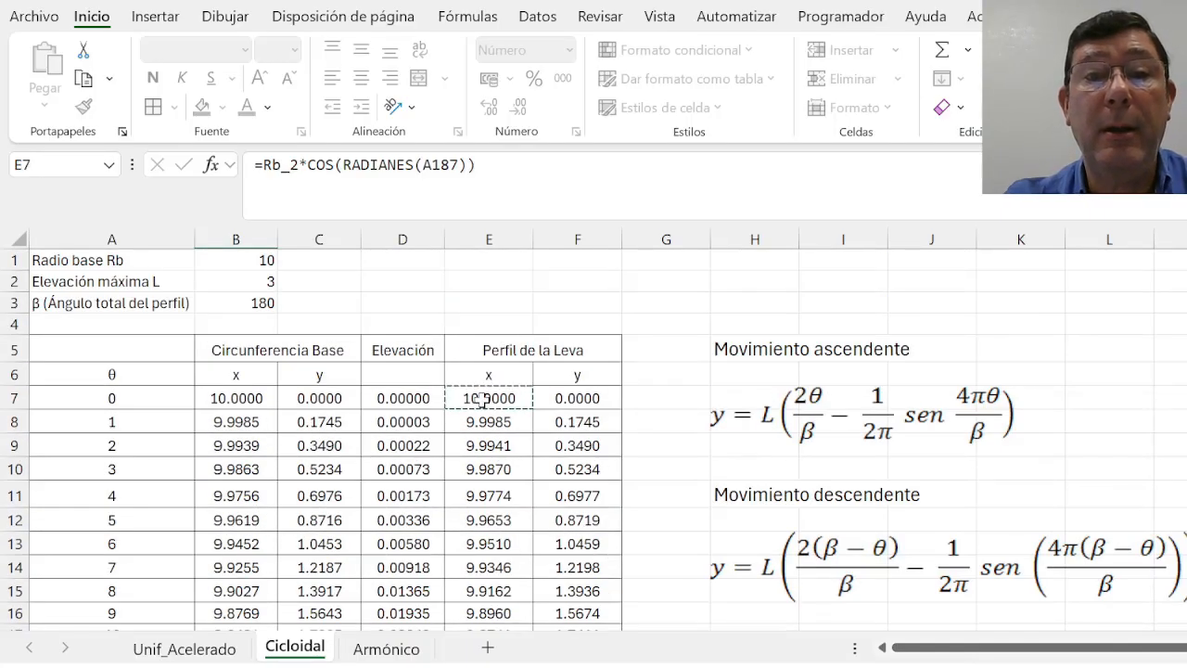
key("ctrl+c")
key("ctrl+shift+Down")
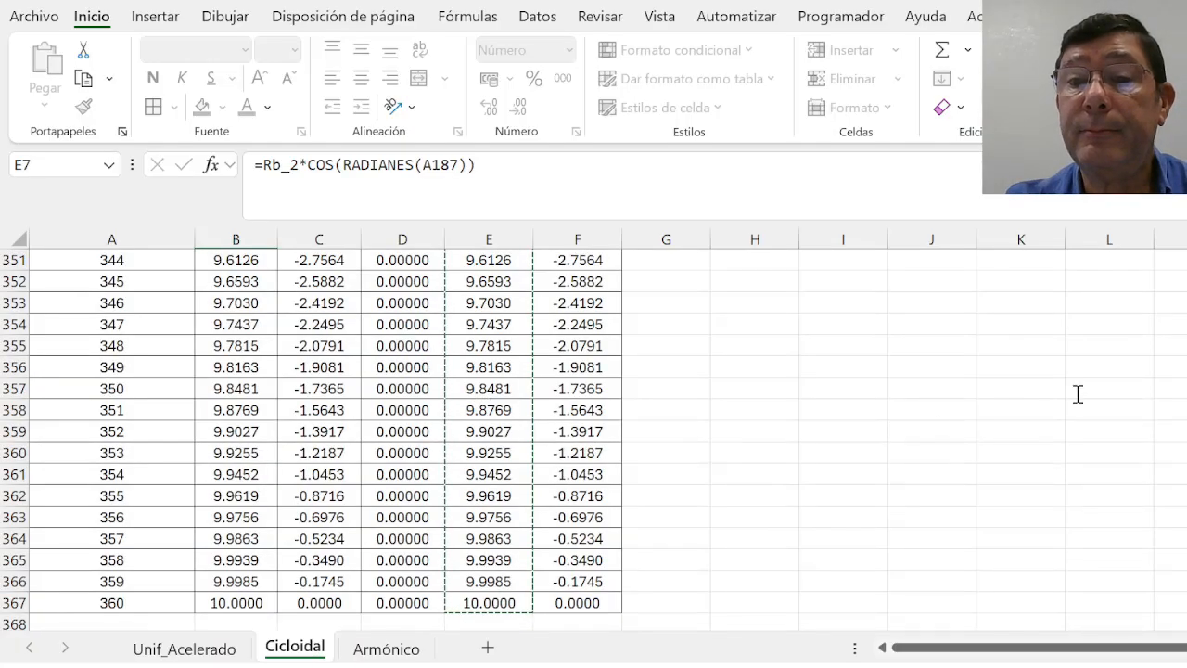
left_click(880, 397)
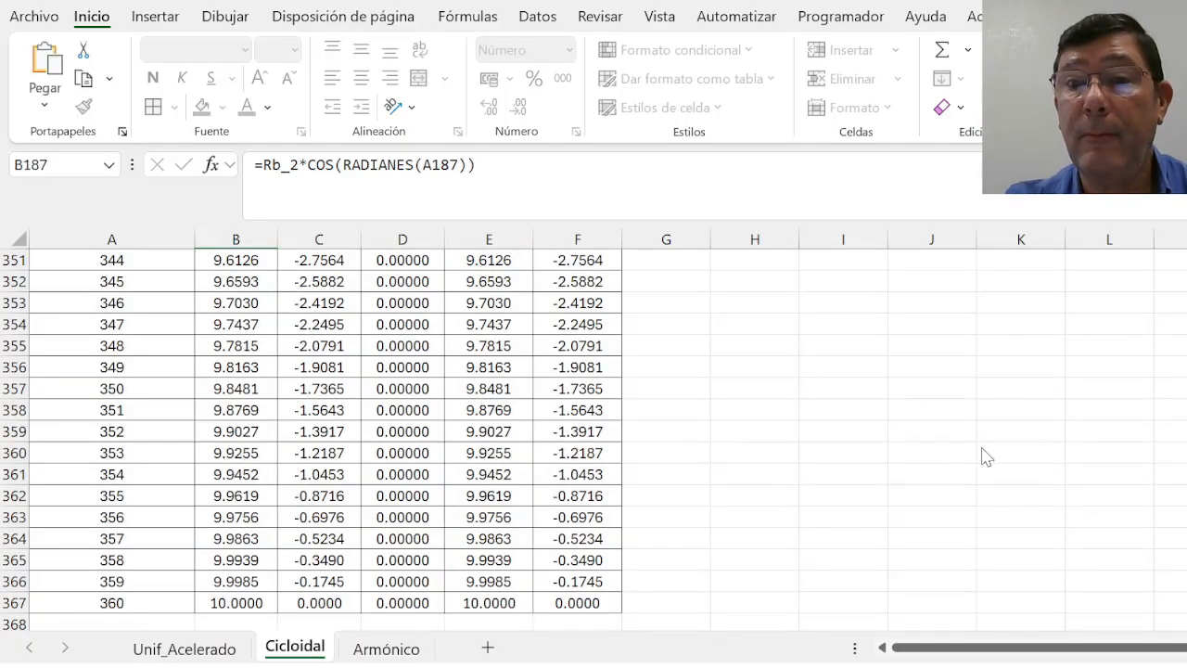
key("ctrl+BackSpace")
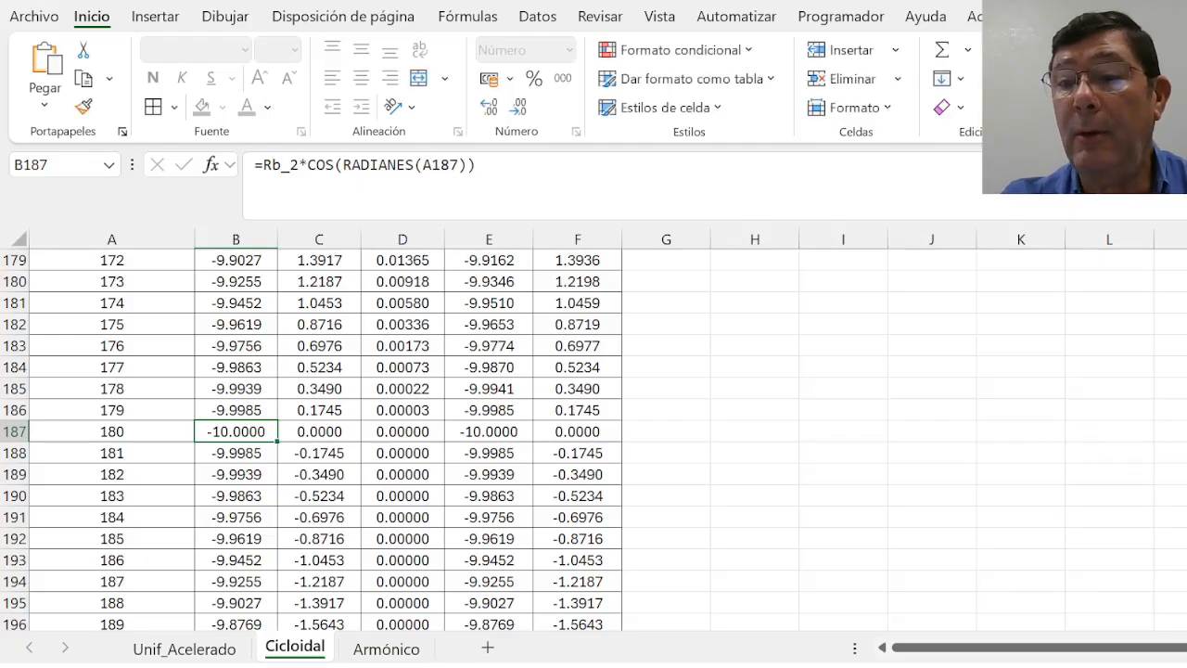
left_click(801, 559)
Step: Widen the chart of both curves slightly so that the base circle looks round
scroll(801, 560, "up", 2)
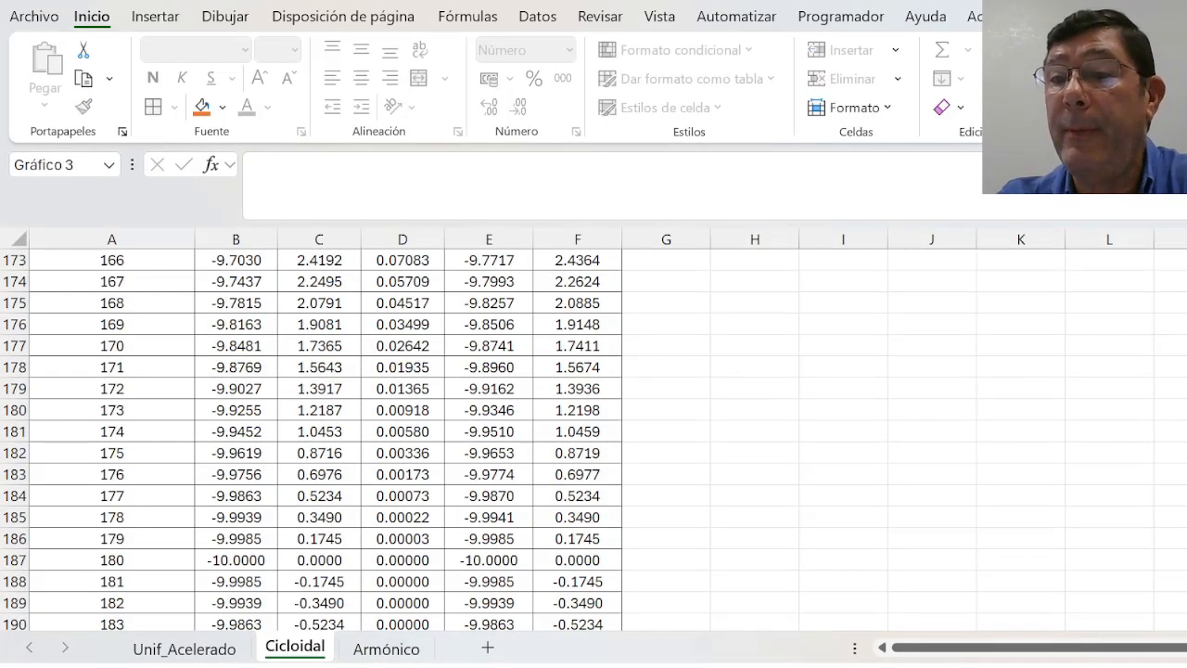
scroll(1117, 521, "up", 20)
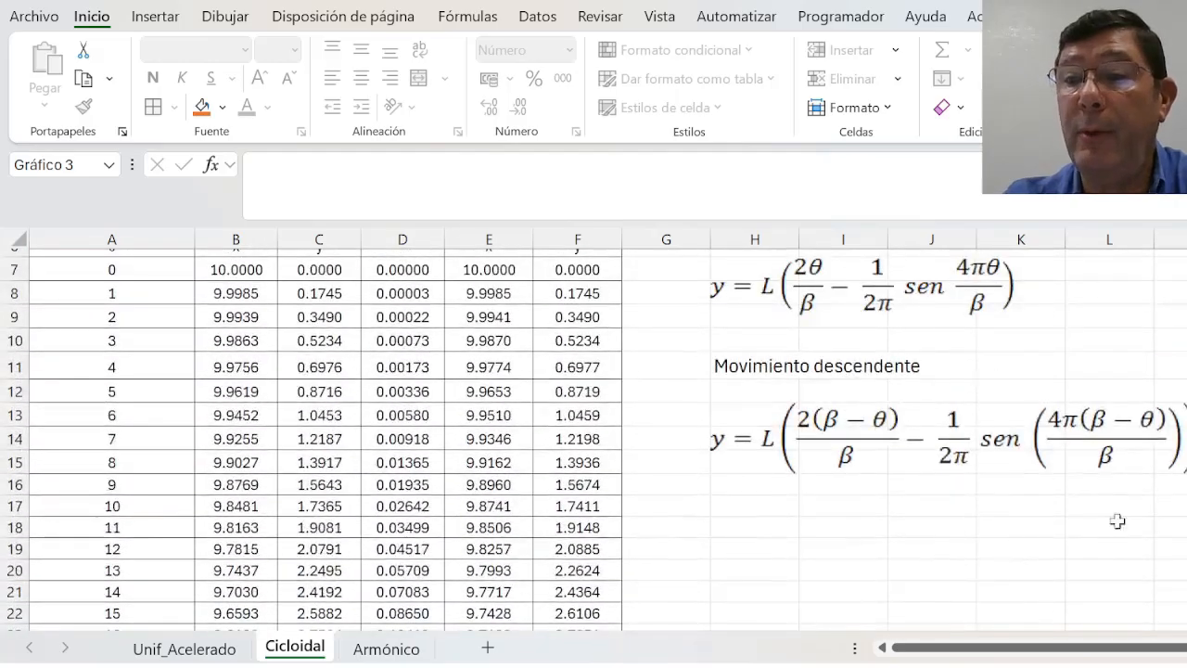
left_click_drag(996, 649, 1144, 649)
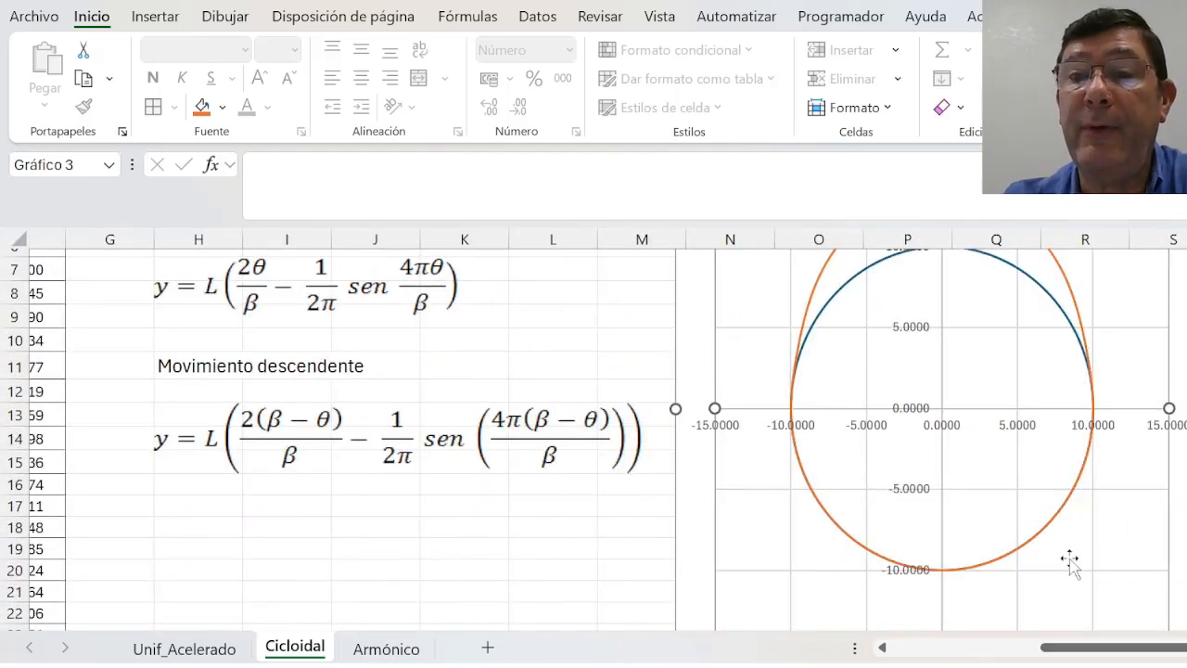
scroll(1069, 561, "up", 2)
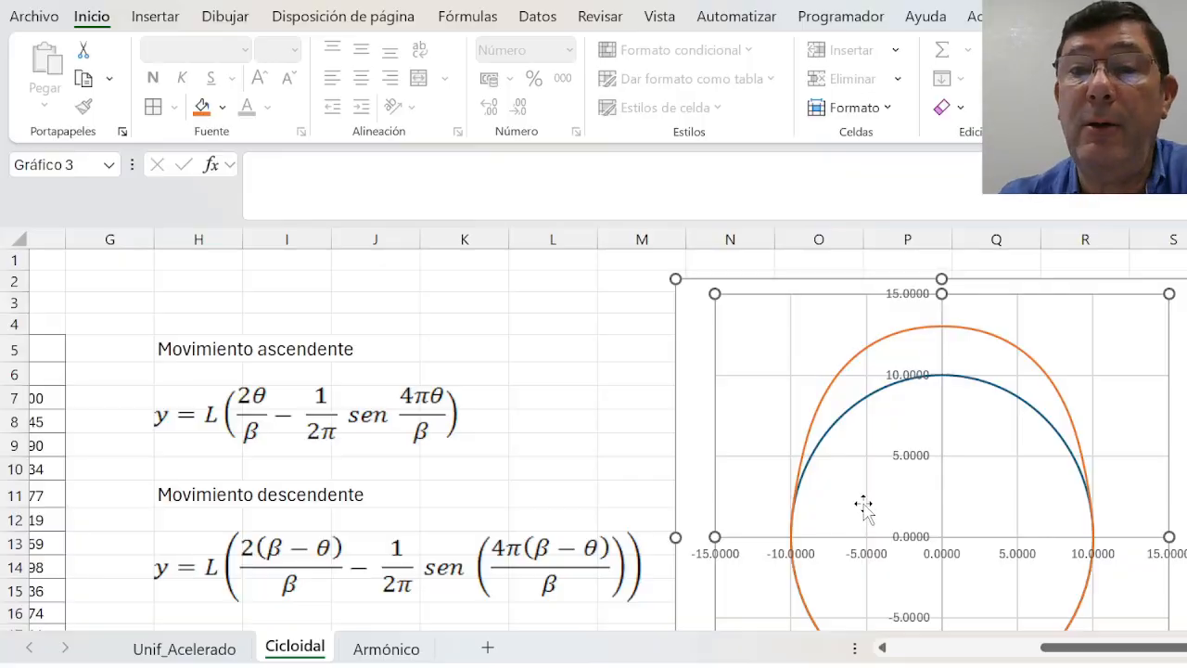
scroll(863, 509, "down", 1)
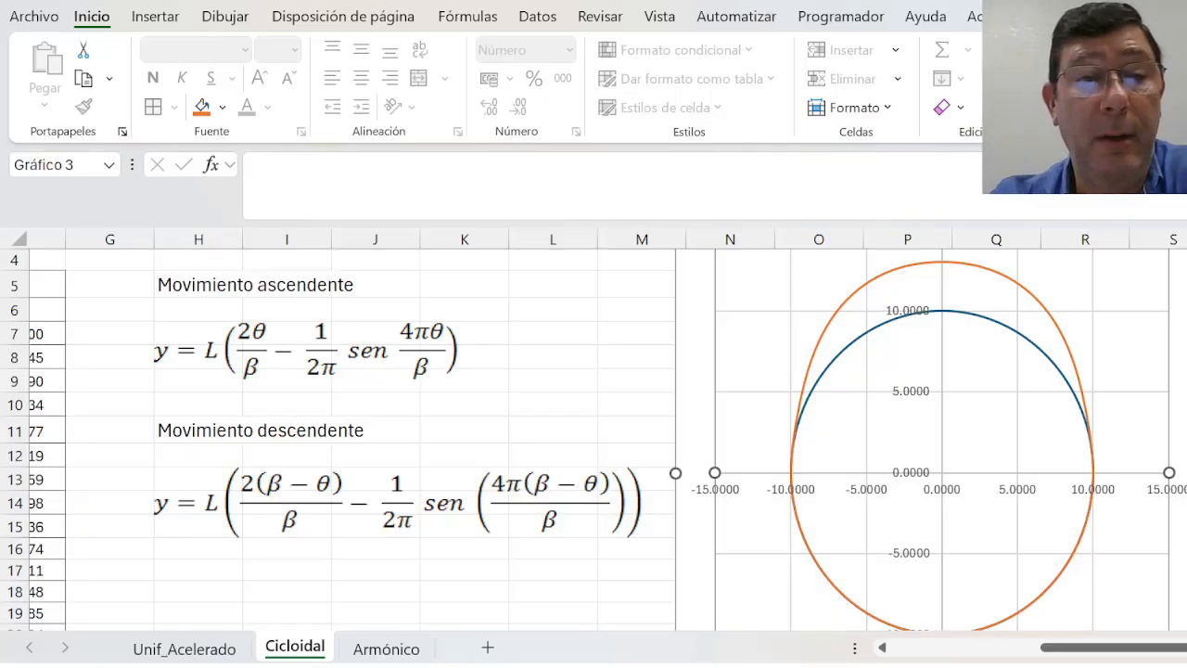
left_click_drag(1179, 371, 1182, 371)
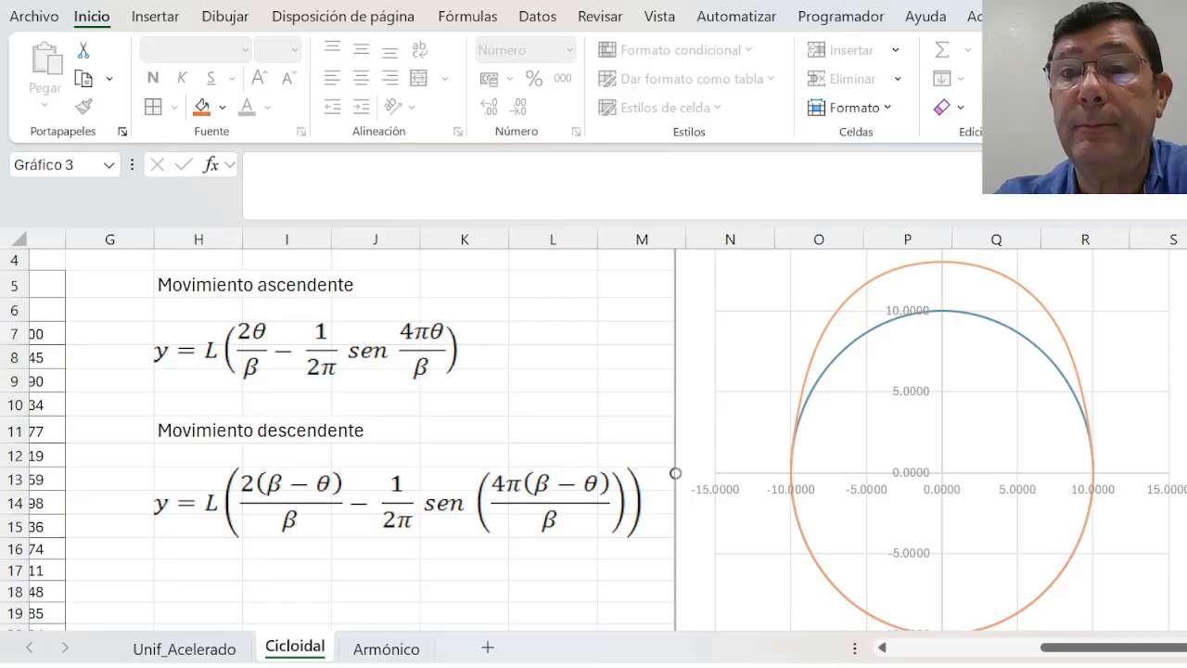
left_click_drag(1181, 473, 1186, 472)
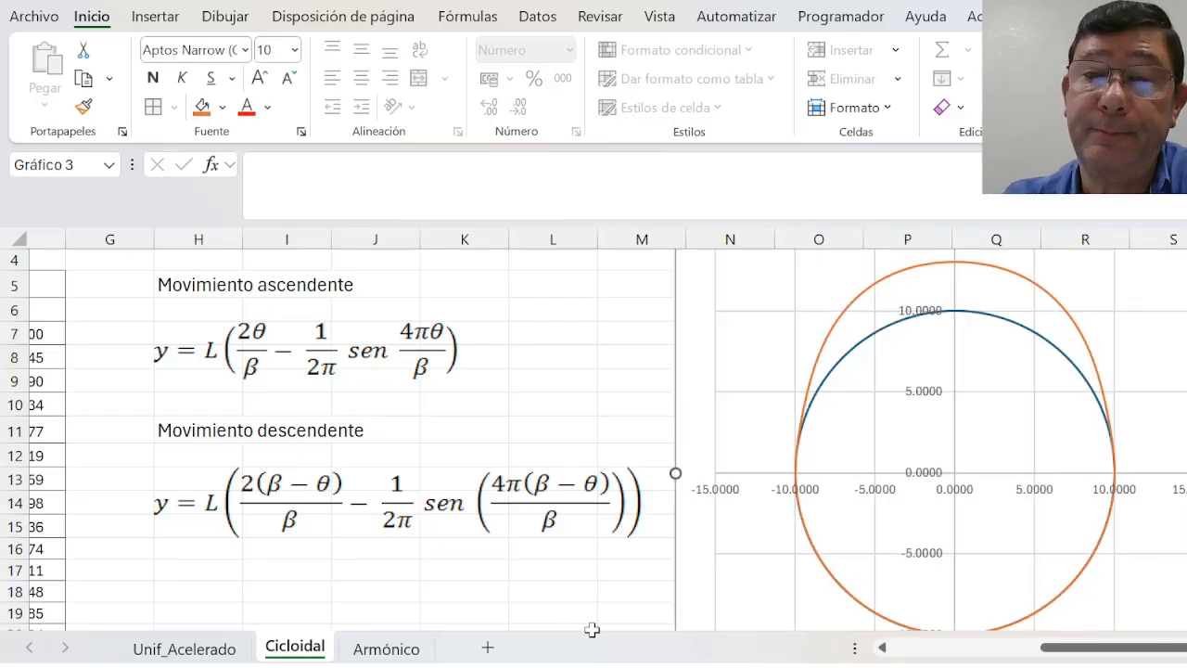